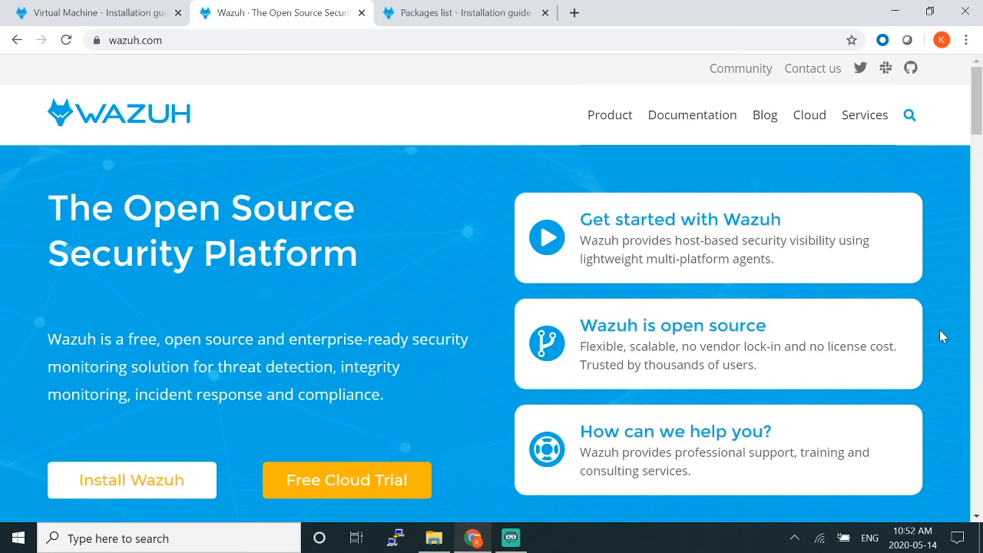
# Step: Scroll down the wazuh.com homepage to the feature row from Security Analytics to Containers Security
pyautogui.scroll(-1, 940, 330)
pyautogui.scroll(-3, 940, 332)
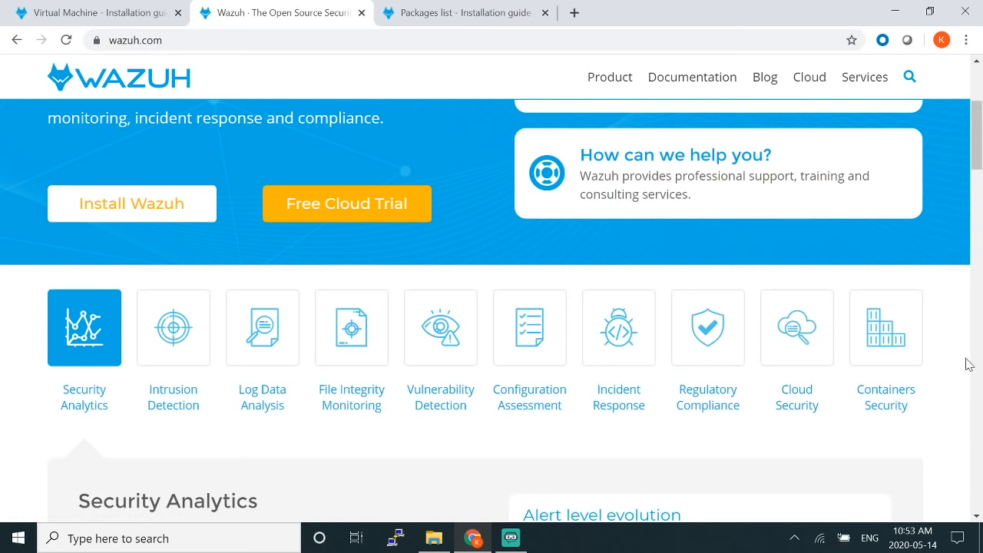
pyautogui.scroll(-1, 969, 365)
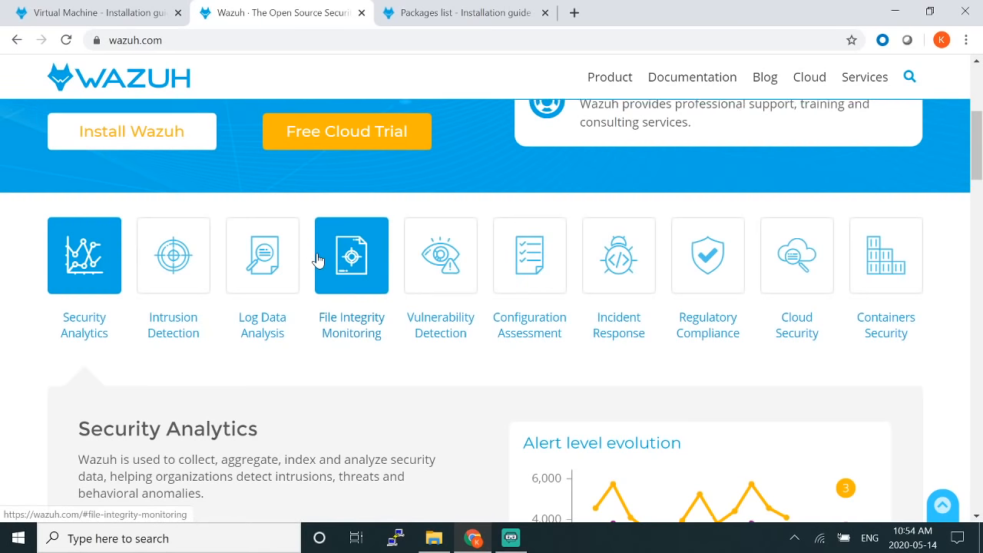
pyautogui.scroll(5, 318, 261)
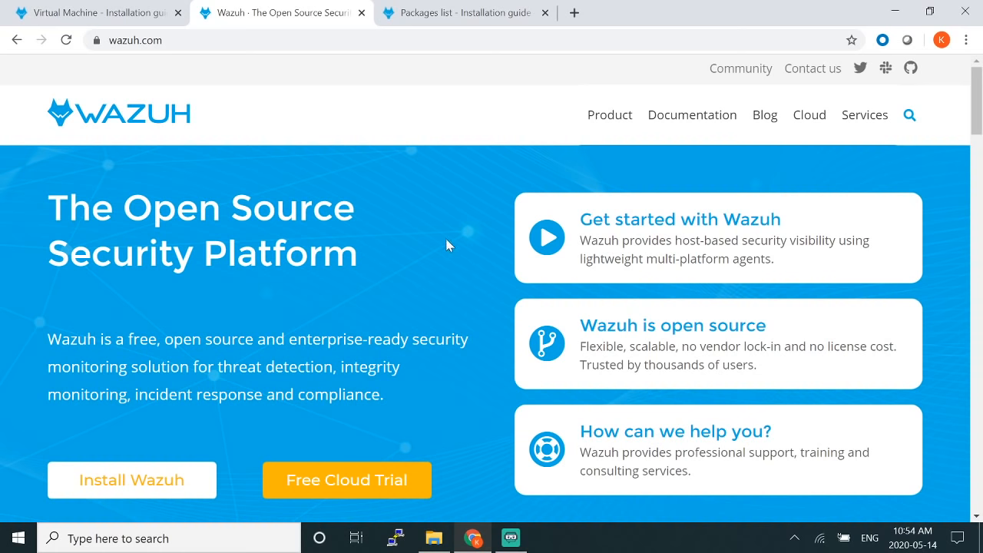
# Step: Switch to the Virtual Machine installation guide for 3.7 and expand the documentation version list
pyautogui.click(61, 6)
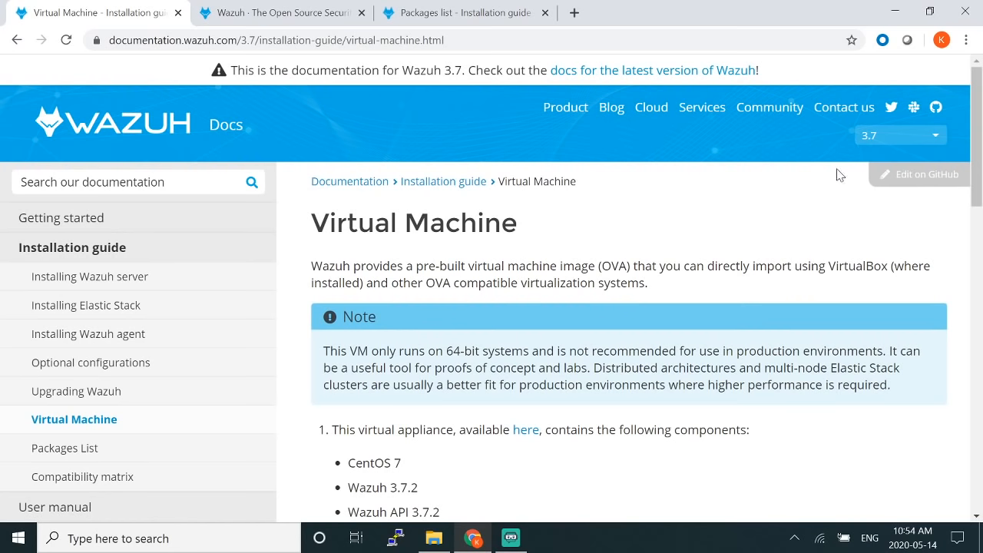
pyautogui.click(900, 142)
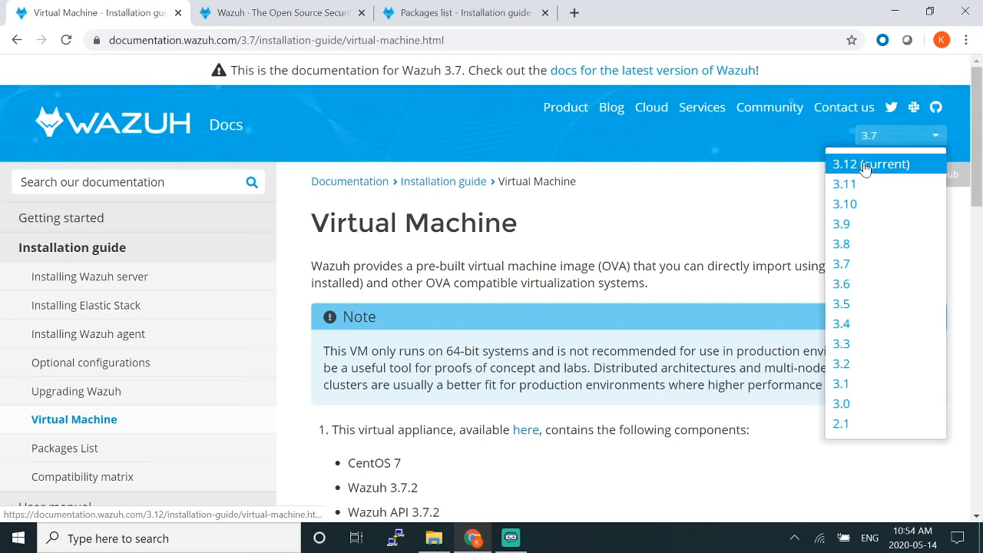
# Step: Switch the docs to version 3.12 (current) and highlight the bundled components list
pyautogui.click(865, 165)
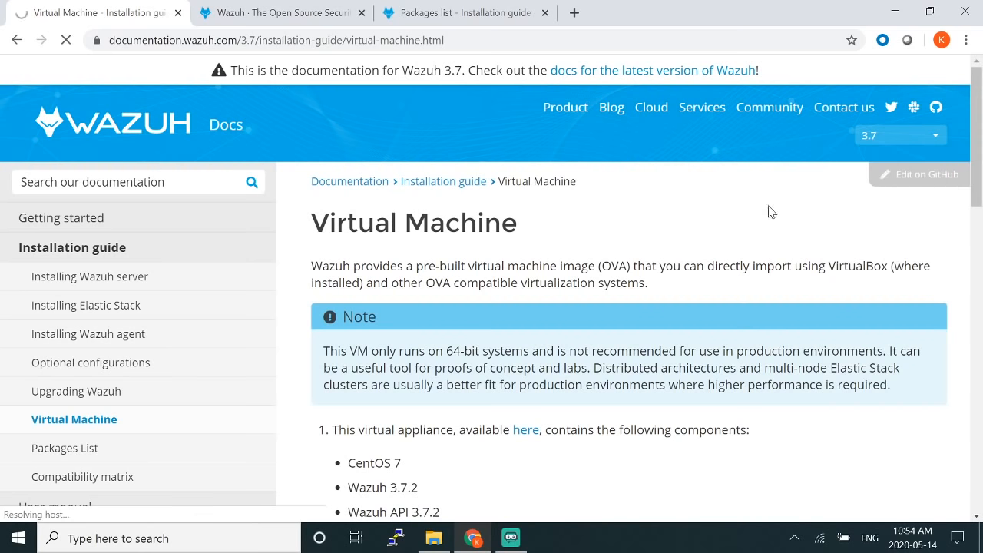
pyautogui.scroll(-2, 538, 277)
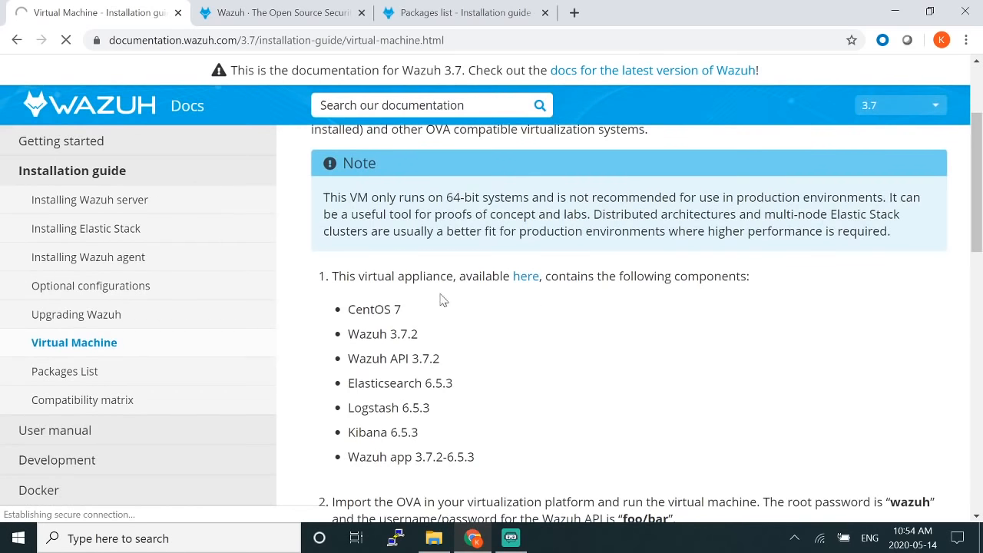
pyautogui.moveTo(337, 288); pyautogui.dragTo(519, 280)
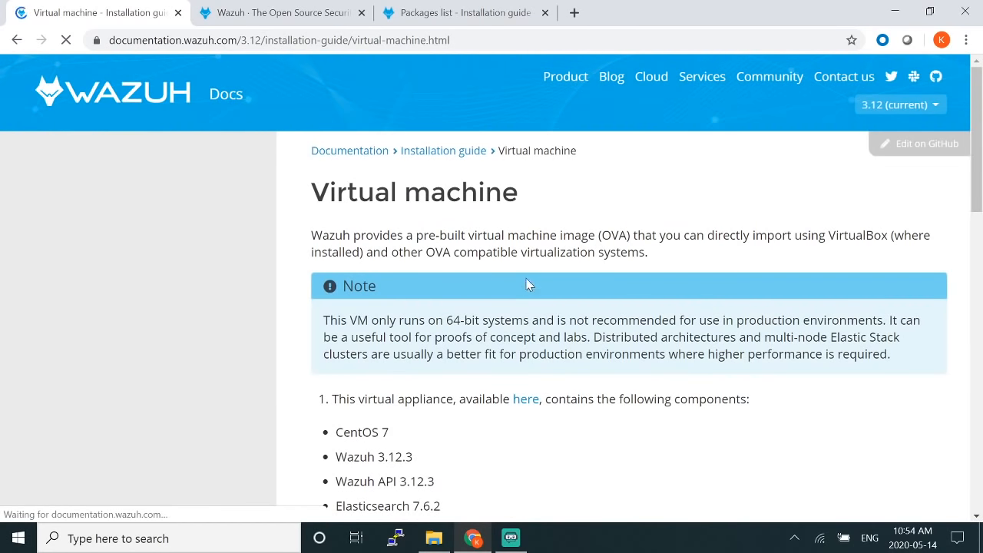
pyautogui.scroll(-2, 821, 305)
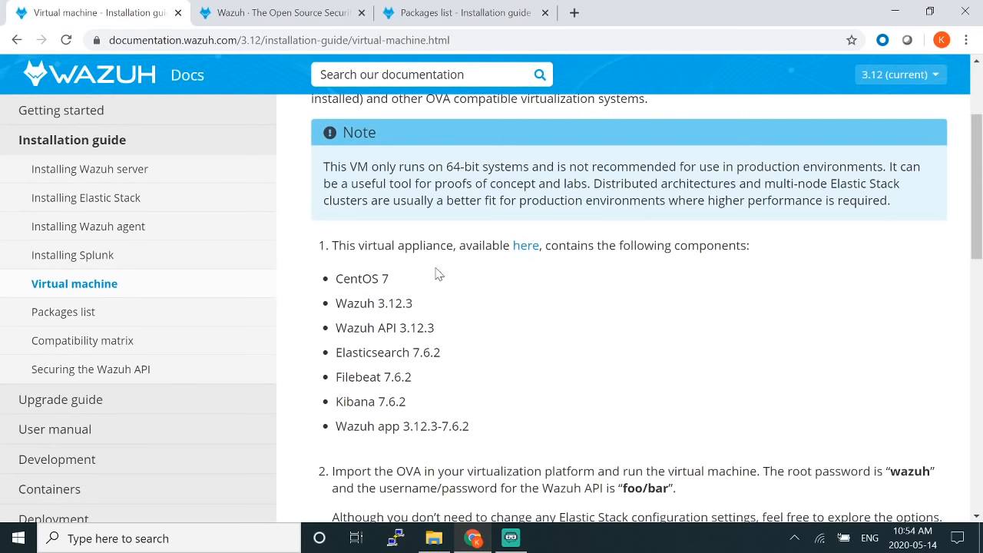
pyautogui.moveTo(336, 278); pyautogui.dragTo(459, 426)
pyautogui.click(560, 402)
pyautogui.moveTo(481, 435); pyautogui.dragTo(384, 378)
pyautogui.click(627, 326)
# Step: Read down the guide to the systemctl service commands and Kibana login section
pyautogui.scroll(-2, 632, 330)
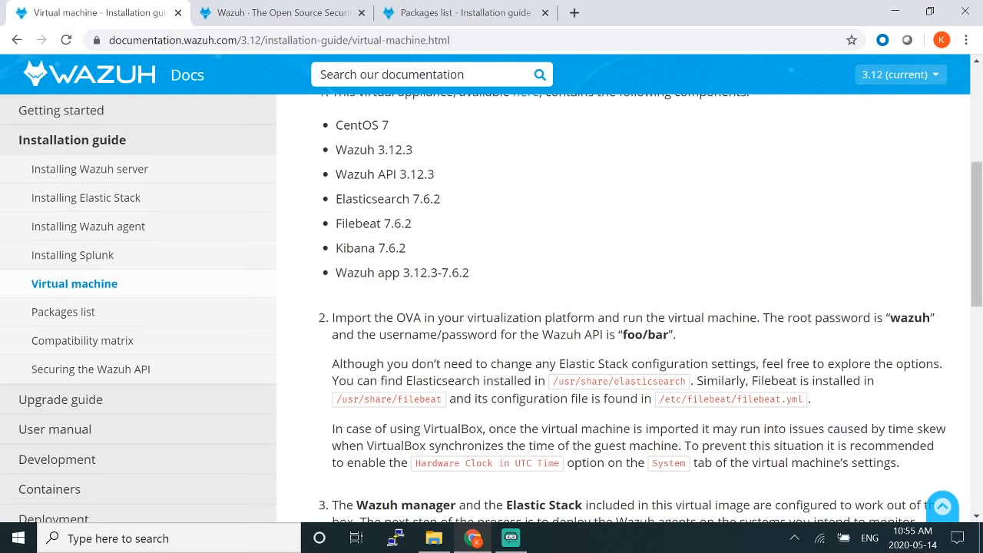
pyautogui.scroll(-1, 599, 292)
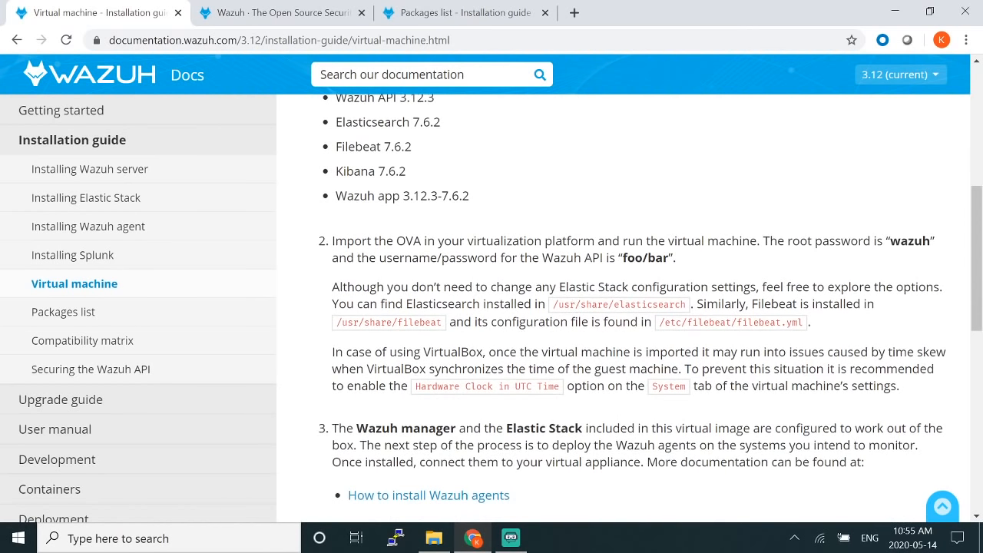
pyautogui.scroll(-2, 607, 338)
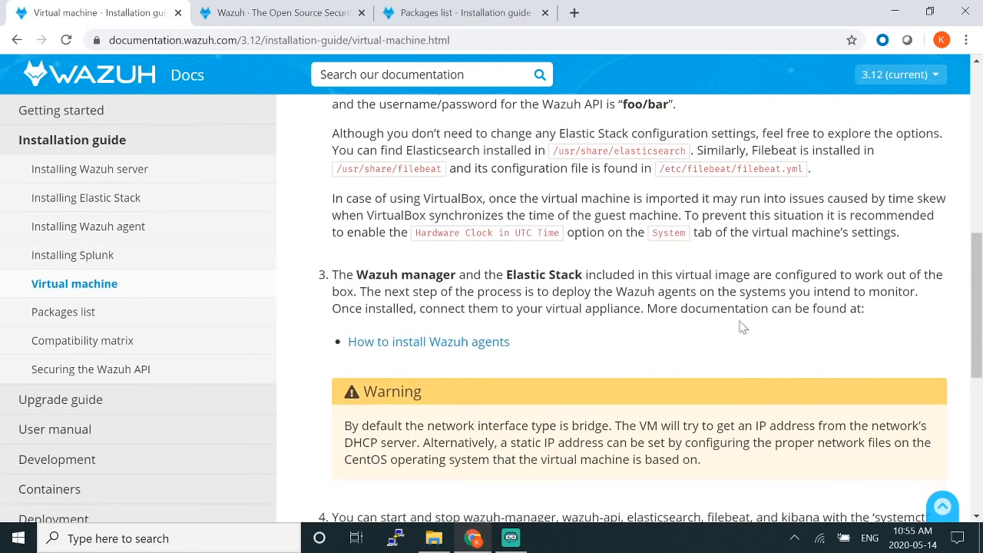
pyautogui.scroll(-1, 518, 317)
pyautogui.scroll(-2, 517, 316)
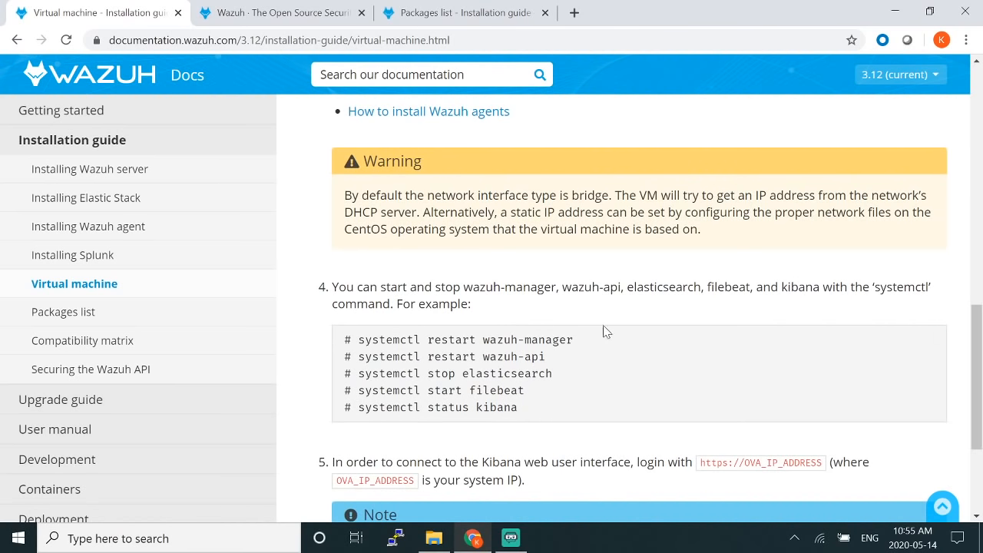
pyautogui.scroll(-2, 658, 305)
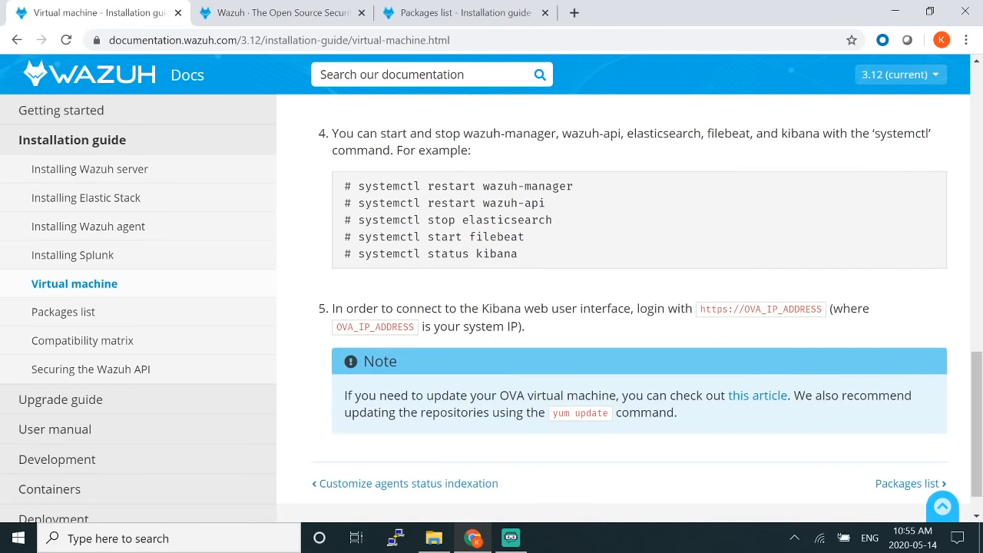
pyautogui.scroll(-1, 644, 314)
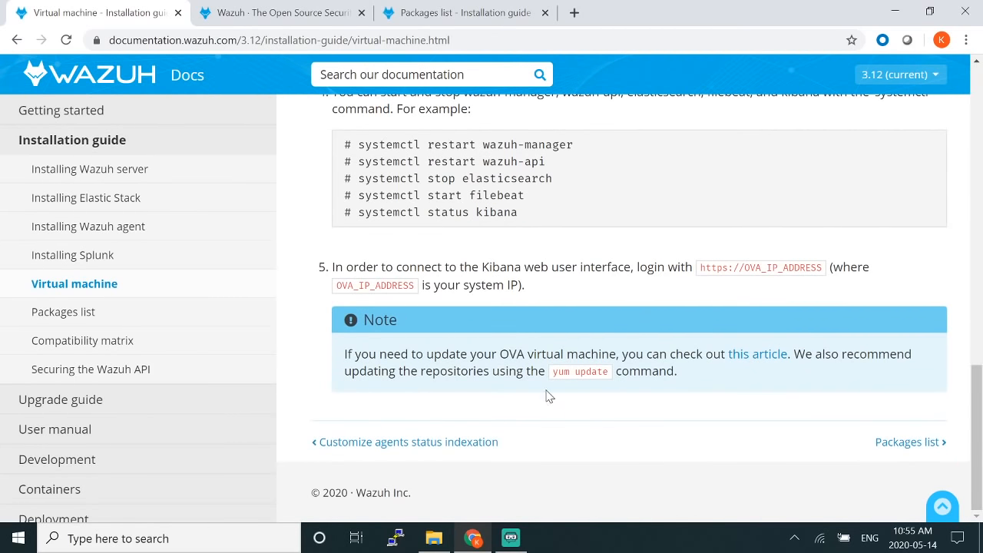
# Step: Launch Oracle VM VirtualBox by searching 'vil' in Windows Search
pyautogui.press('super')
pyautogui.write('v')
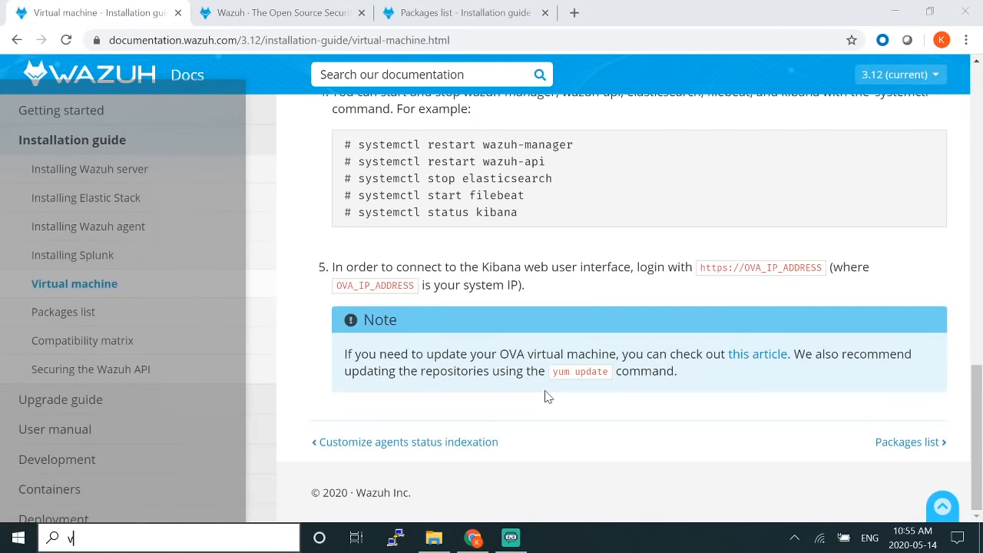
pyautogui.write('il')
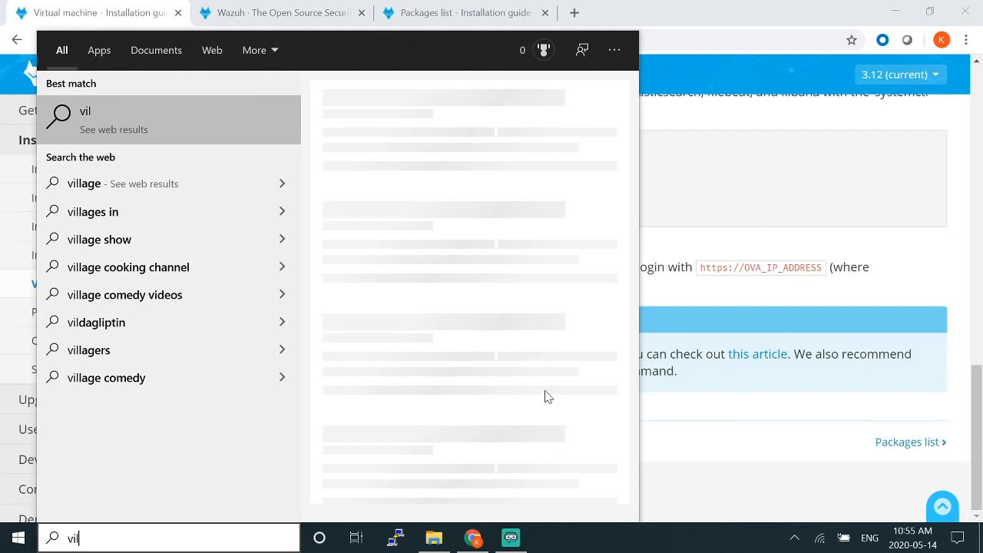
pyautogui.press('Return')
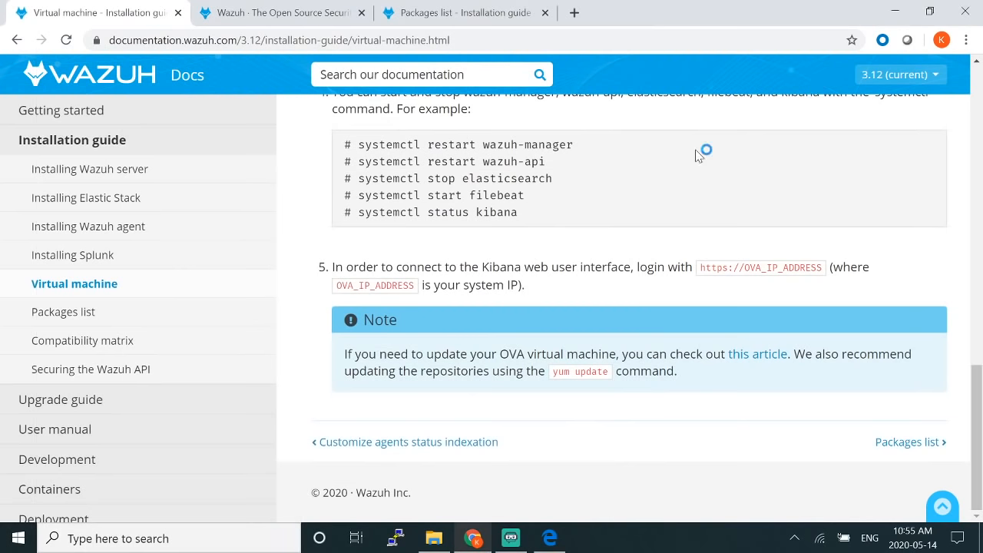
pyautogui.scroll(8, 697, 155)
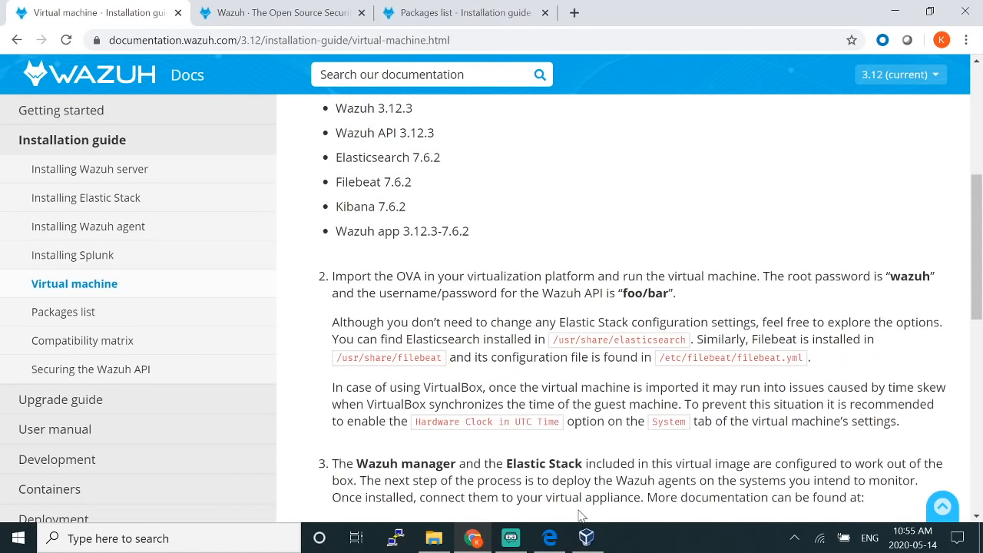
# Step: Show vm_wazuh's details in VirtualBox Manager and boot it with Normal Start
pyautogui.click(586, 538)
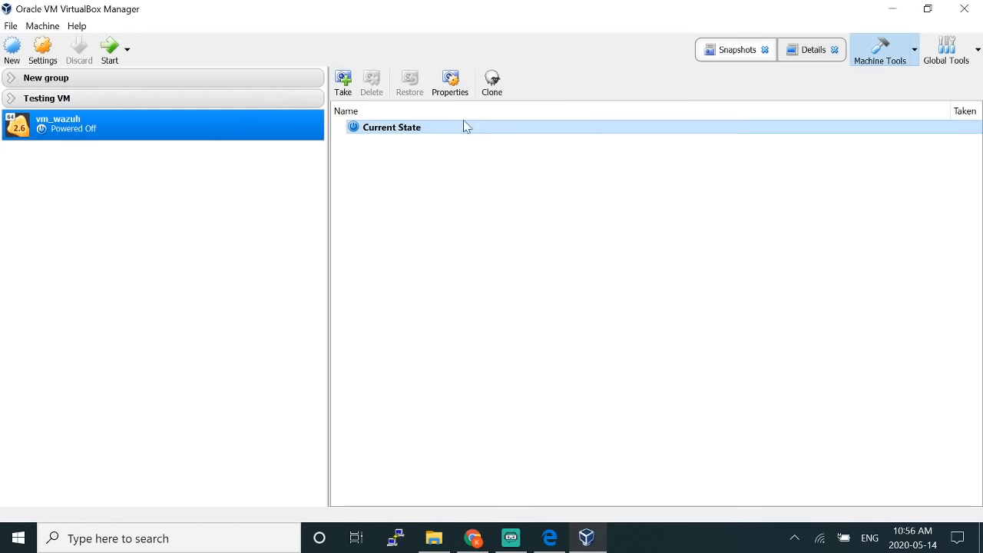
pyautogui.click(810, 54)
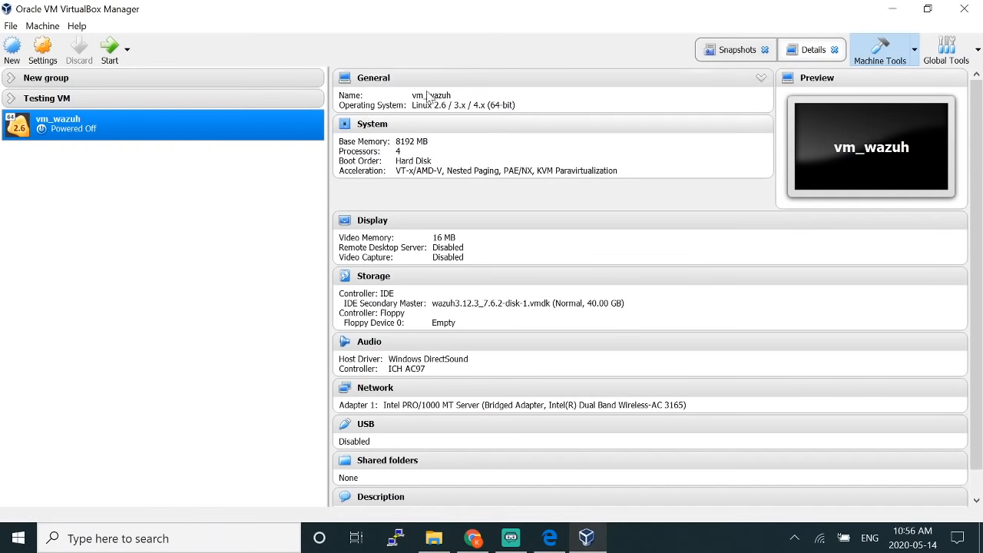
pyautogui.rightClick(247, 133)
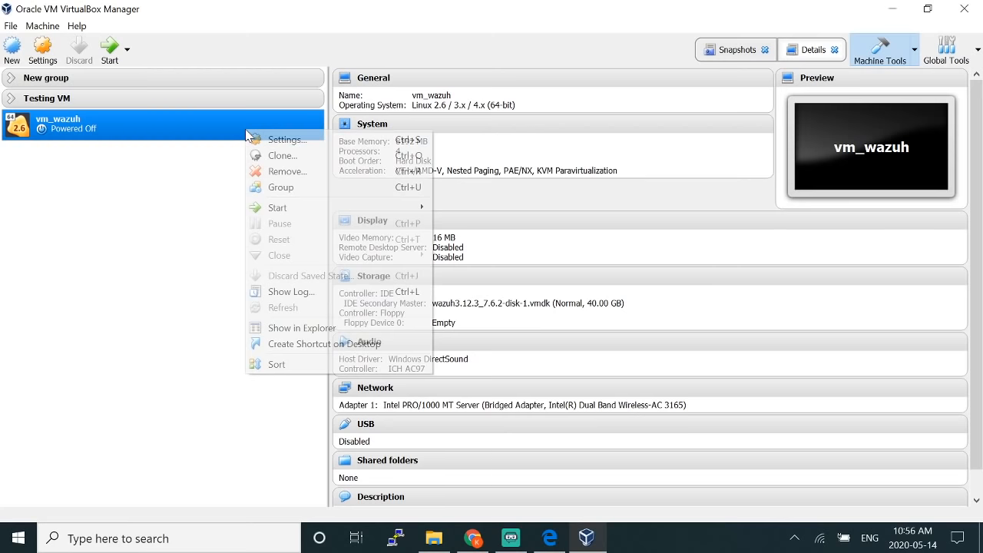
pyautogui.moveTo(369, 213)
pyautogui.click(497, 218)
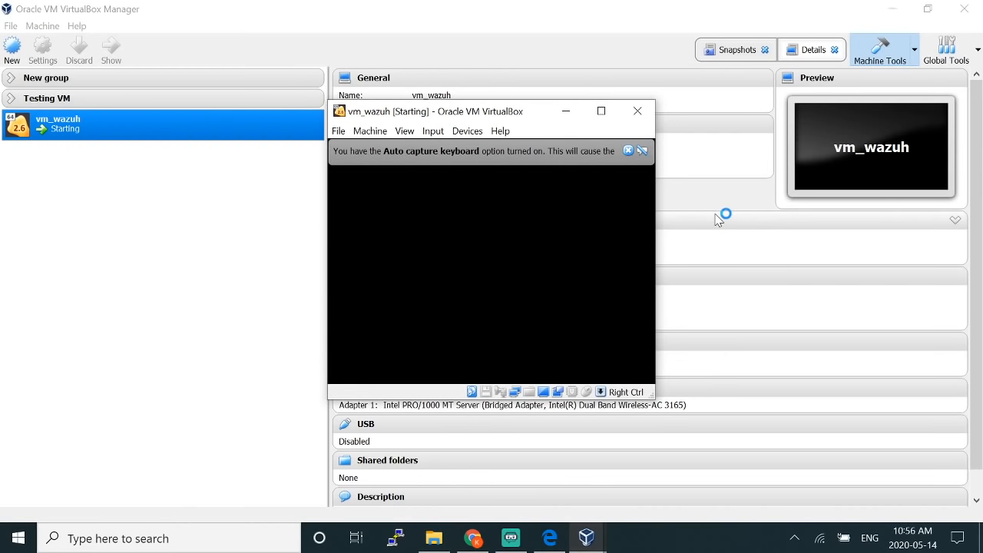
# Step: Open the Settings dialog of vm_wazuh
pyautogui.click(188, 262)
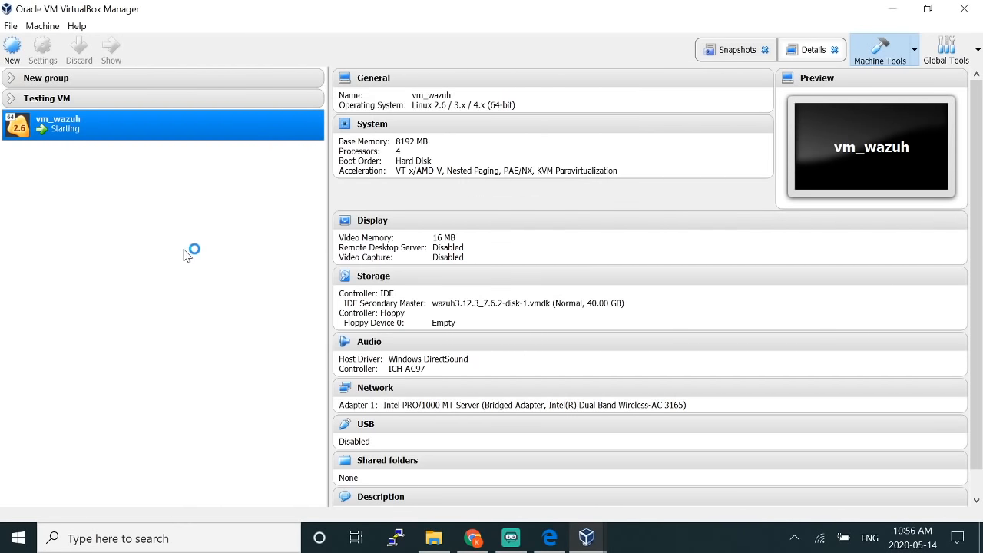
pyautogui.rightClick(194, 132)
pyautogui.click(204, 139)
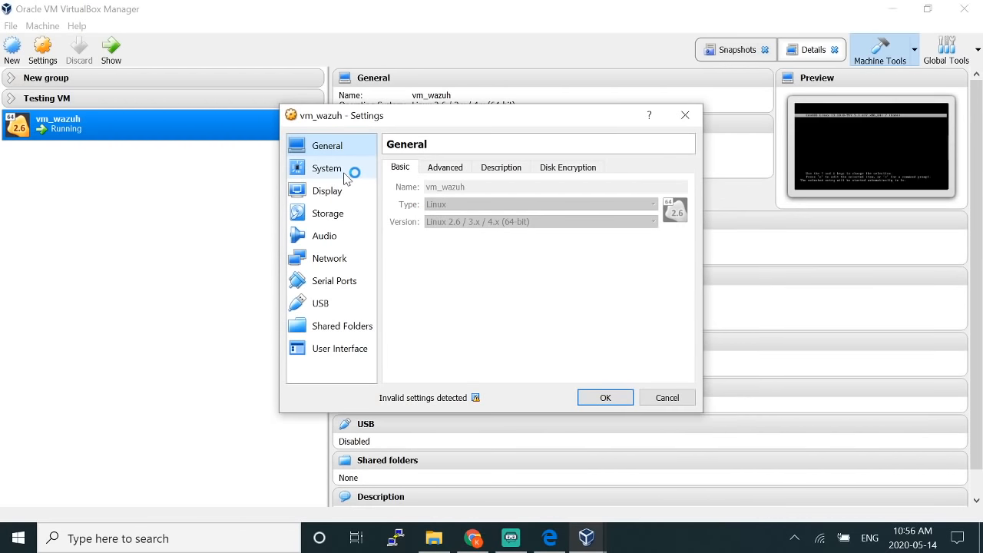
# Step: Inspect vm_wazuh's System processor and motherboard settings, then cancel without changes
pyautogui.click(348, 170)
pyautogui.click(465, 169)
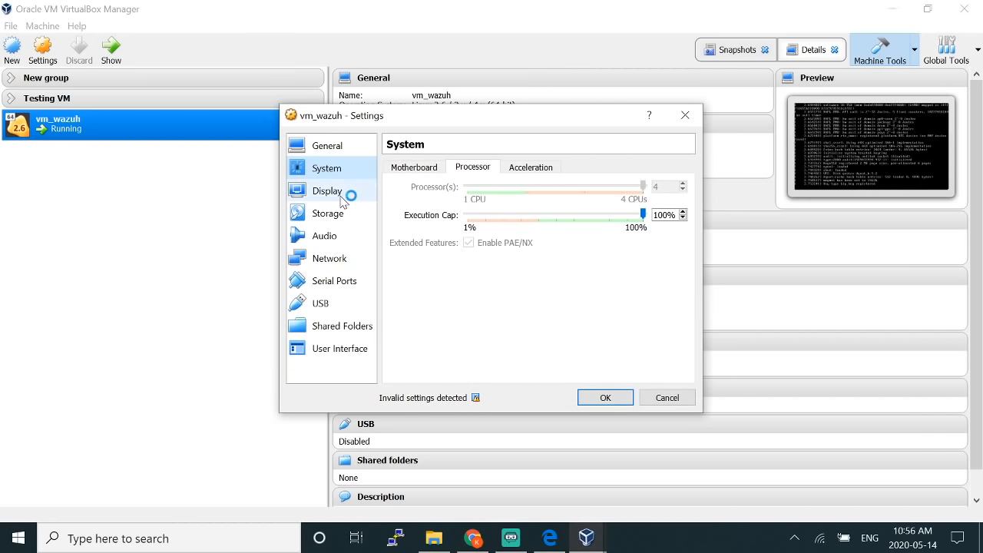
pyautogui.click(341, 145)
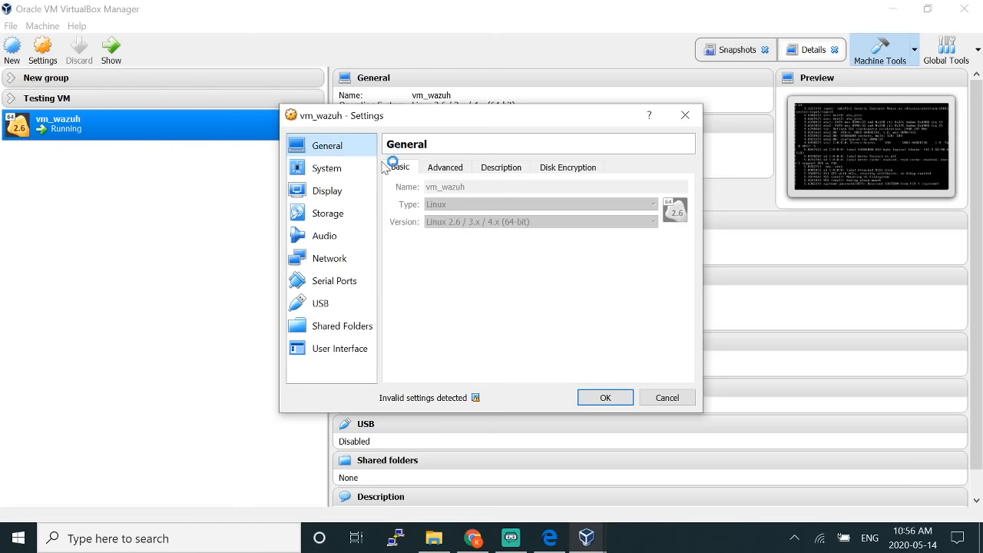
pyautogui.click(361, 167)
pyautogui.click(402, 167)
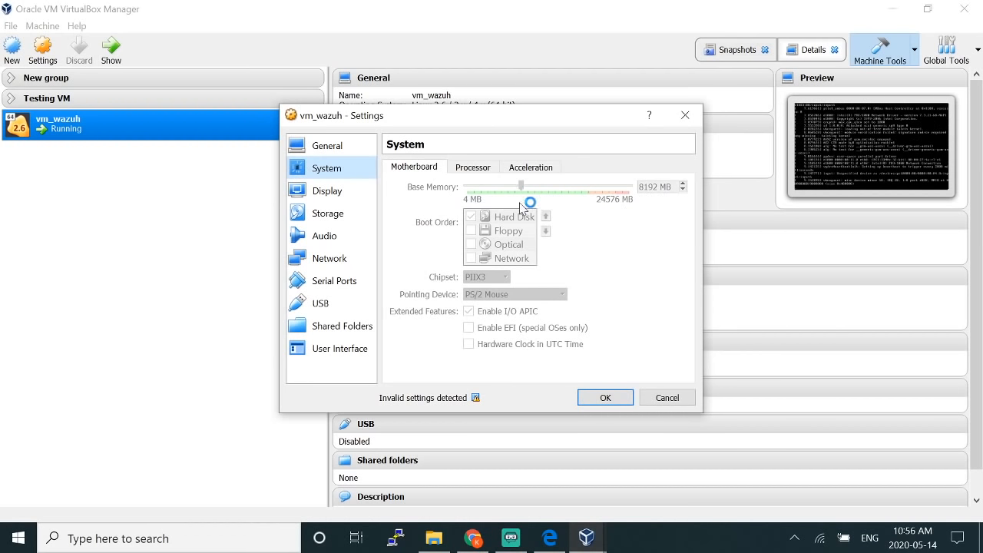
pyautogui.click(662, 398)
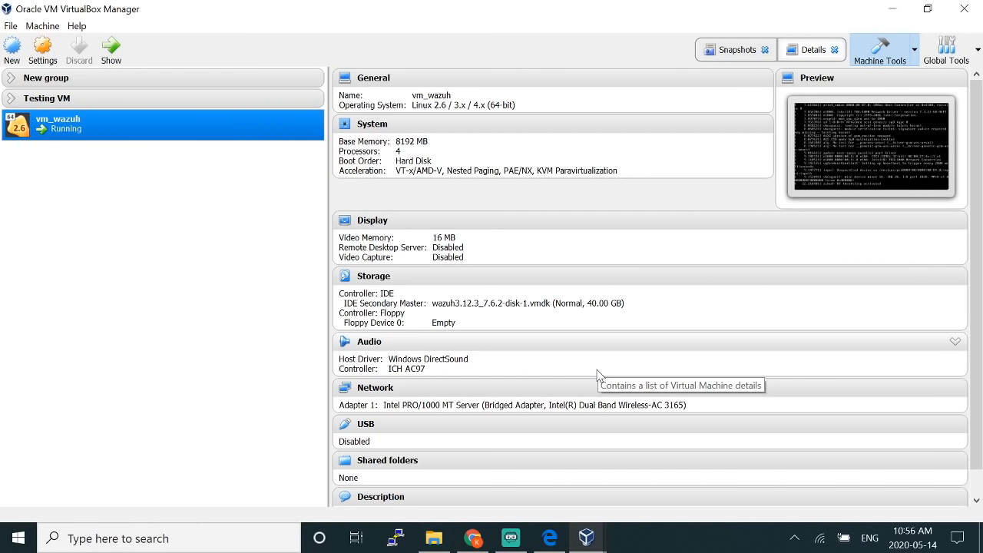
# Step: Dismiss the keyboard auto-capture and mouse pointer notices on the vm_wazuh console
pyautogui.click(892, 8)
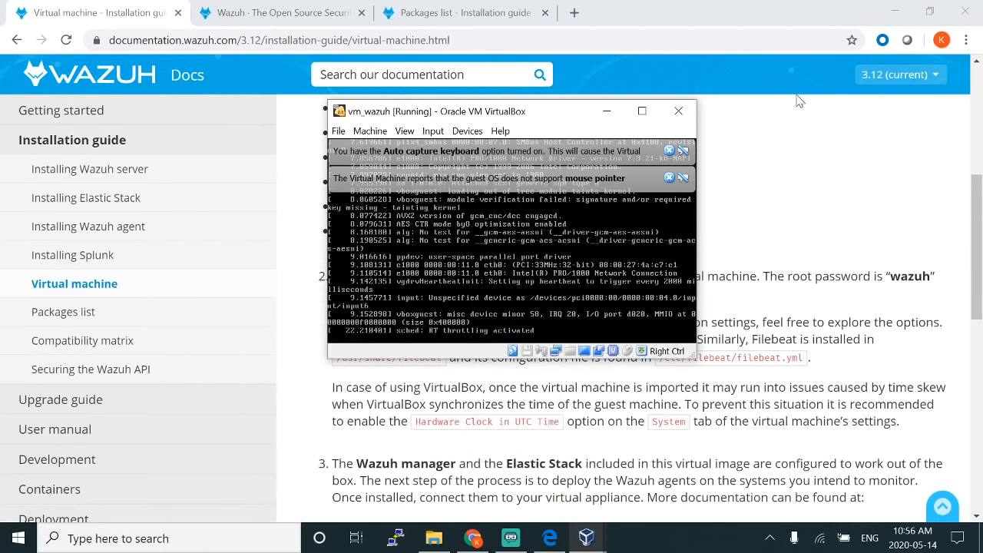
pyautogui.click(669, 151)
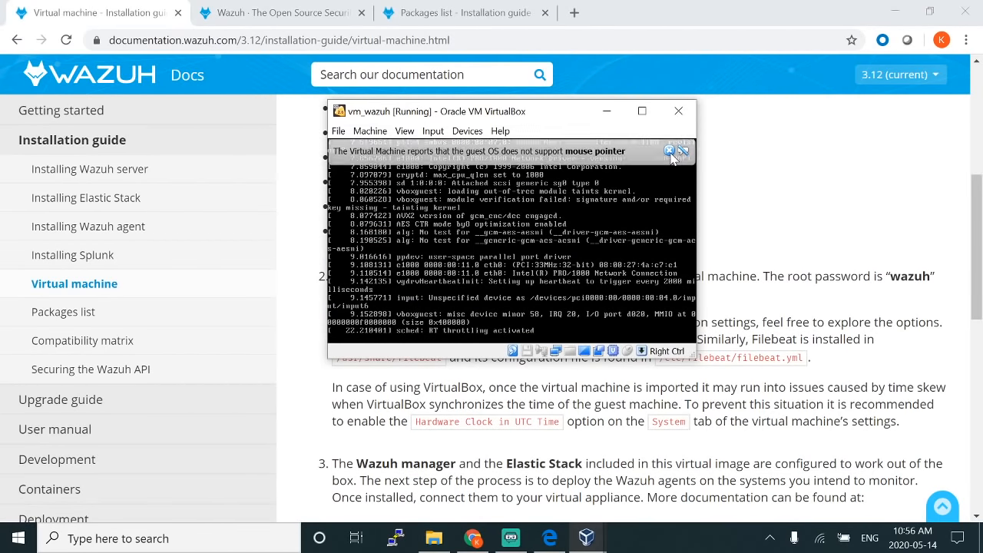
pyautogui.click(669, 152)
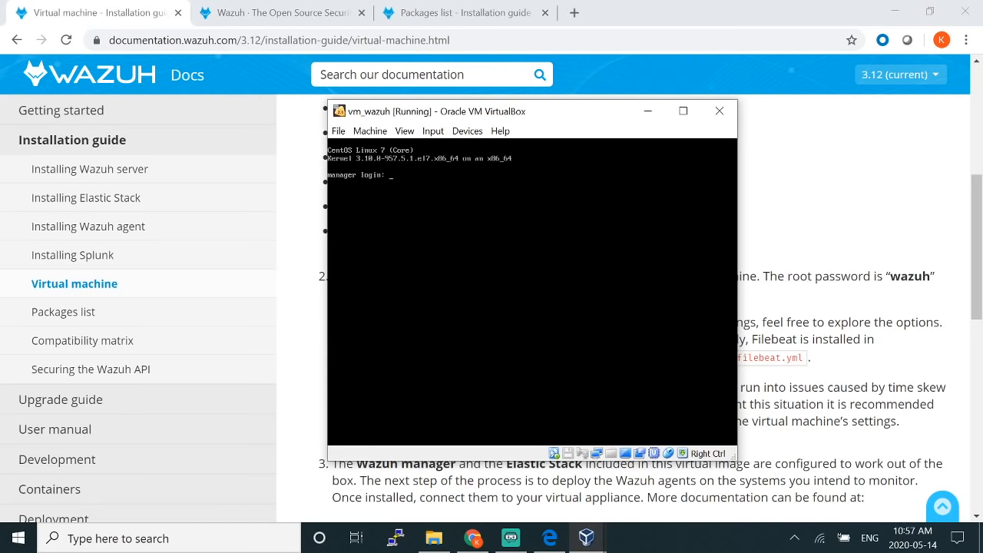
# Step: Log in as root and run 'ip addr' to reveal eth0 at 192.168.15.99/24
pyautogui.write('root')
pyautogui.press('Return')
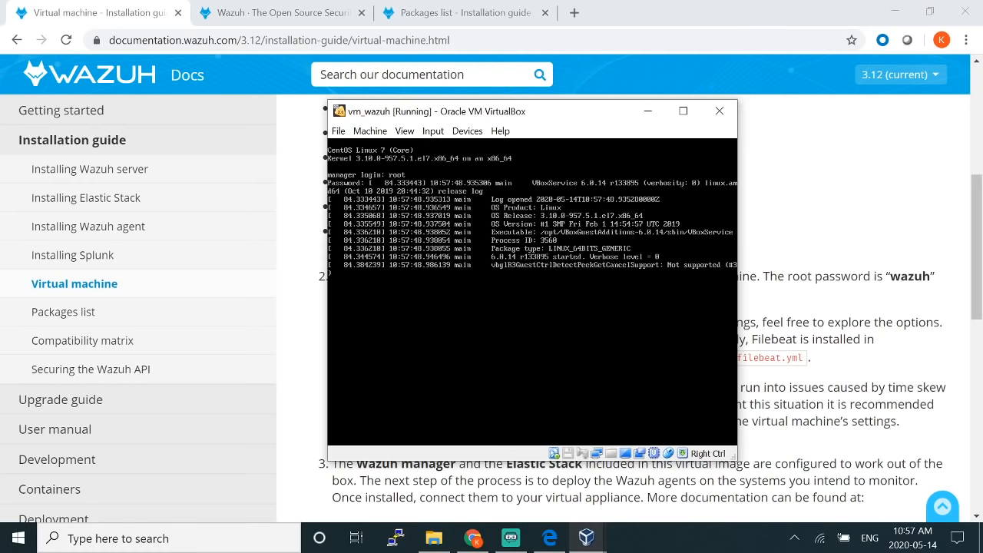
pyautogui.press('Return')
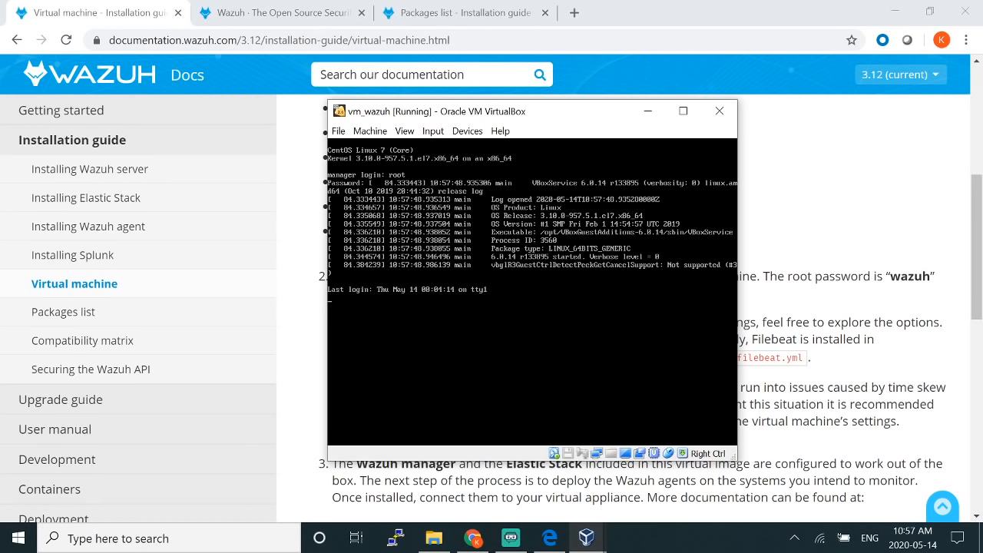
pyautogui.press('Return')
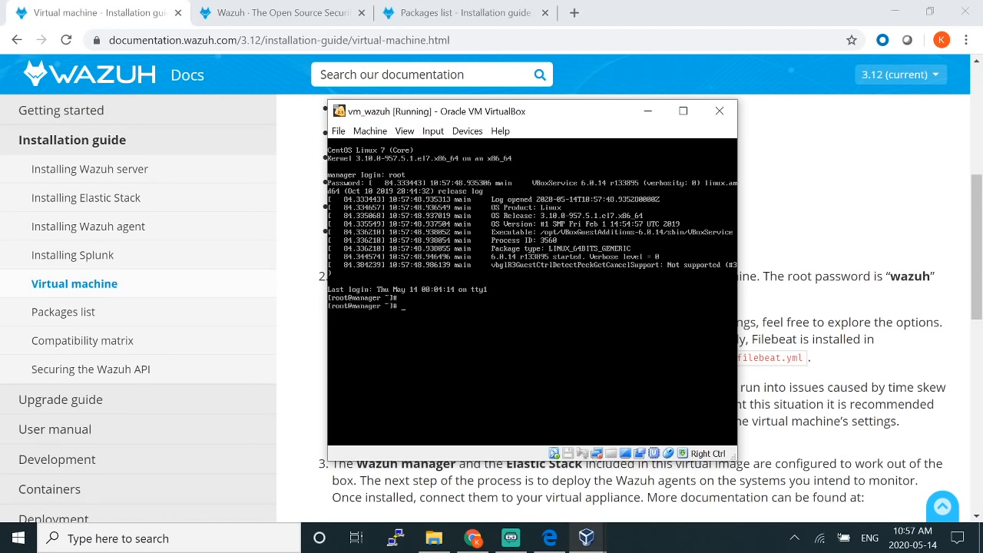
pyautogui.write('ip addr')
pyautogui.press('Return')
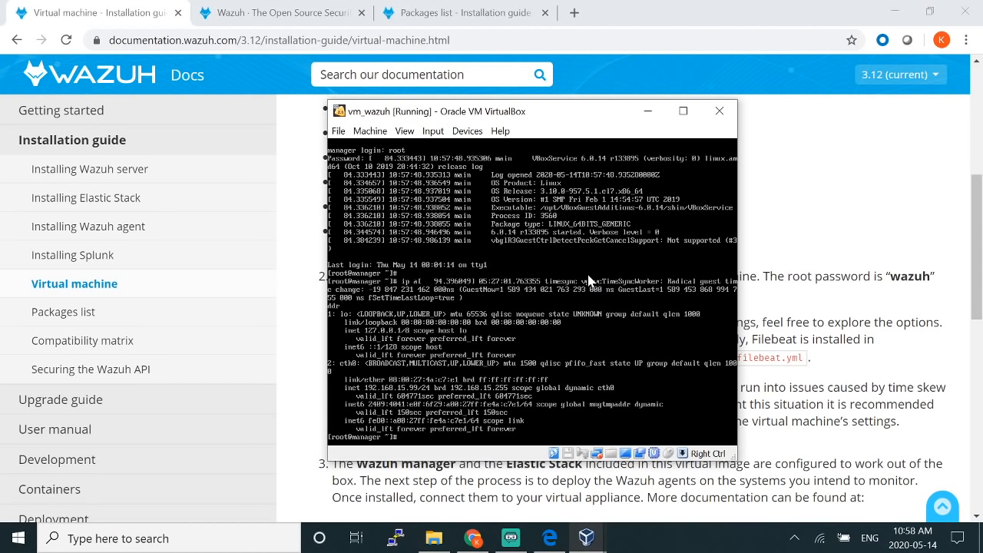
# Step: Load 192.168.15.99 in a new Chrome tab, which returns ERR_EMPTY_RESPONSE
pyautogui.click(574, 12)
pyautogui.write('192.168.1')
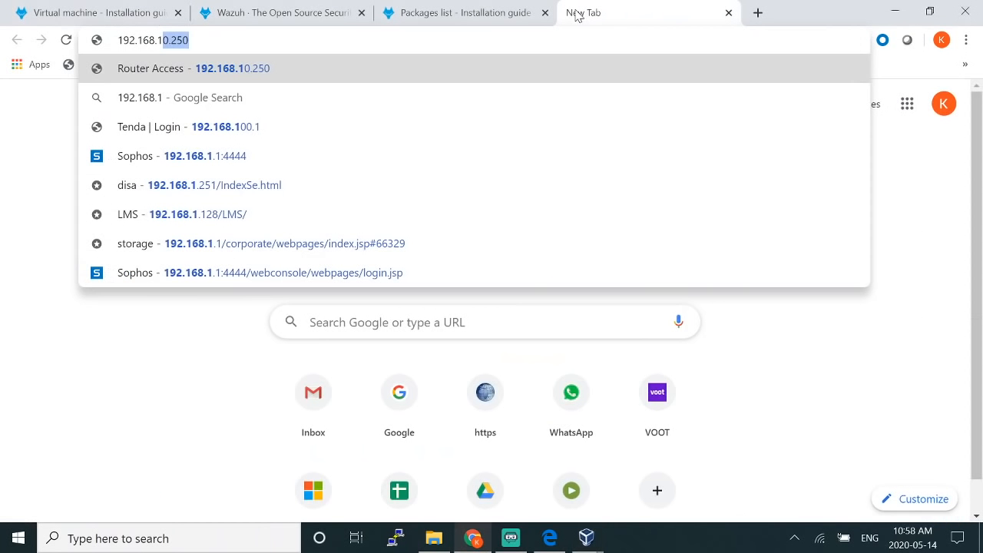
pyautogui.write('5.')
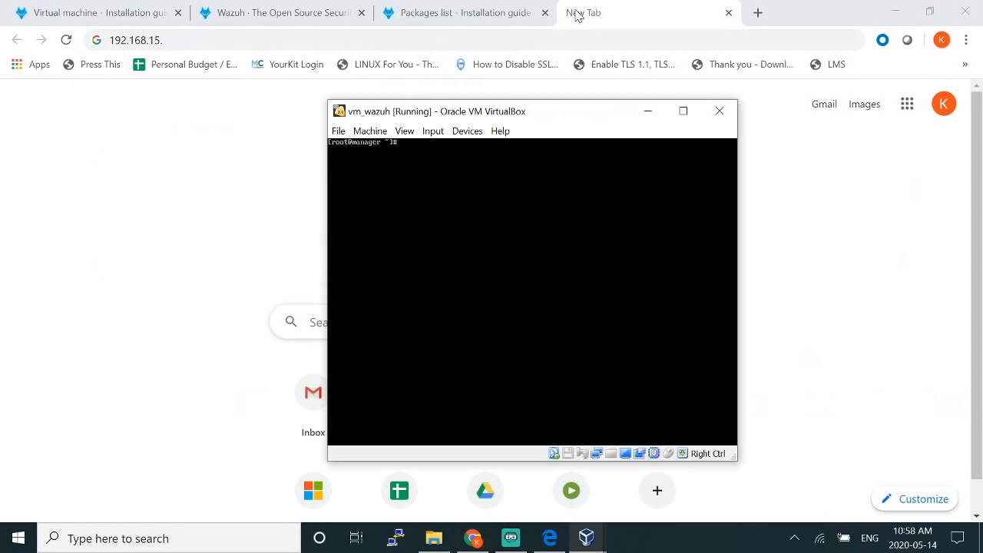
pyautogui.write('ip addr')
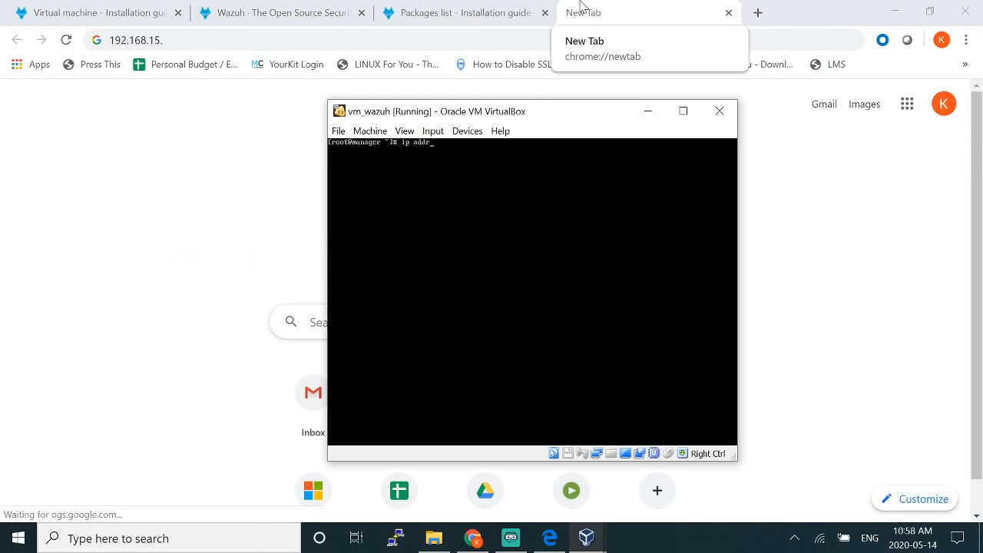
pyautogui.click(581, 6)
pyautogui.write('99')
pyautogui.press('Return')
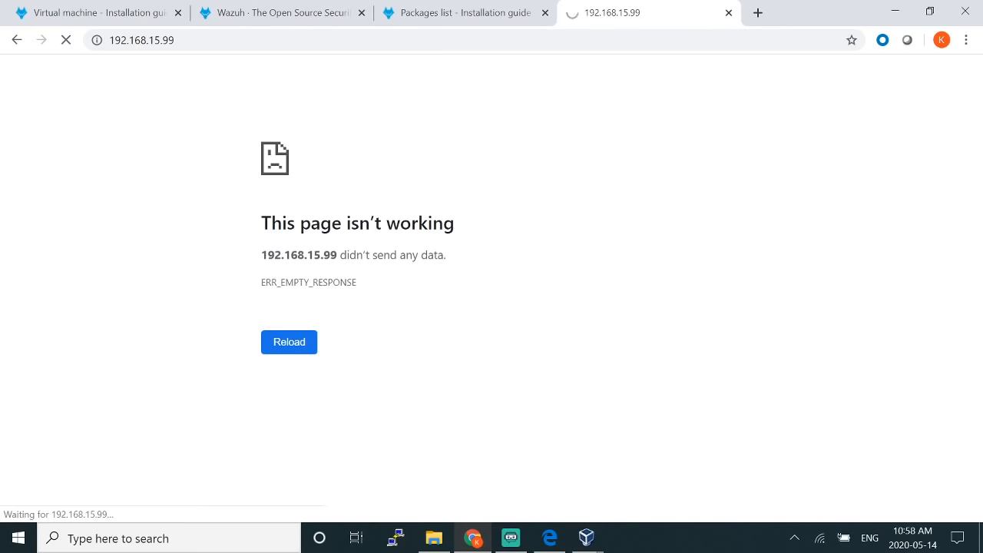
pyautogui.click(109, 40)
pyautogui.press('Home')
pyautogui.write('https')
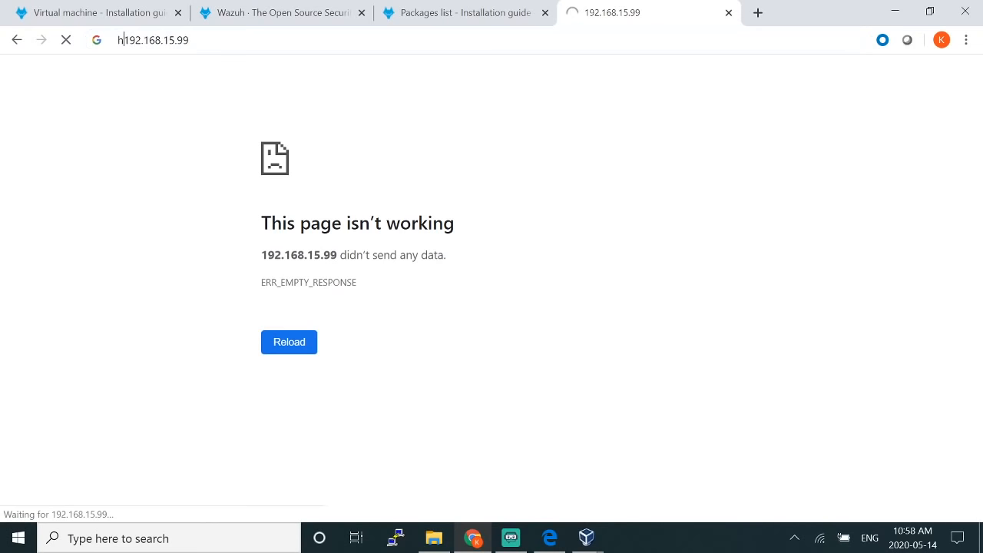
pyautogui.write('://')
pyautogui.press('Return')
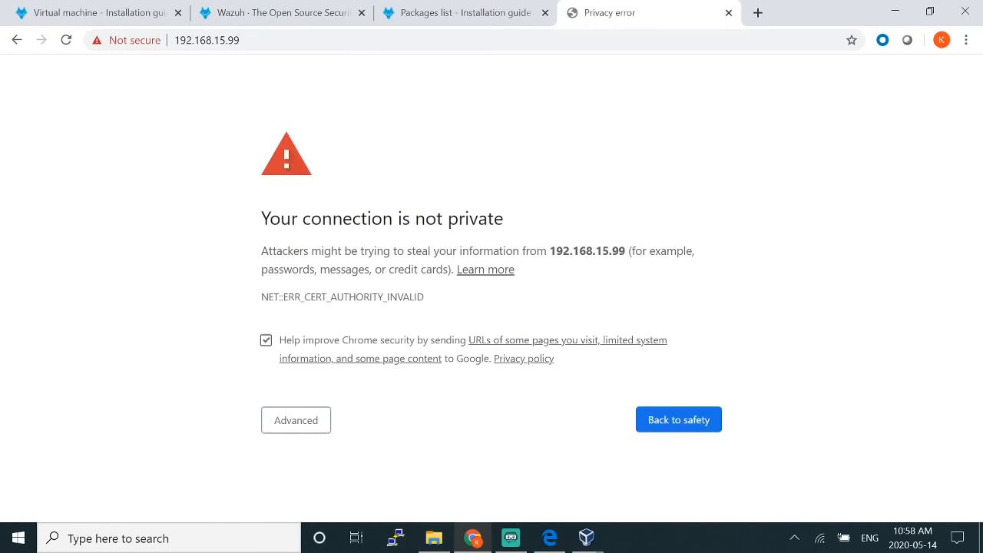
pyautogui.click(321, 413)
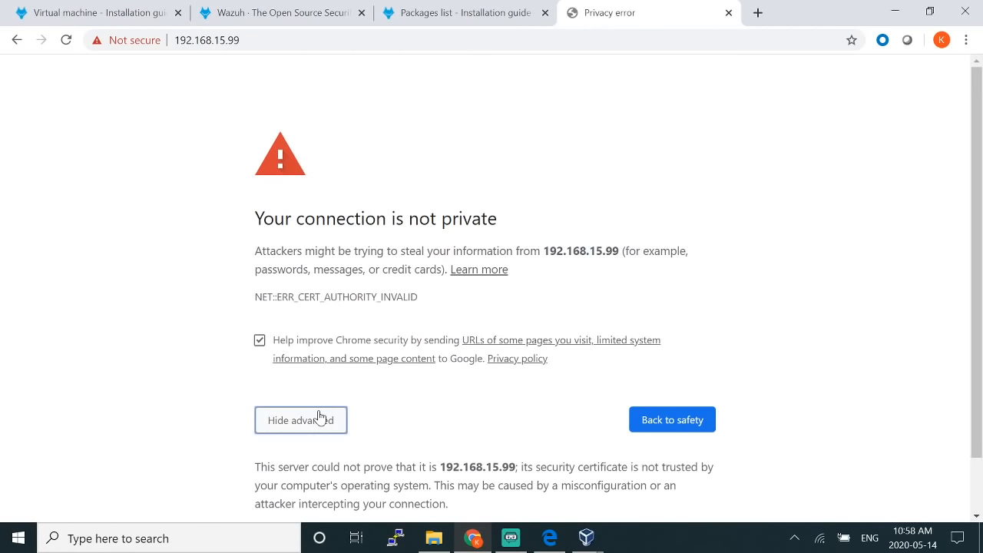
pyautogui.click(335, 476)
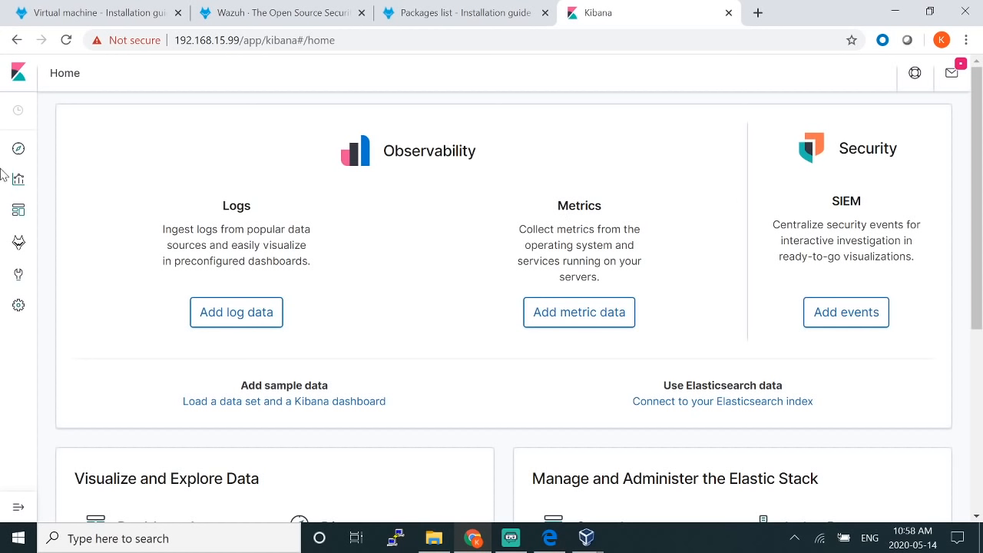
# Step: Open the Wazuh app in Kibana, whose Overview shows 0 total agents
pyautogui.click(17, 246)
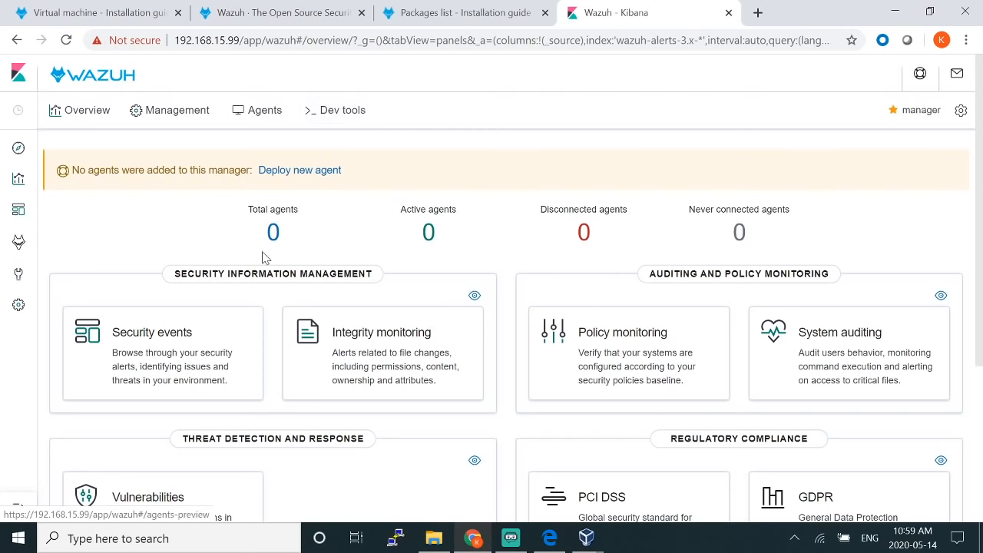
pyautogui.scroll(-1, 263, 279)
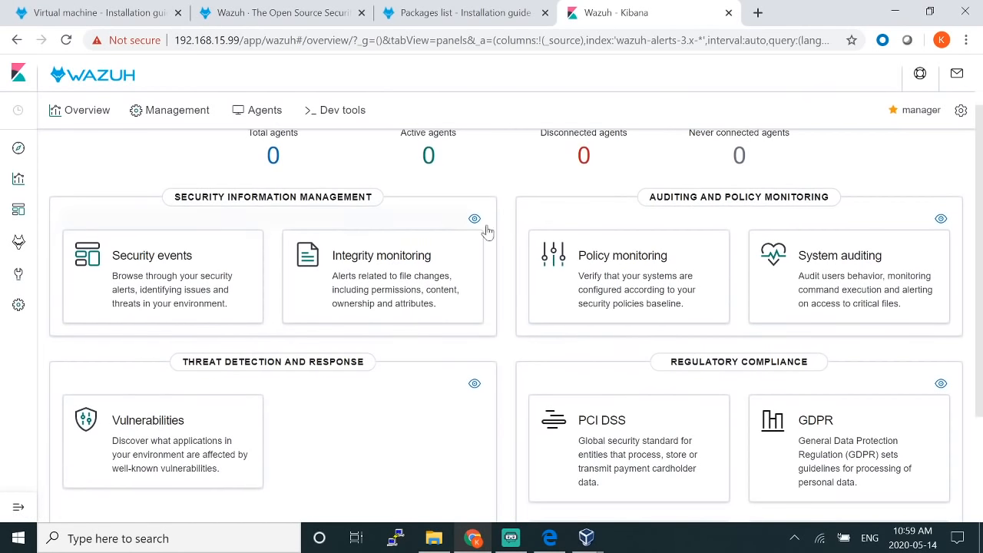
pyautogui.scroll(-1, 594, 254)
pyautogui.scroll(-1, 595, 255)
pyautogui.scroll(1, 568, 249)
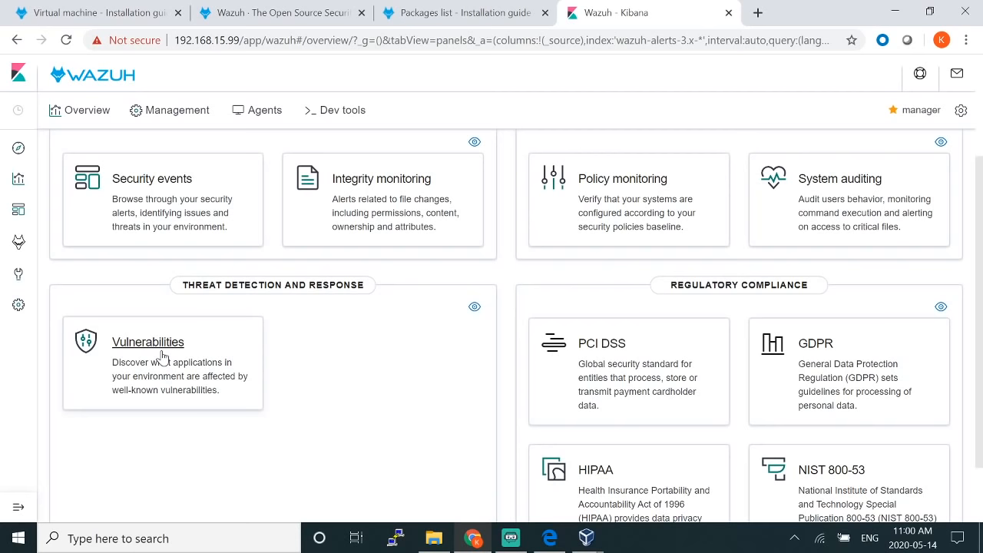
pyautogui.scroll(-1, 285, 340)
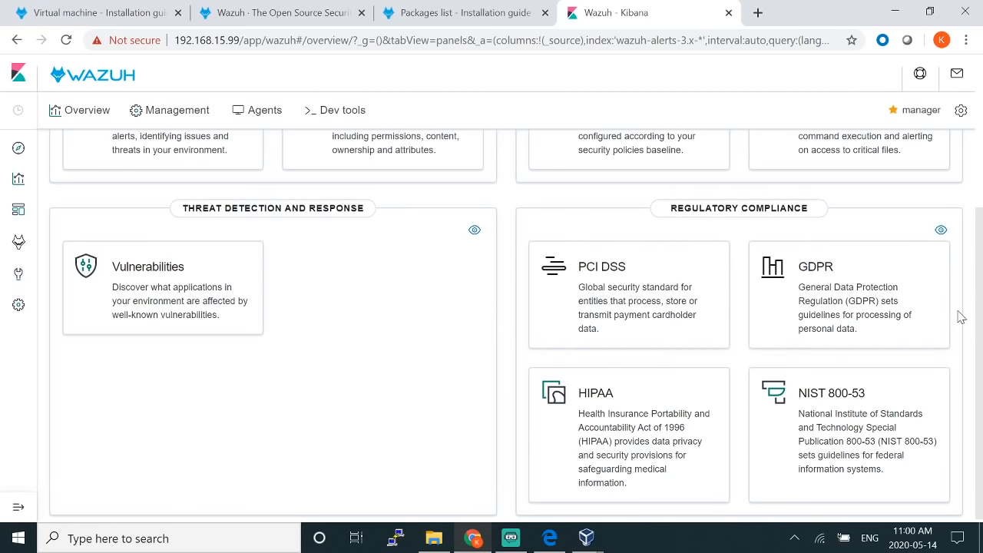
pyautogui.scroll(-1, 958, 315)
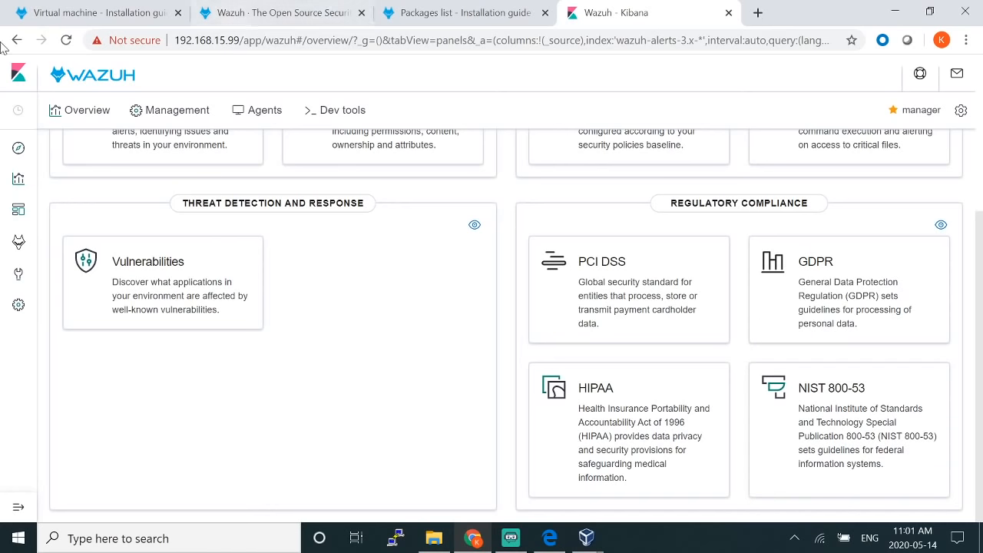
pyautogui.scroll(1, 513, 369)
pyautogui.scroll(3, 513, 369)
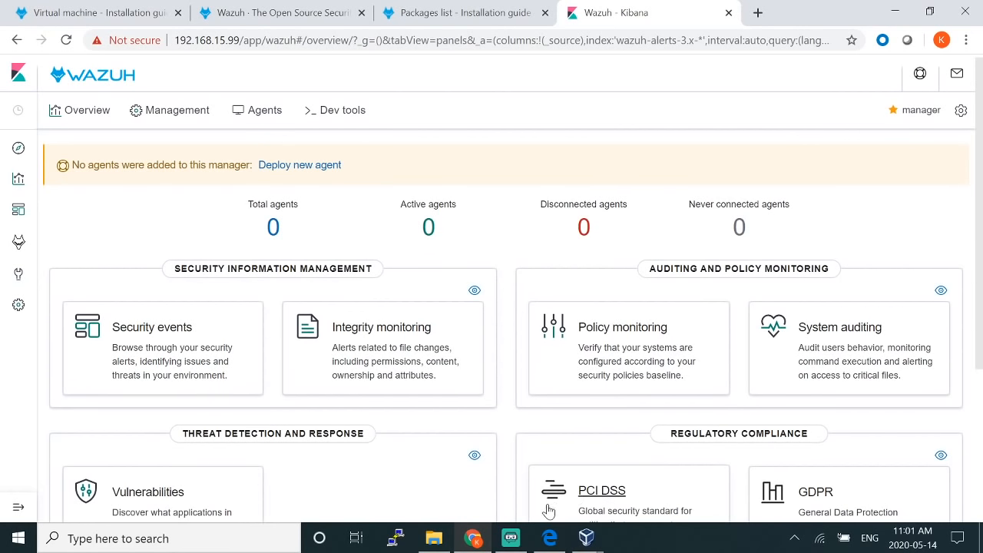
pyautogui.moveTo(590, 547)
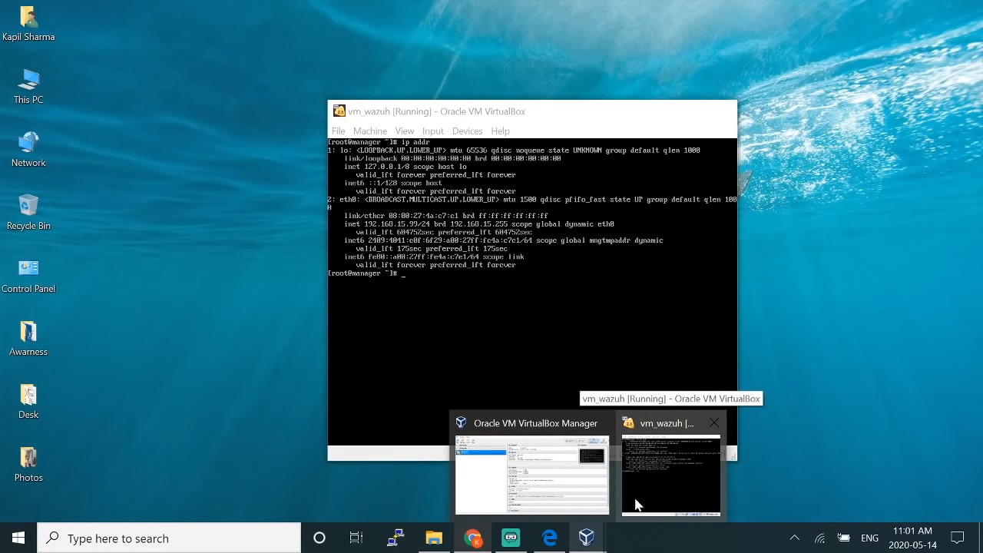
# Step: Ping 8.8.8.8 from the vm_wazuh console, then clear the screen and minimise the VM
pyautogui.click(636, 503)
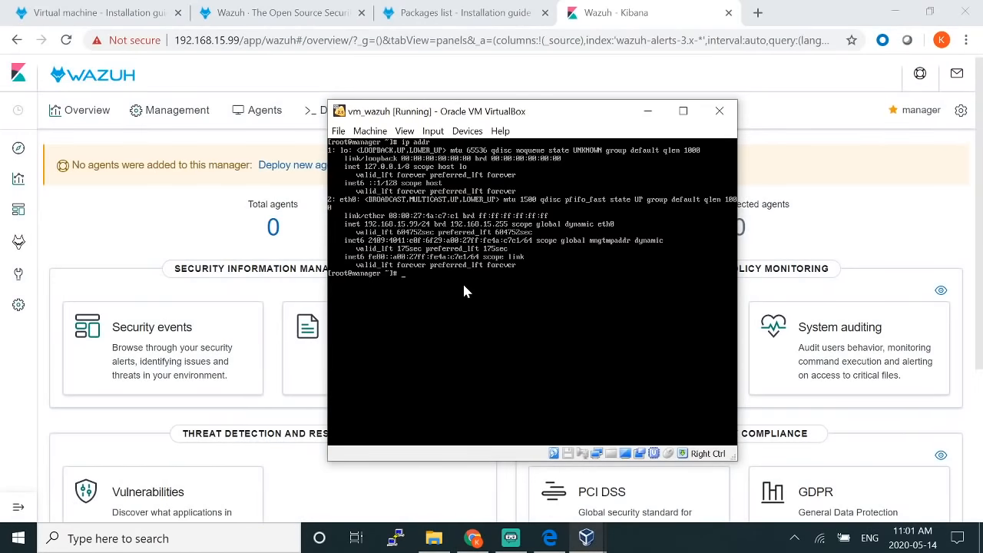
pyautogui.write('ping 8.8.8.8')
pyautogui.press('Return')
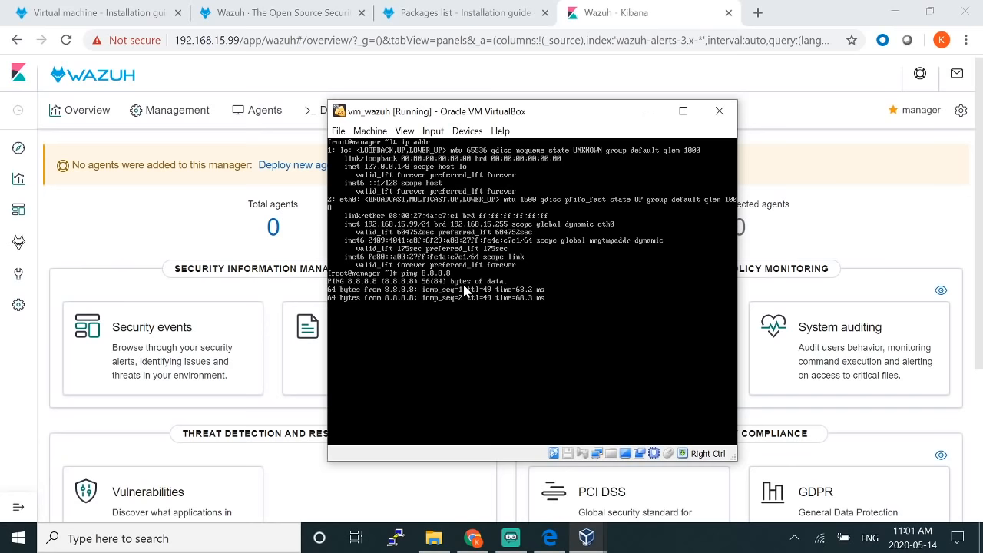
pyautogui.hotkey('ctrl', 'c')
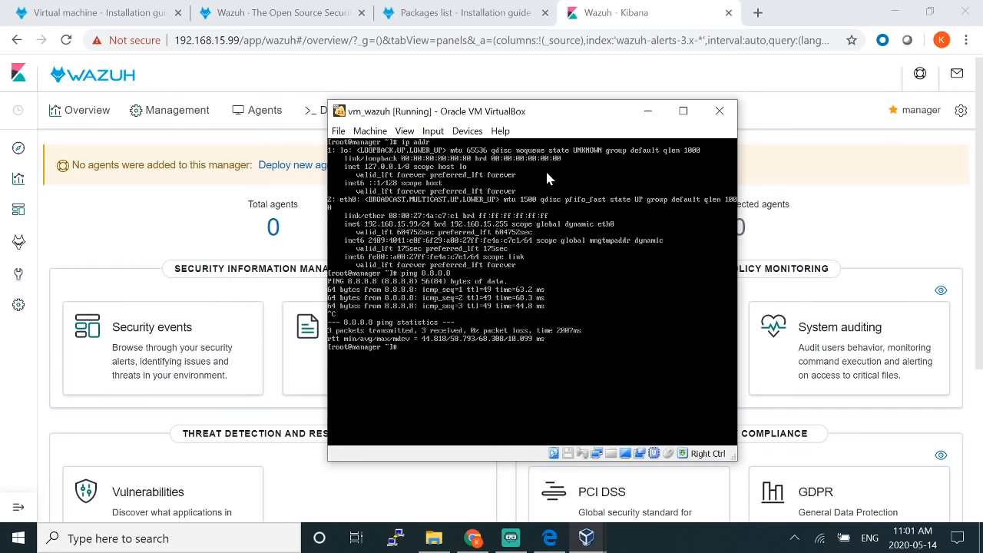
pyautogui.hotkey('ctrl', 'l')
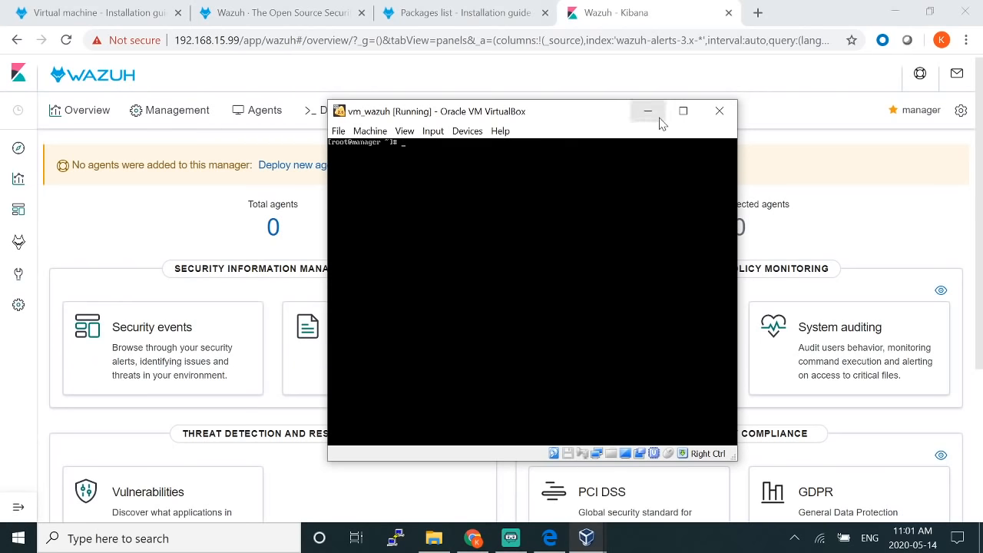
pyautogui.click(648, 112)
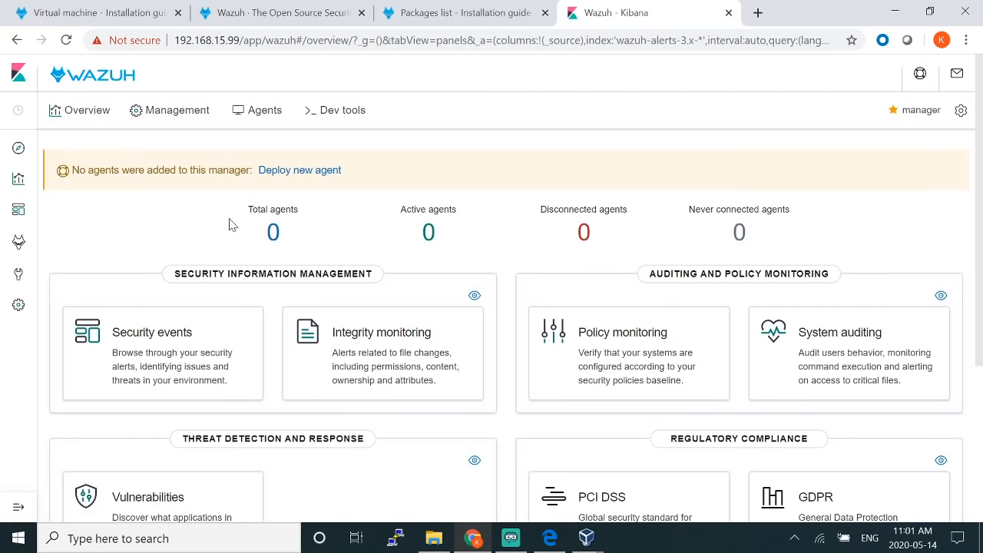
# Step: Highlight the zero Total, Active, Disconnected and Never connected agent counts, then go to Management
pyautogui.doubleClick(272, 232)
pyautogui.doubleClick(444, 235)
pyautogui.doubleClick(270, 230)
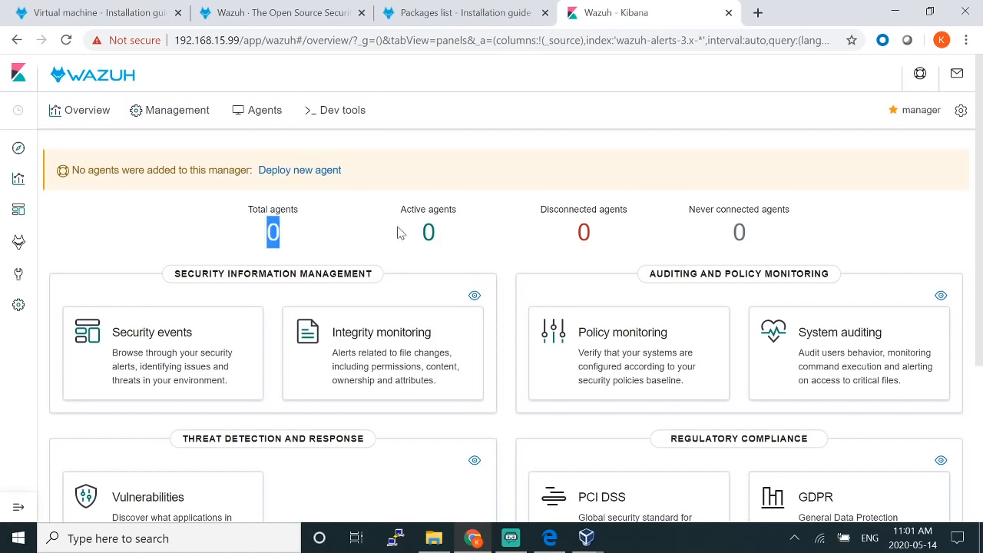
pyautogui.doubleClick(427, 235)
pyautogui.doubleClick(582, 234)
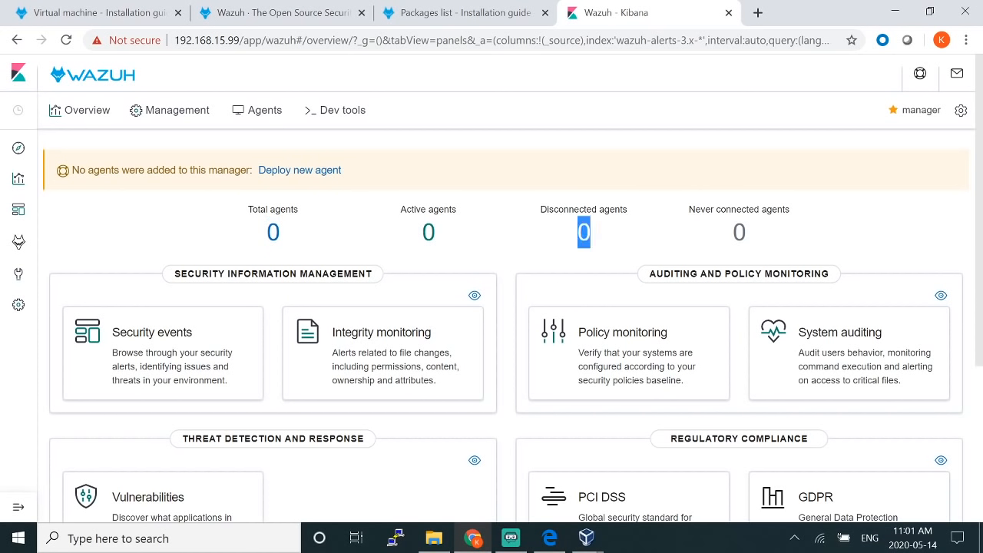
pyautogui.doubleClick(738, 233)
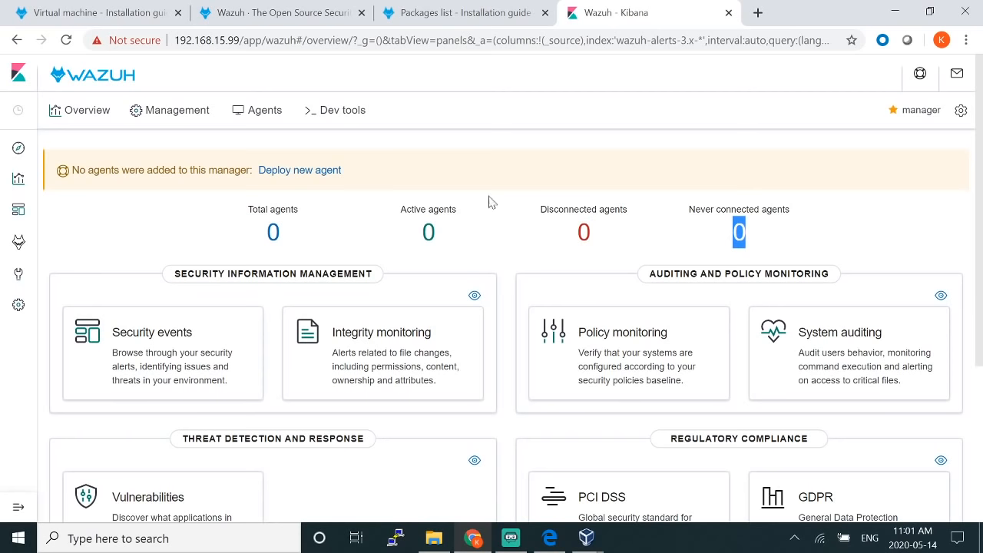
pyautogui.click(171, 117)
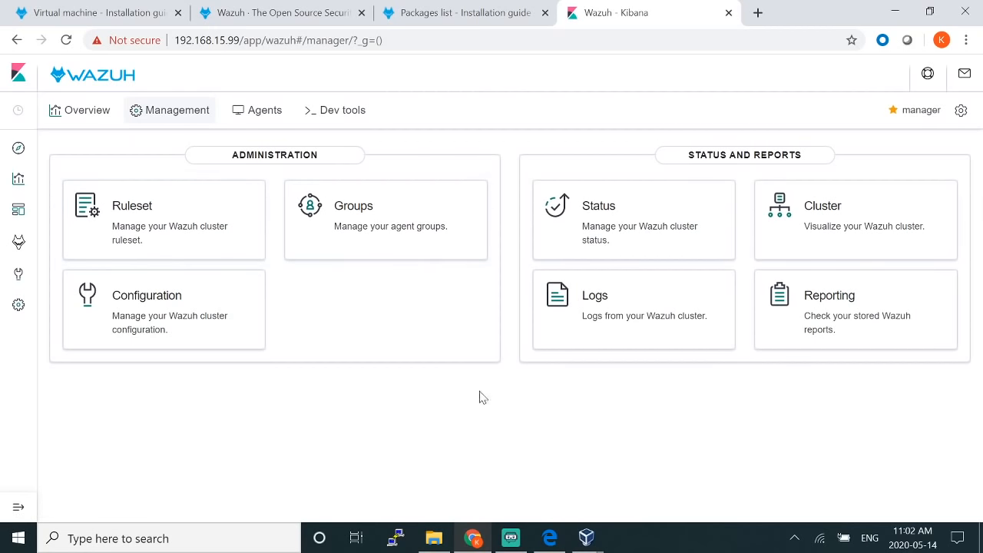
# Step: Browse a rules file in the Ruleset and close it
pyautogui.click(141, 213)
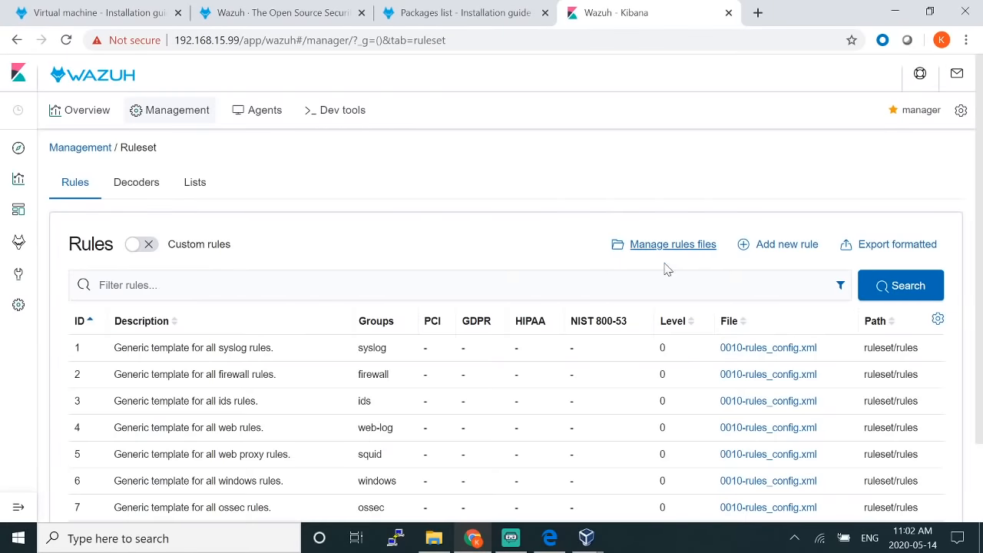
pyautogui.scroll(-2, 657, 297)
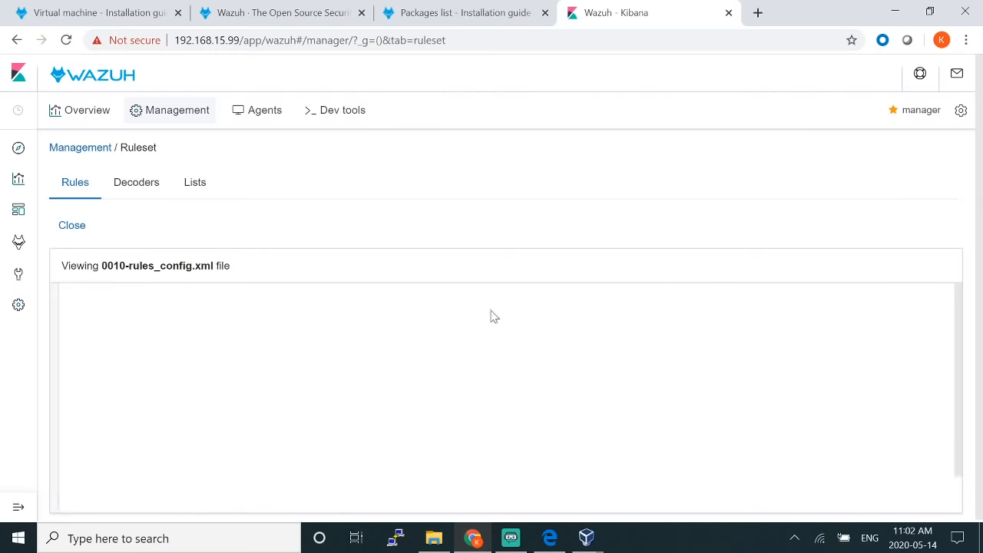
pyautogui.scroll(-2, 490, 314)
pyautogui.scroll(-4, 519, 395)
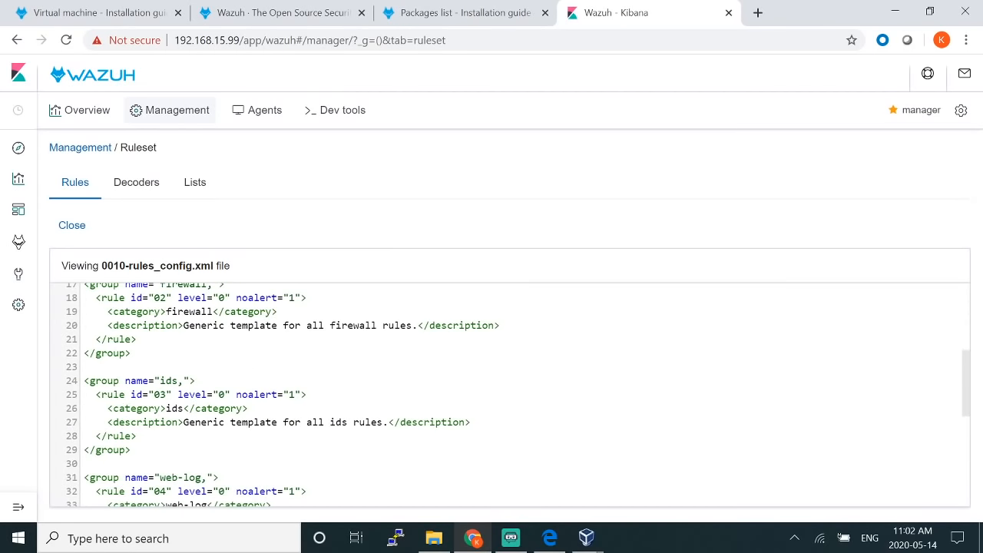
pyautogui.scroll(-2, 510, 395)
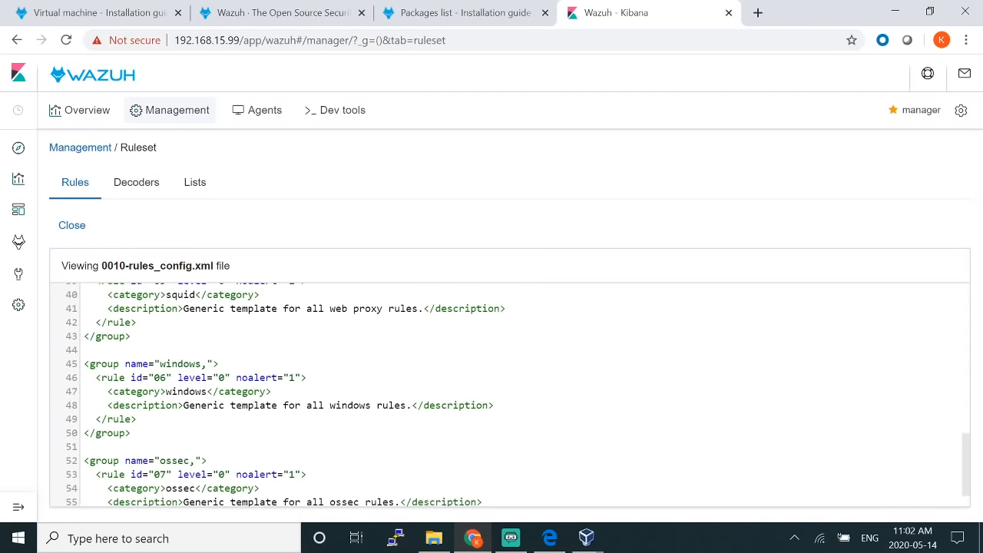
pyautogui.click(74, 225)
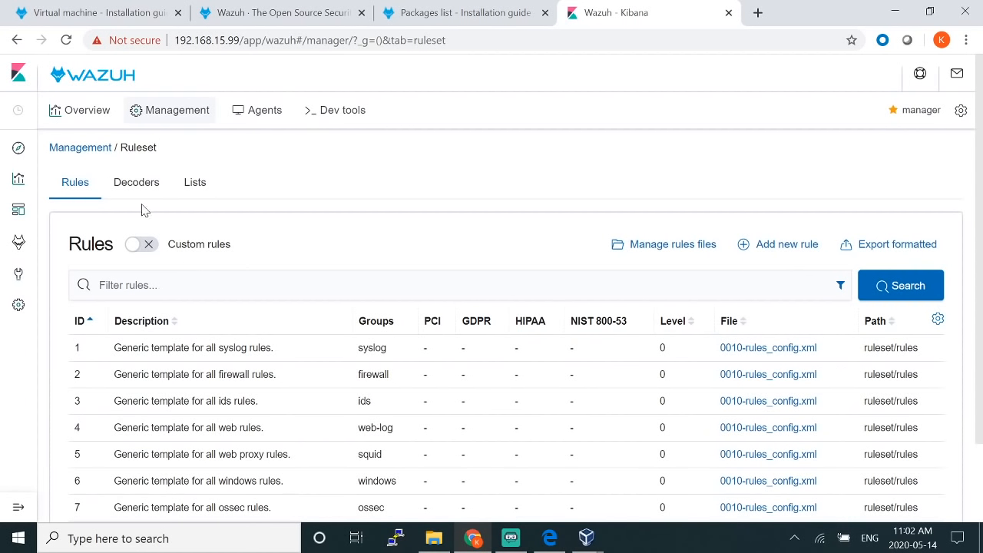
# Step: View the agent Groups page, then open the manager Configuration overview
pyautogui.click(100, 151)
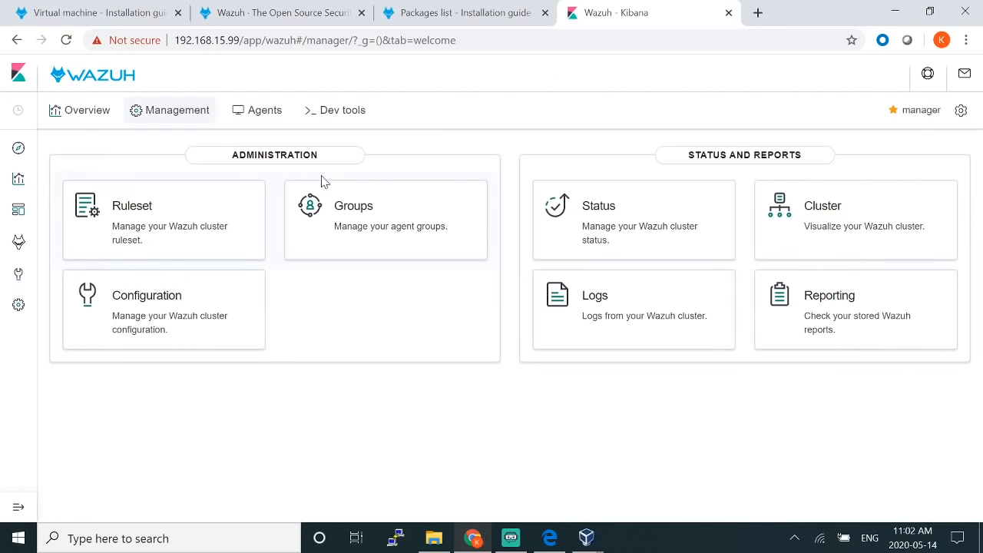
pyautogui.click(348, 214)
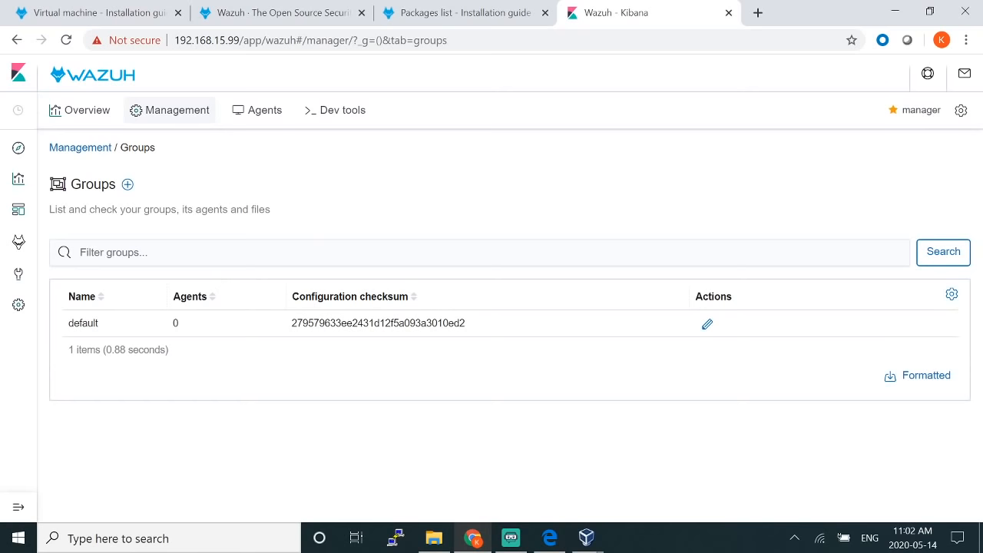
pyautogui.click(80, 147)
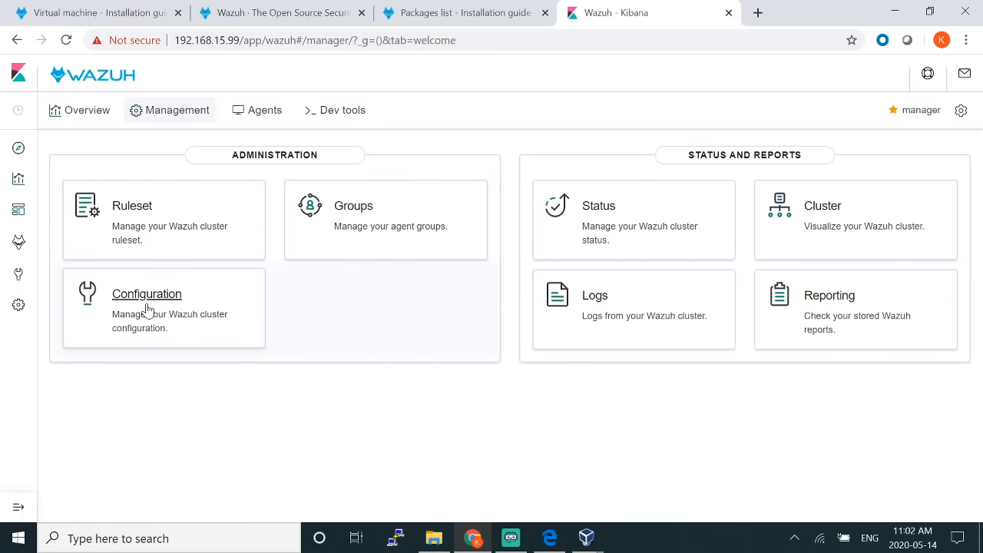
pyautogui.click(147, 309)
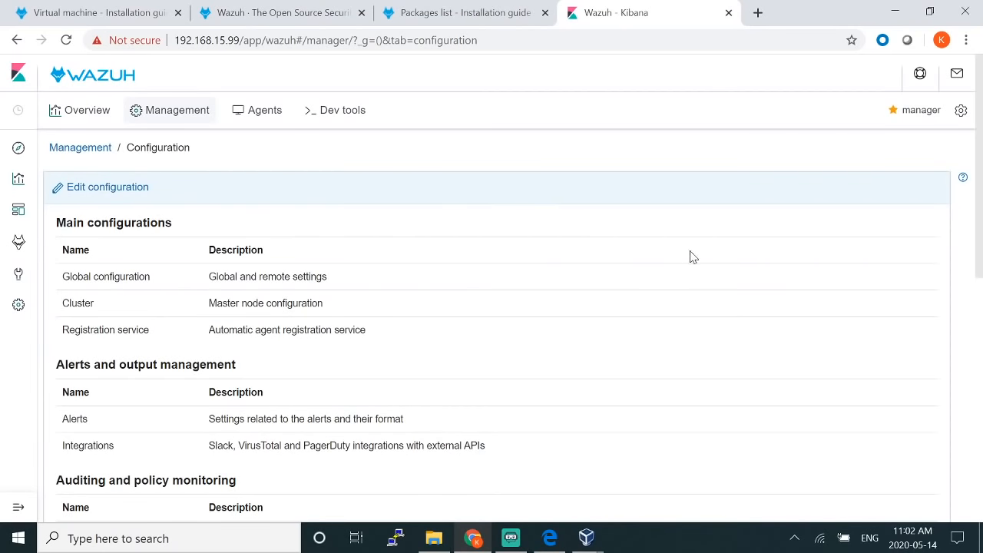
pyautogui.scroll(-2, 683, 266)
pyautogui.scroll(1, 661, 254)
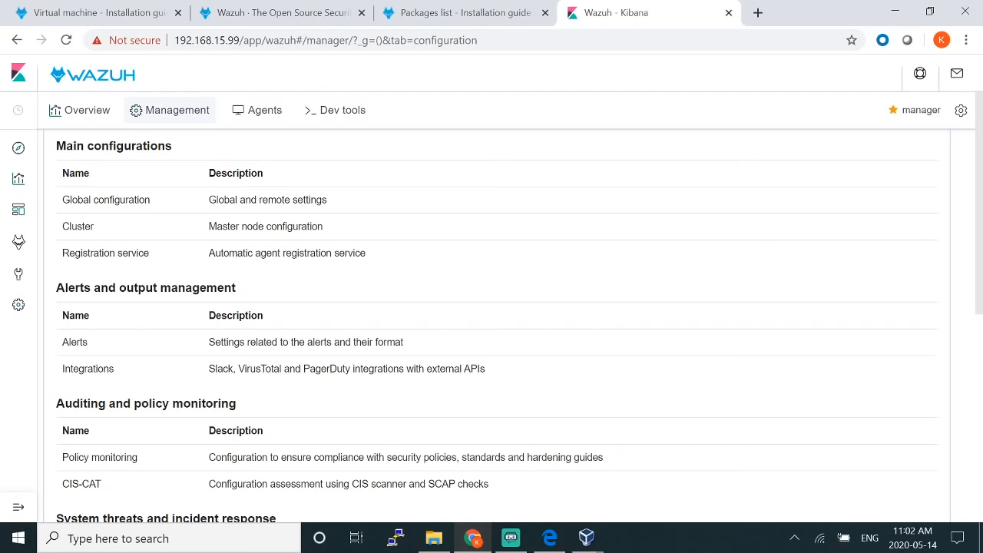
pyautogui.moveTo(66, 146); pyautogui.dragTo(146, 154)
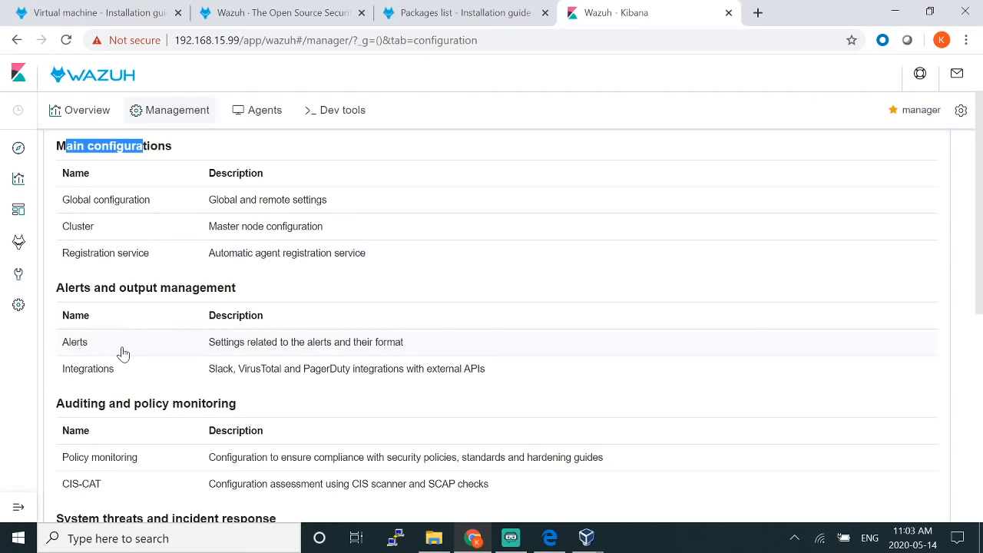
pyautogui.scroll(-1, 123, 353)
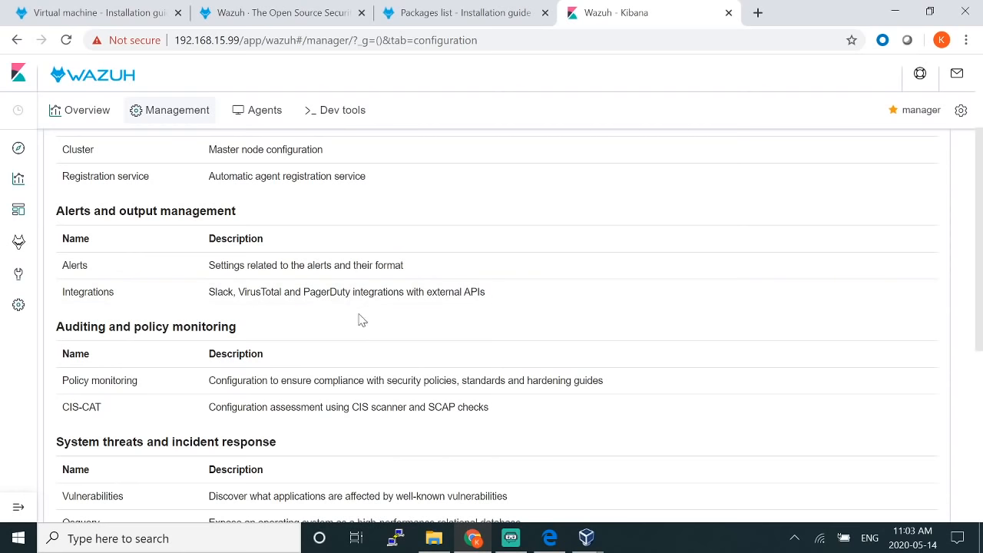
pyautogui.scroll(-1, 188, 315)
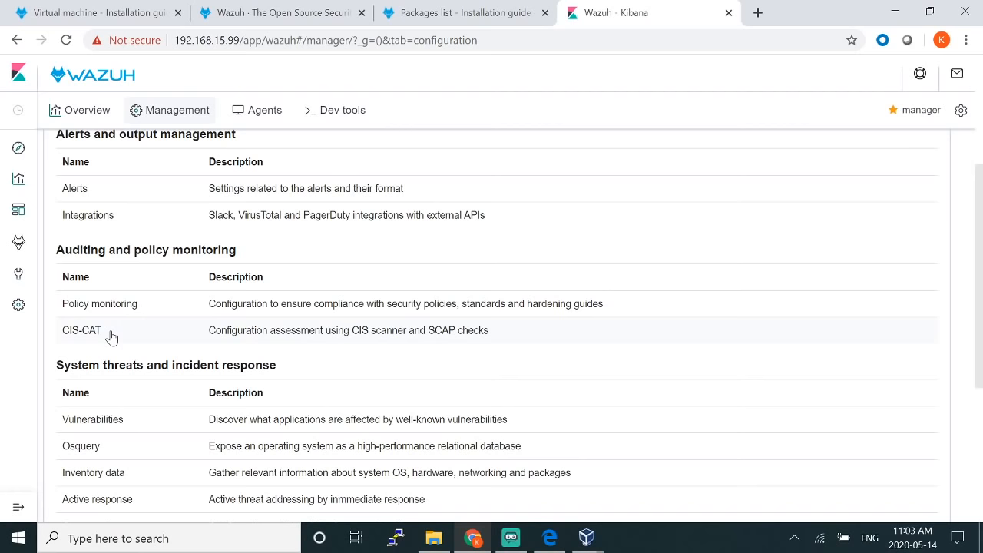
pyautogui.scroll(-2, 140, 343)
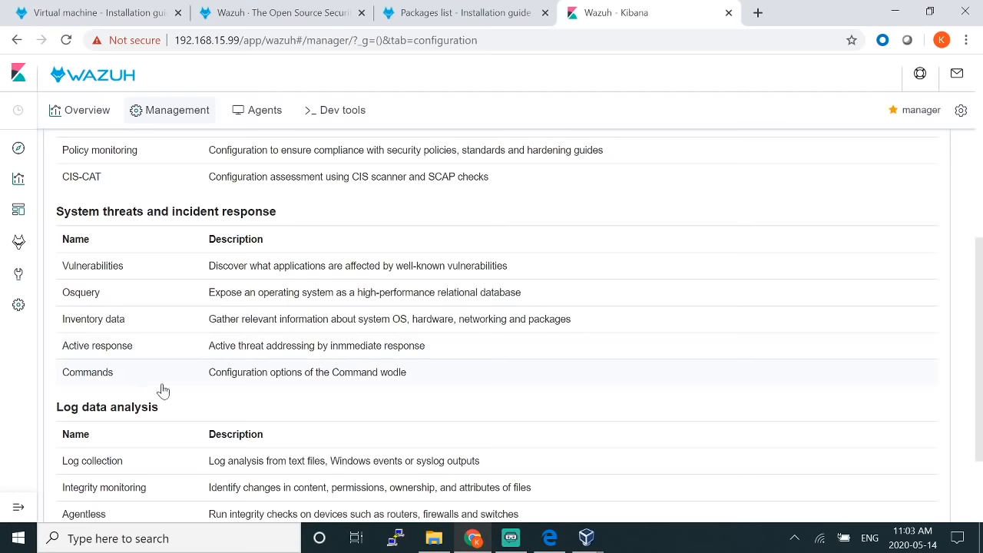
pyautogui.scroll(-1, 174, 390)
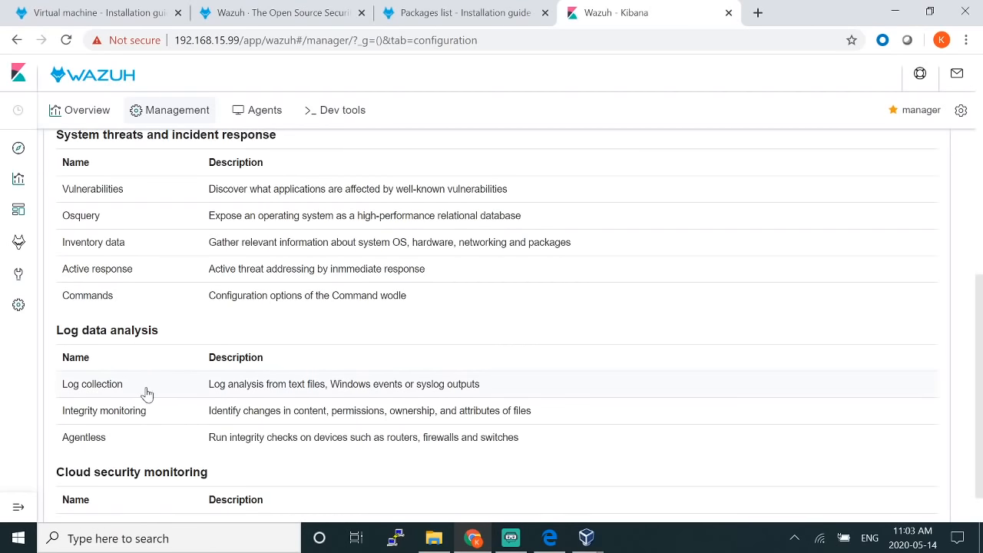
pyautogui.scroll(-1, 163, 412)
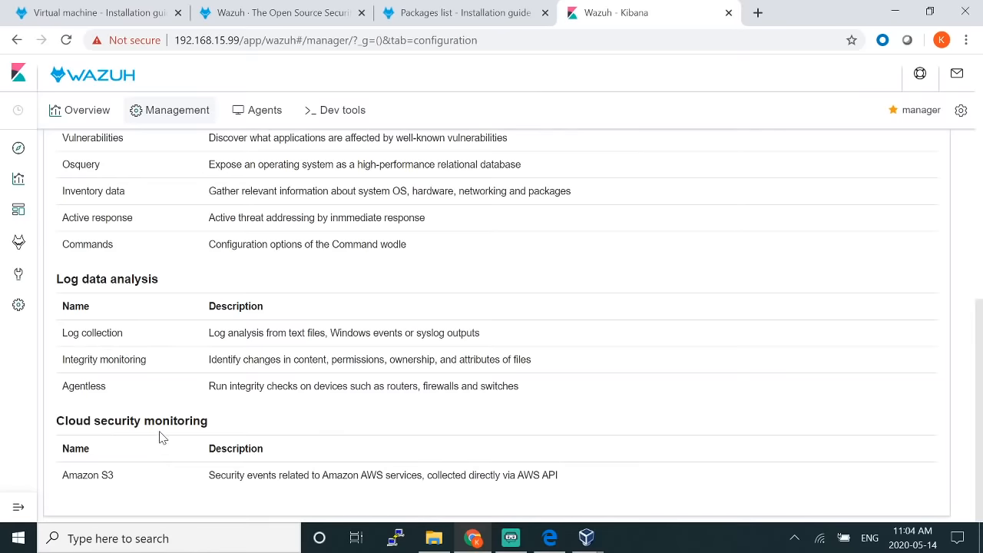
pyautogui.scroll(10, 159, 430)
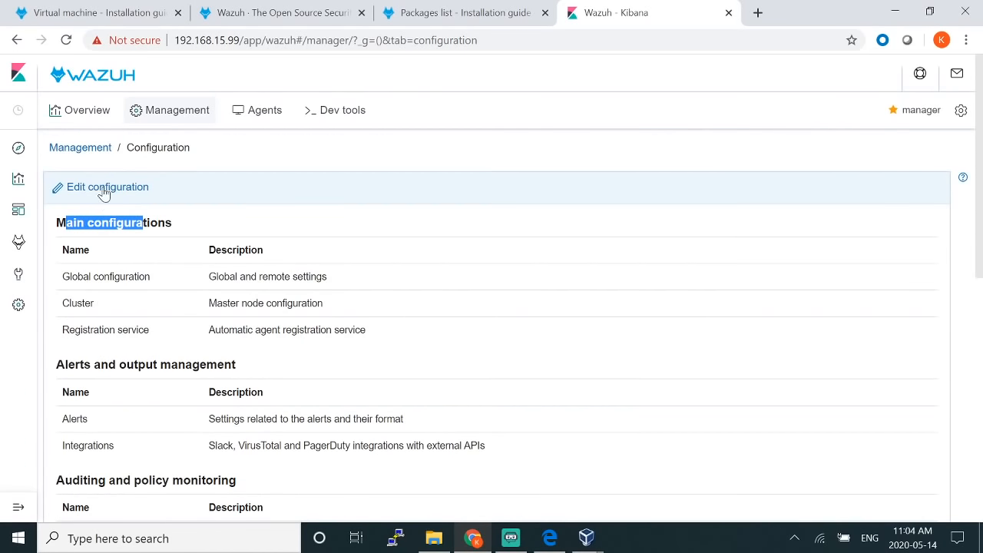
# Step: Open ossec.conf for editing and review alerts_log, the SMTP server, port 1514 and udp protocol
pyautogui.click(102, 192)
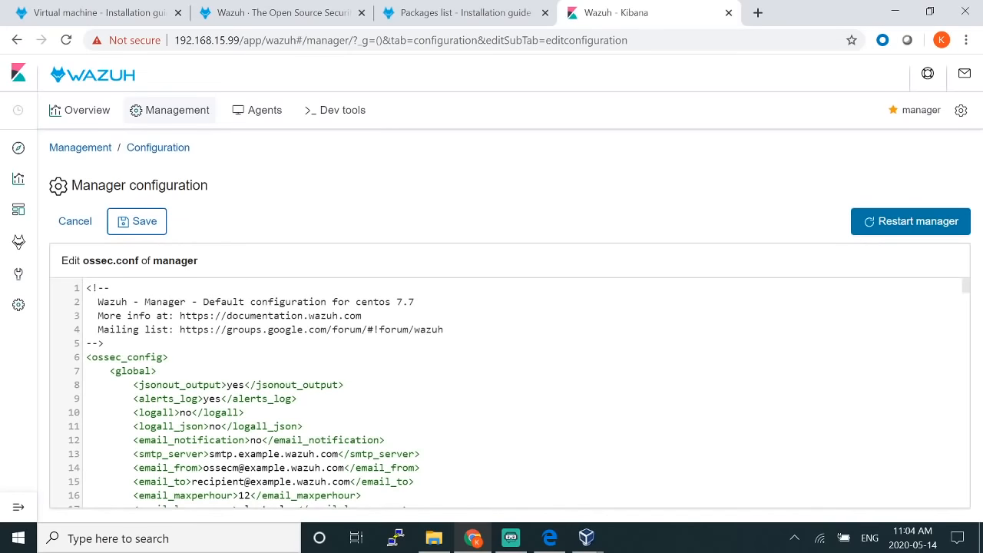
pyautogui.scroll(-4, 507, 394)
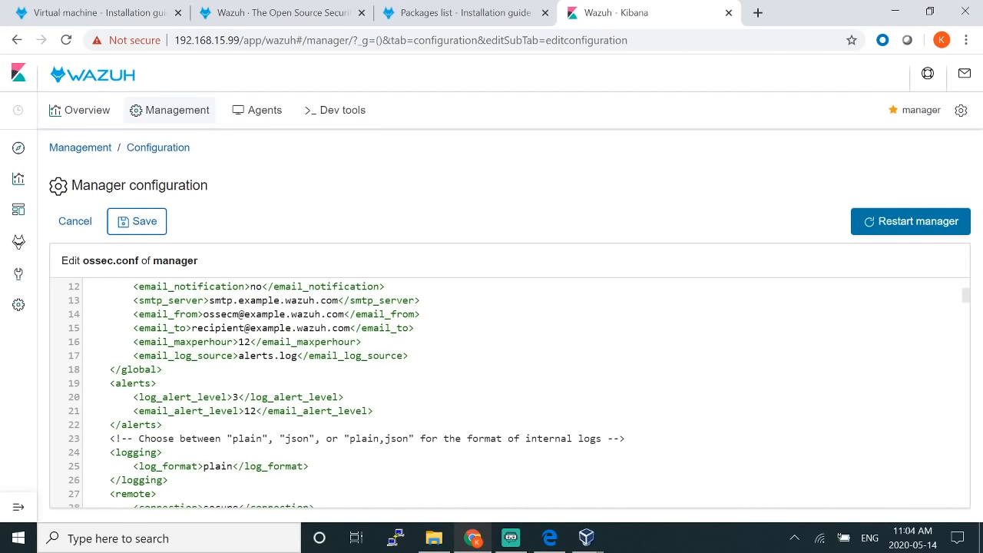
pyautogui.scroll(2, 507, 393)
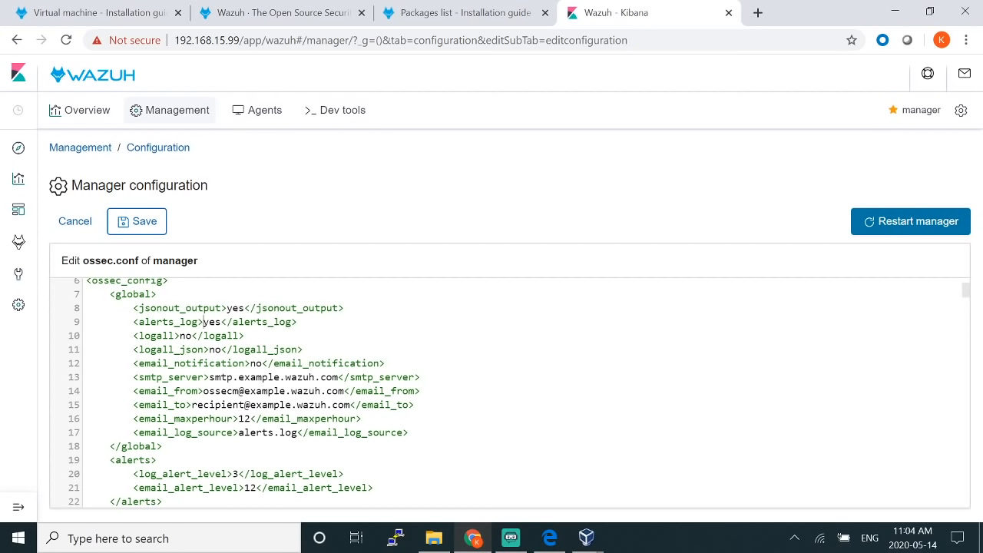
pyautogui.moveTo(203, 322); pyautogui.dragTo(221, 322)
pyautogui.moveTo(209, 378); pyautogui.dragTo(338, 378)
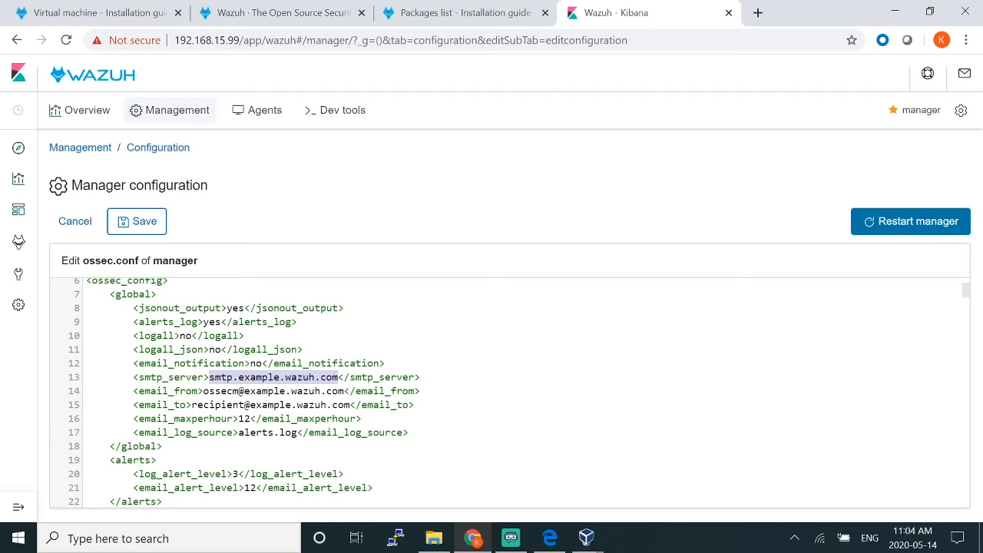
pyautogui.scroll(-5, 507, 392)
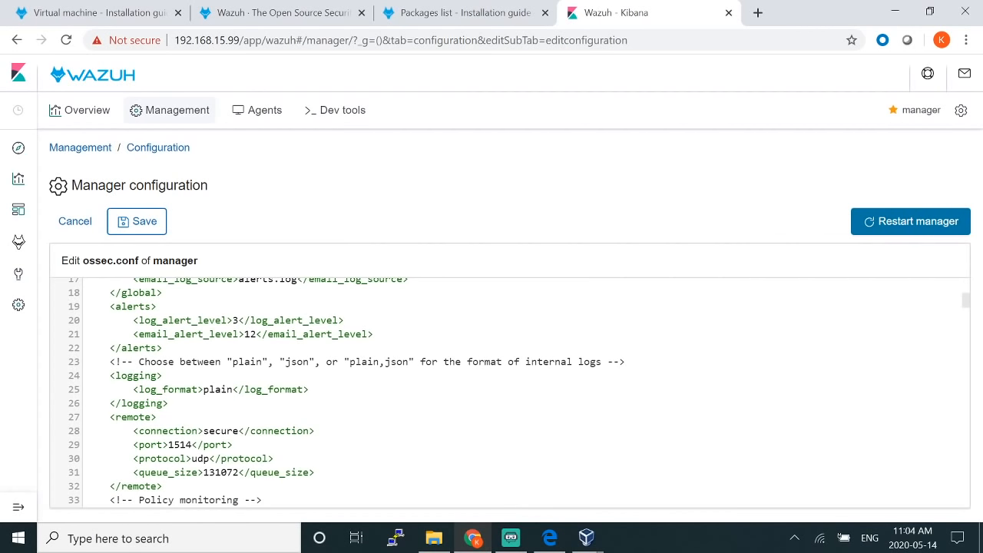
pyautogui.scroll(-3, 507, 391)
pyautogui.scroll(-3, 507, 392)
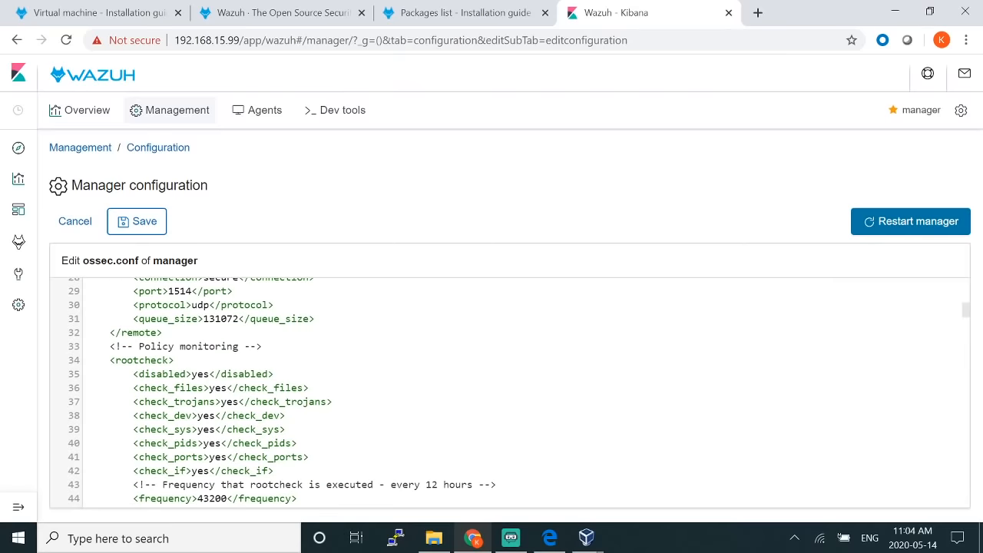
pyautogui.scroll(3, 507, 392)
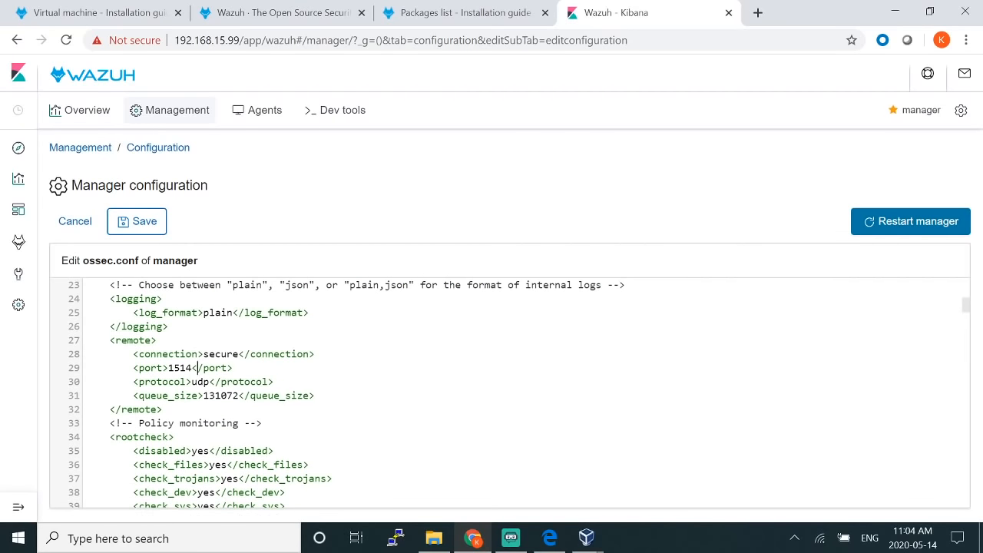
pyautogui.moveTo(197, 367); pyautogui.dragTo(162, 368)
pyautogui.click(170, 368)
pyautogui.moveTo(210, 381); pyautogui.dragTo(191, 381)
pyautogui.click(274, 382)
# Step: Change rootcheck's disabled value on line 35 from yes to no
pyautogui.scroll(-5, 275, 381)
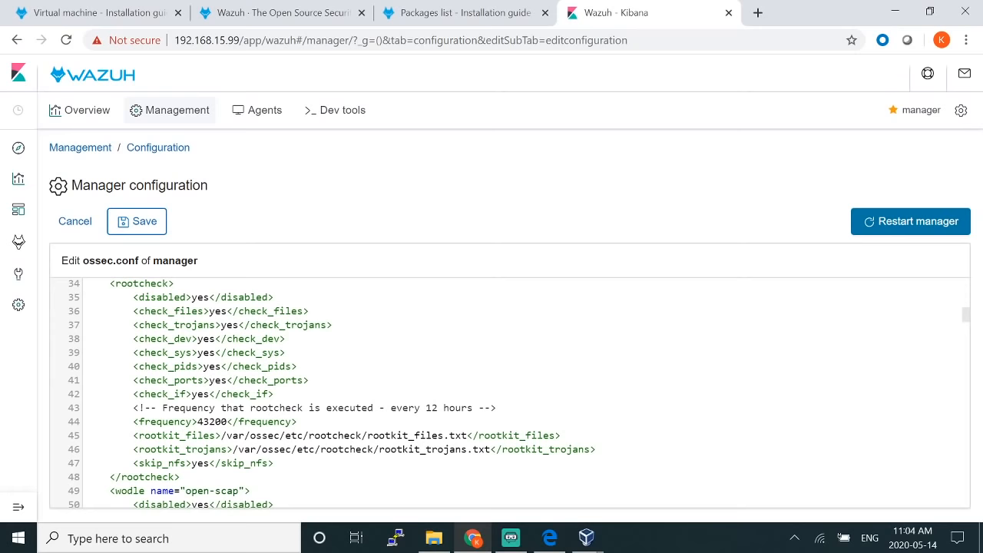
pyautogui.scroll(3, 330, 392)
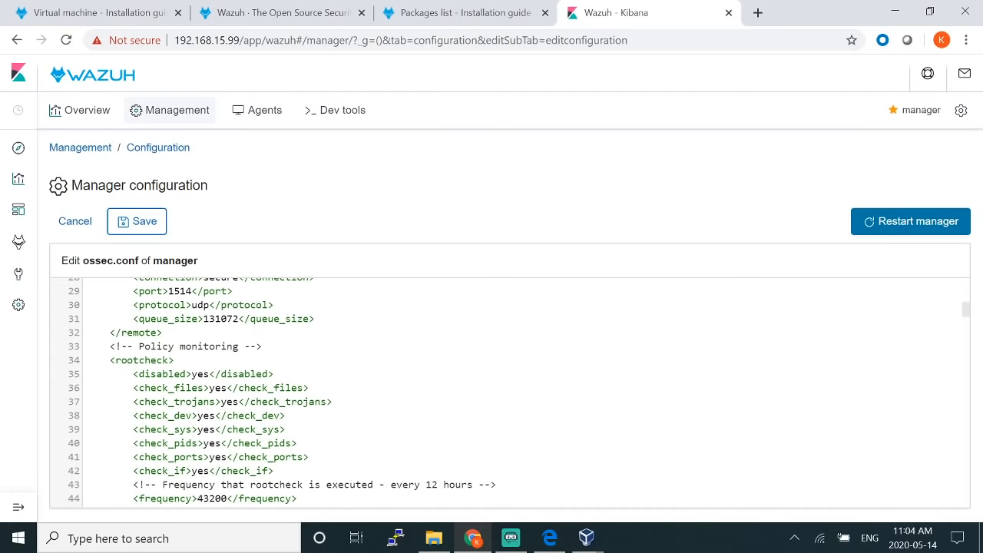
pyautogui.hotkey('shift', 'Right')
pyautogui.hotkey('shift', 'Right')
pyautogui.hotkey('shift', 'Right')
pyautogui.write('no')
# Step: Review the cis-cat and osquery wodle settings and their disabled values
pyautogui.scroll(-1, 507, 392)
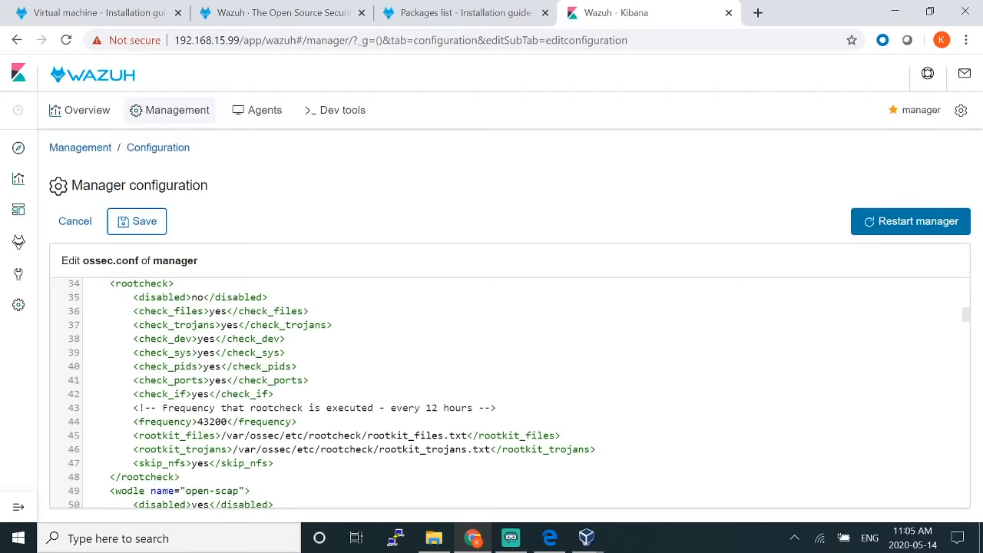
pyautogui.scroll(-1, 507, 392)
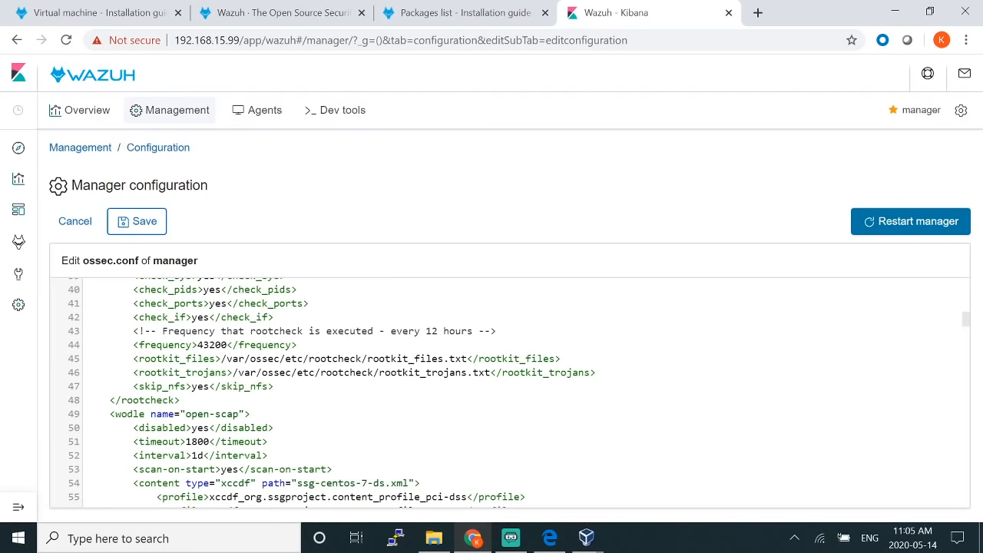
pyautogui.scroll(-3, 507, 392)
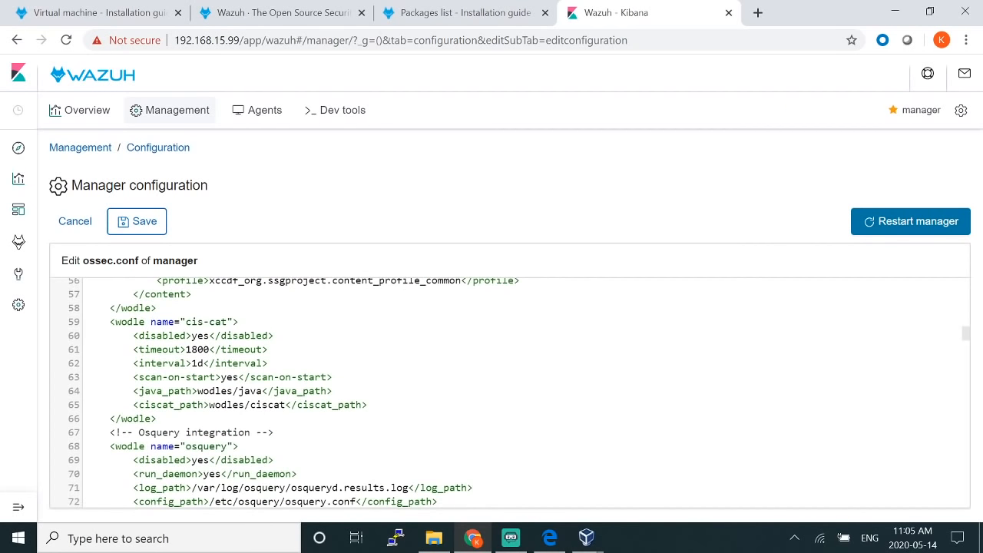
pyautogui.moveTo(139, 322); pyautogui.dragTo(215, 322)
pyautogui.click(197, 336)
pyautogui.scroll(-2, 507, 392)
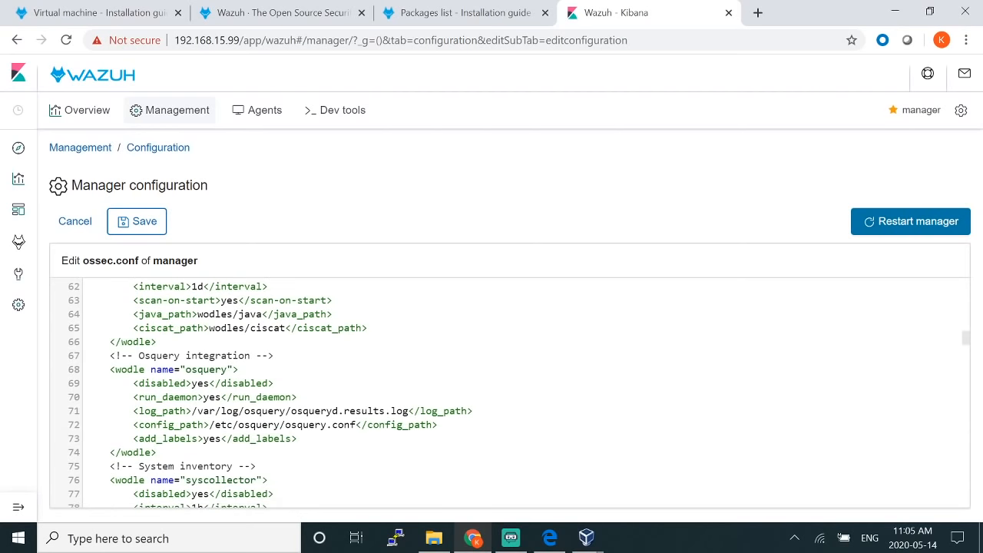
pyautogui.doubleClick(202, 383)
pyautogui.scroll(-4, 202, 383)
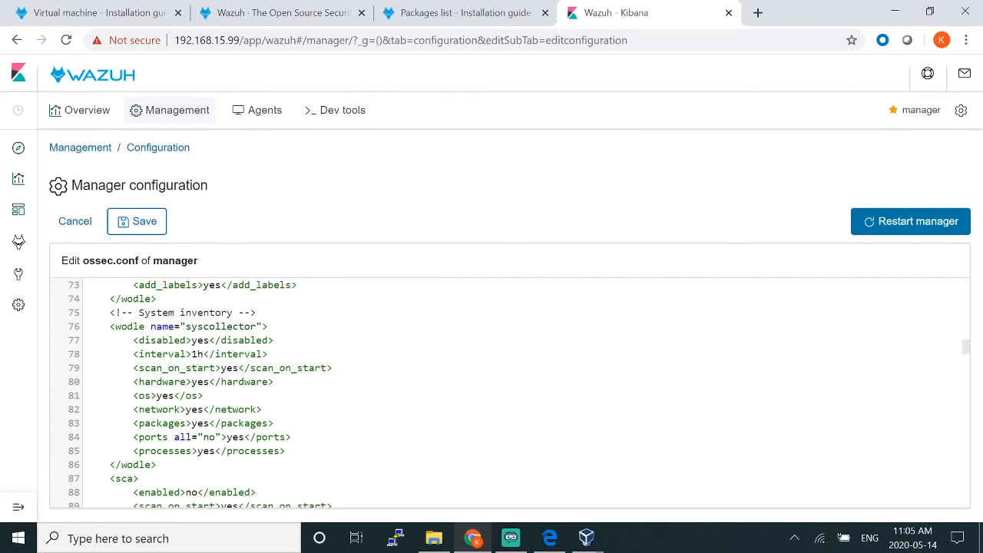
# Step: Set the System inventory (syscollector) disabled value to no
pyautogui.moveTo(126, 313); pyautogui.dragTo(175, 326)
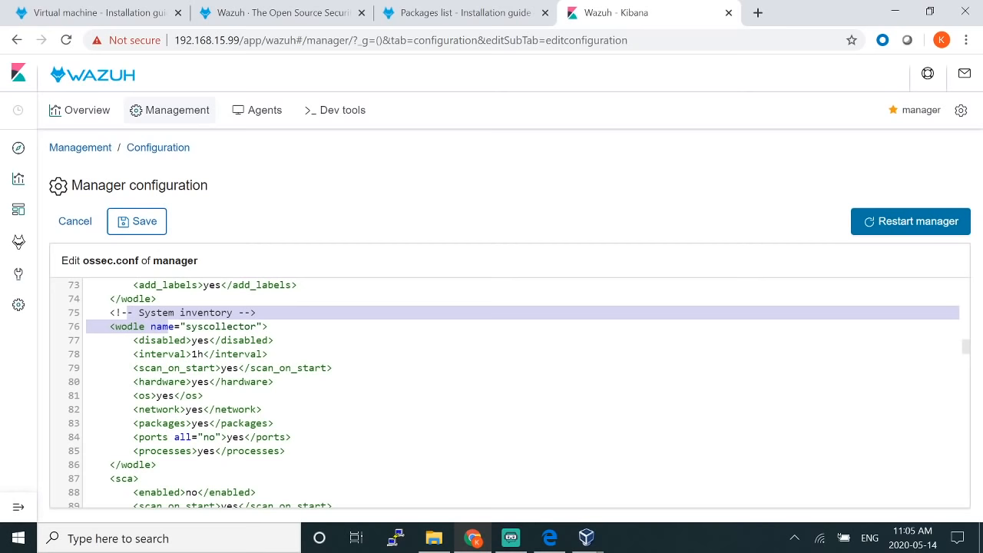
pyautogui.doubleClick(200, 340)
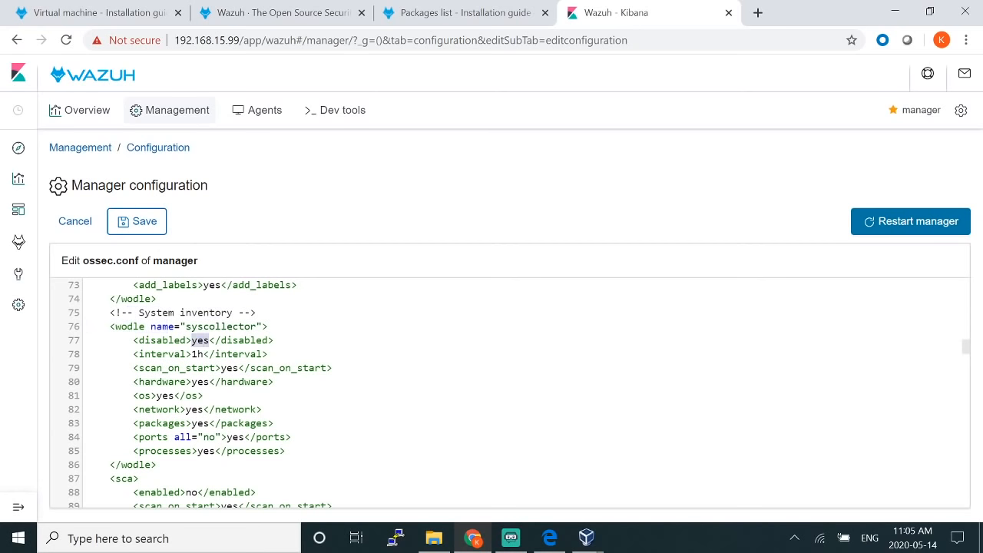
pyautogui.write('no')
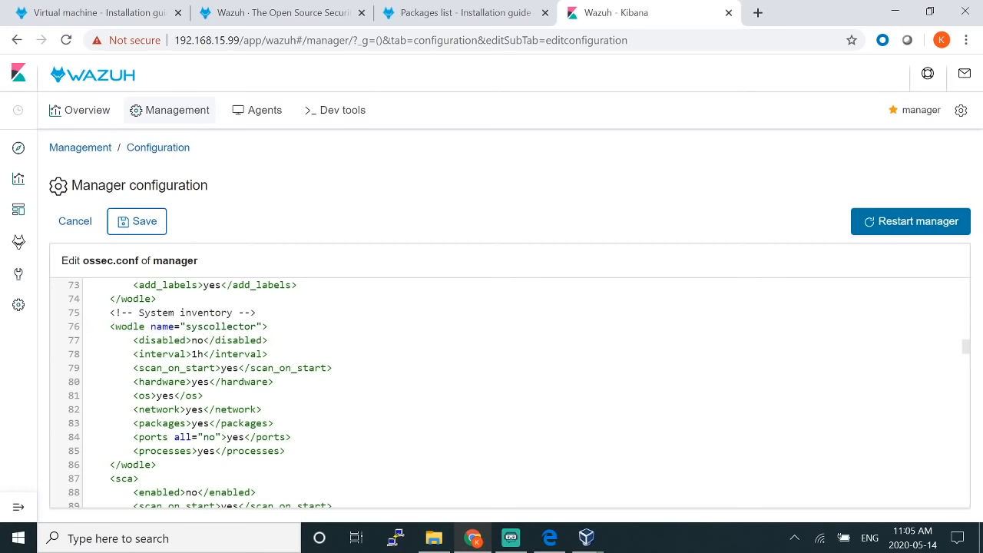
pyautogui.scroll(-2, 507, 392)
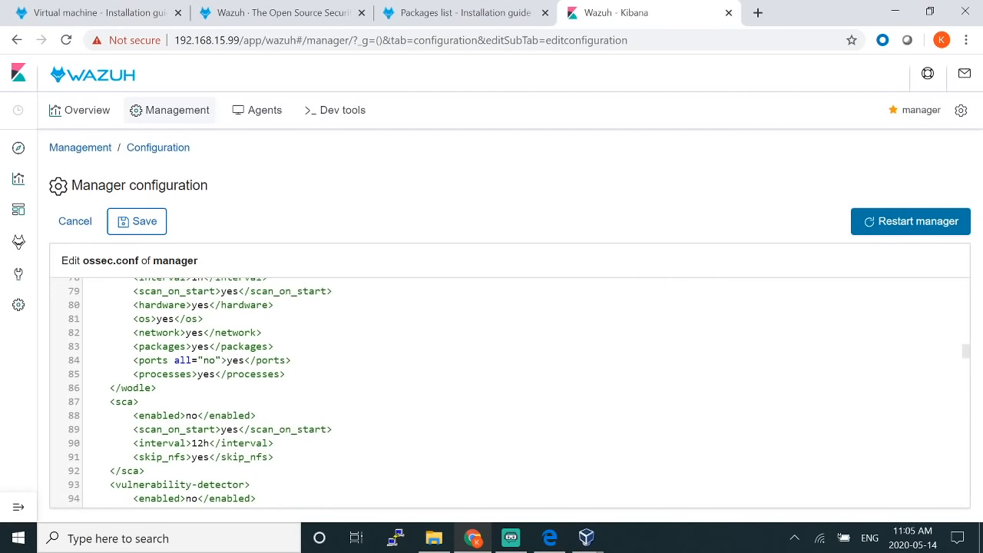
pyautogui.scroll(-2, 507, 391)
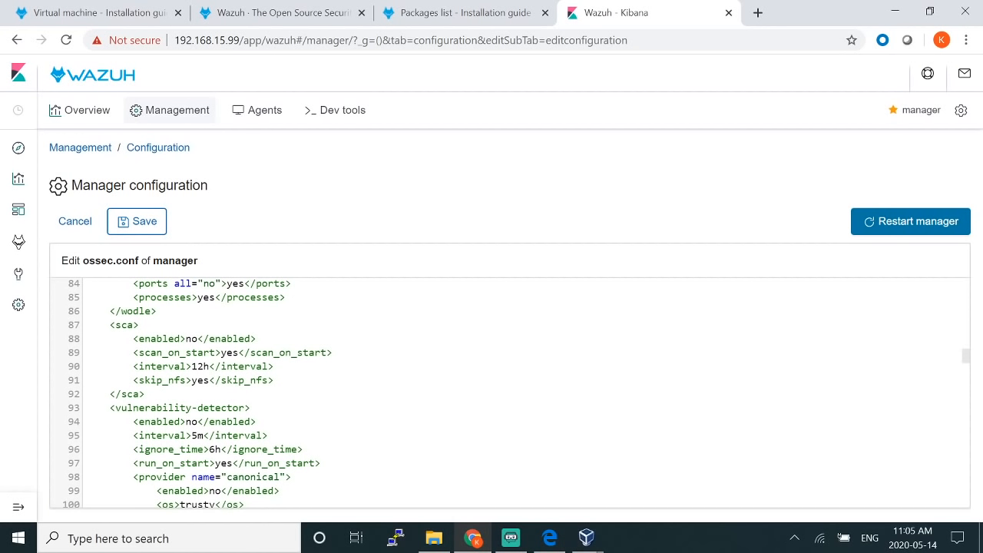
# Step: Set sca and vulnerability-detector enabled values to yes
pyautogui.doubleClick(192, 338)
pyautogui.write('yes')
pyautogui.scroll(-2, 507, 392)
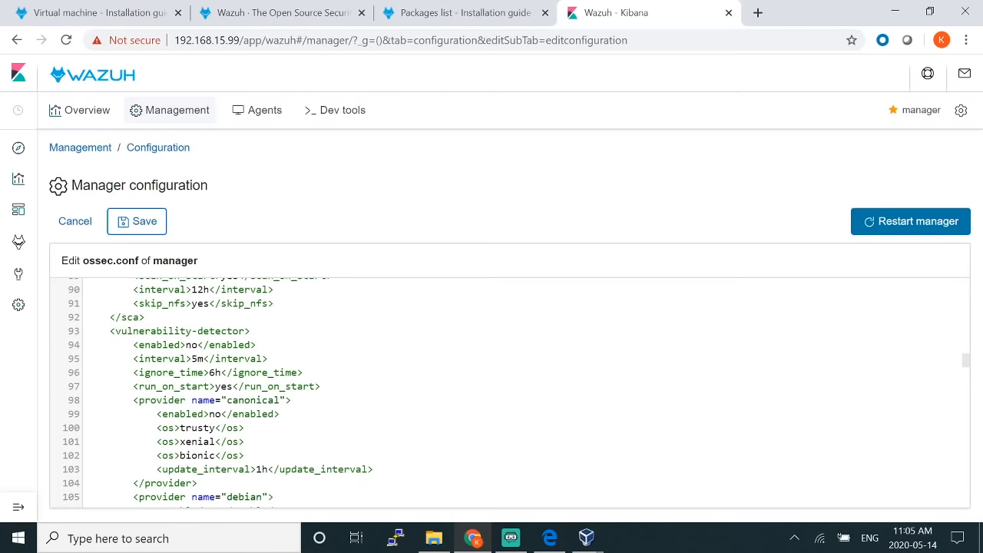
pyautogui.press('Delete')
pyautogui.press('Delete')
pyautogui.write('yes')
pyautogui.scroll(-1, 517, 394)
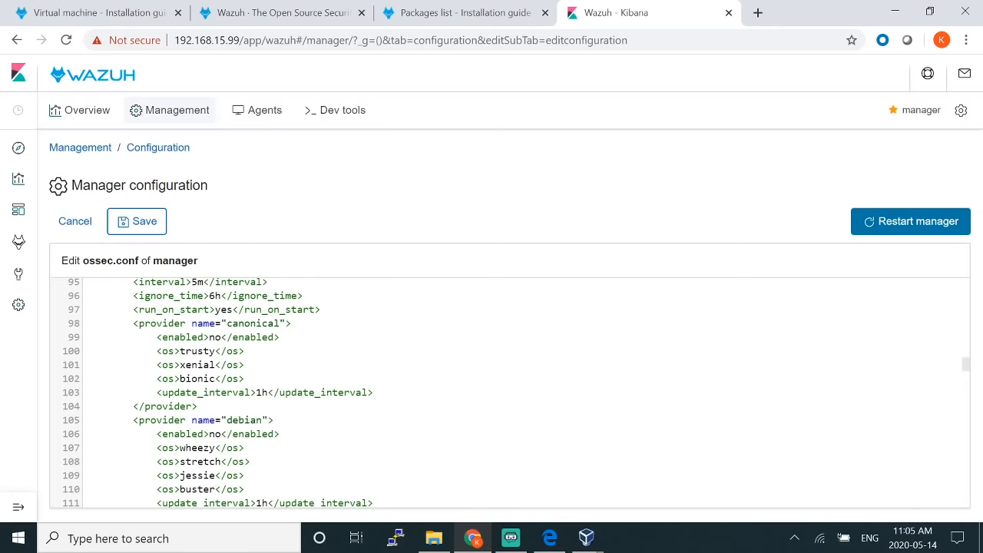
pyautogui.moveTo(139, 323); pyautogui.dragTo(191, 324)
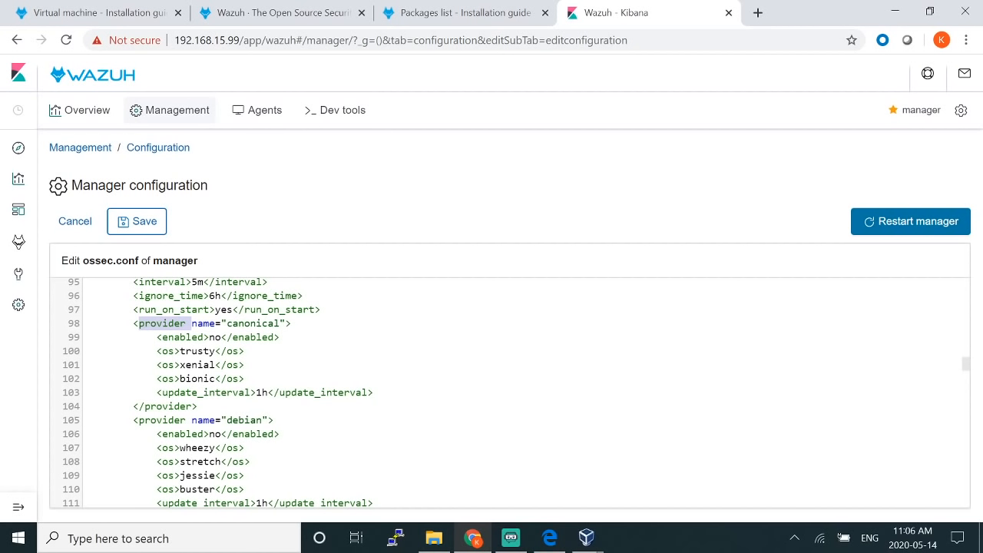
# Step: Set the canonical and debian providers' enabled values to yes
pyautogui.click(221, 338)
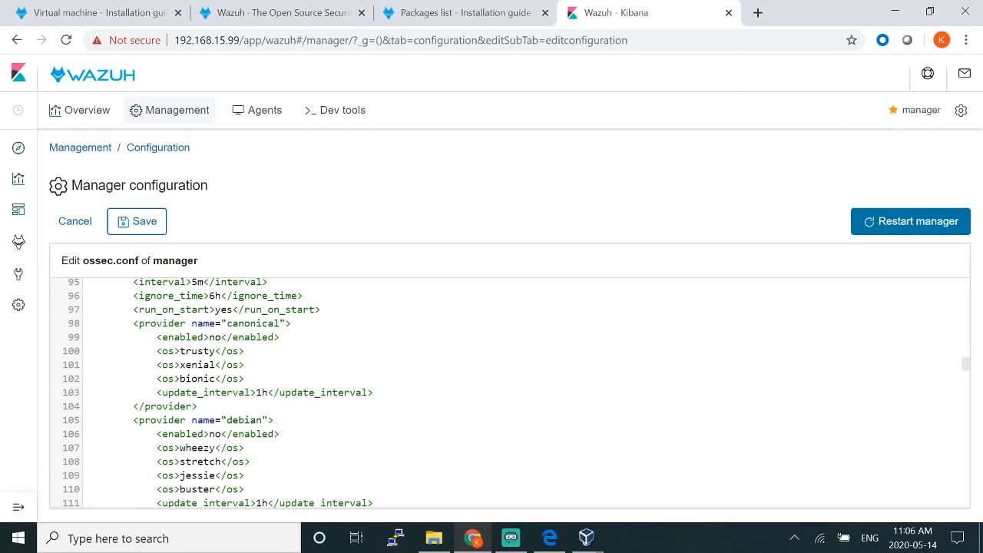
pyautogui.press('BackSpace')
pyautogui.press('BackSpace')
pyautogui.write('yes')
pyautogui.click(222, 434)
pyautogui.press('BackSpace')
pyautogui.press('BackSpace')
pyautogui.write('e')
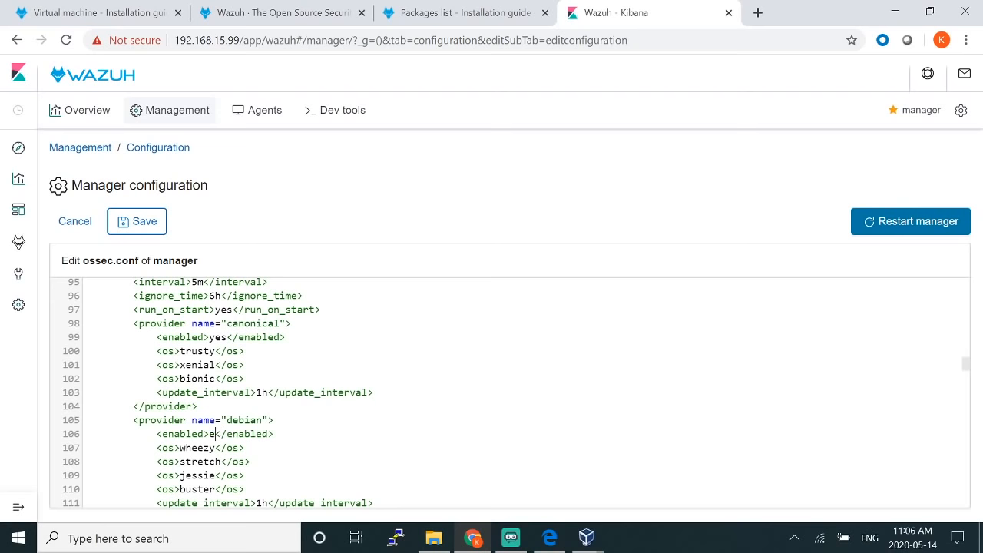
pyautogui.press('BackSpace')
pyautogui.write('yes')
pyautogui.scroll(-3, 507, 392)
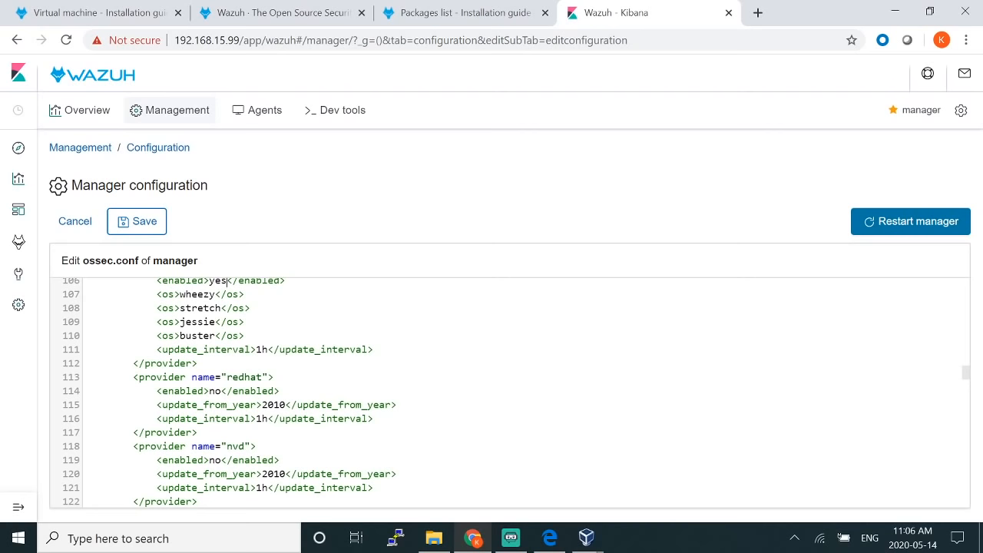
# Step: Set the redhat and nvd providers' enabled values to yes
pyautogui.click(221, 391)
pyautogui.press('BackSpace')
pyautogui.press('BackSpace')
pyautogui.write('yes')
pyautogui.scroll(-2, 507, 392)
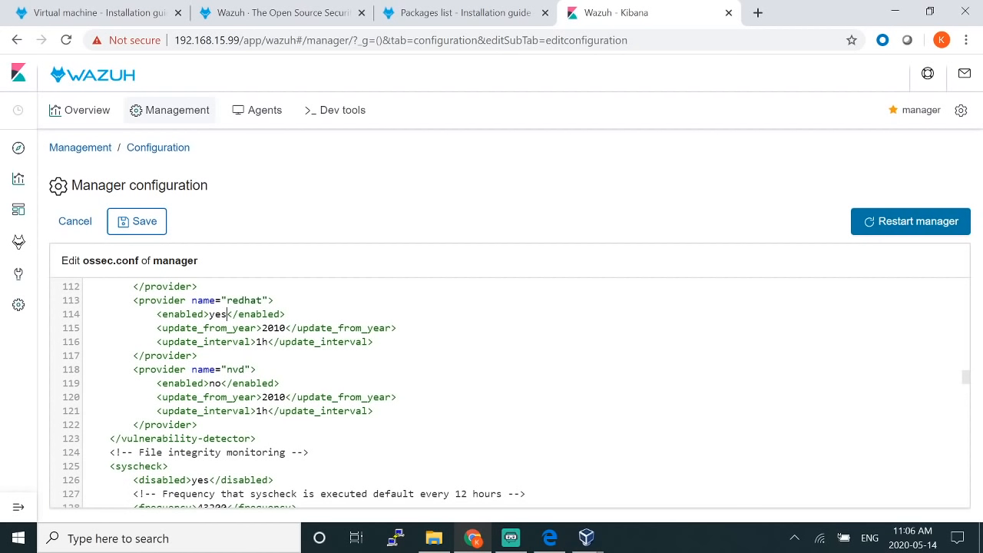
pyautogui.click(221, 383)
pyautogui.press('BackSpace')
pyautogui.press('BackSpace')
pyautogui.write('yes')
# Step: Change the nvd provider's update_from_year from 2010 to 2002
pyautogui.hotkey('shift', 'Left')
pyautogui.hotkey('shift', 'Left')
pyautogui.hotkey('shift', 'Left')
pyautogui.hotkey('shift', 'Left')
pyautogui.hotkey('shift', 'Left')
pyautogui.hotkey('shift', 'Left')
pyautogui.hotkey('shift', 'Left')
pyautogui.hotkey('shift', 'Left')
pyautogui.hotkey('shift', 'Left')
pyautogui.hotkey('shift', 'Left')
pyautogui.hotkey('shift', 'Left')
pyautogui.hotkey('shift', 'Left')
pyautogui.hotkey('shift', 'Left')
pyautogui.hotkey('shift', 'Left')
pyautogui.hotkey('shift', 'Left')
pyautogui.hotkey('shift', 'Left')
pyautogui.hotkey('shift', 'Left')
pyautogui.hotkey('shift', 'Left')
pyautogui.hotkey('shift', 'Left')
pyautogui.hotkey('shift', 'Left')
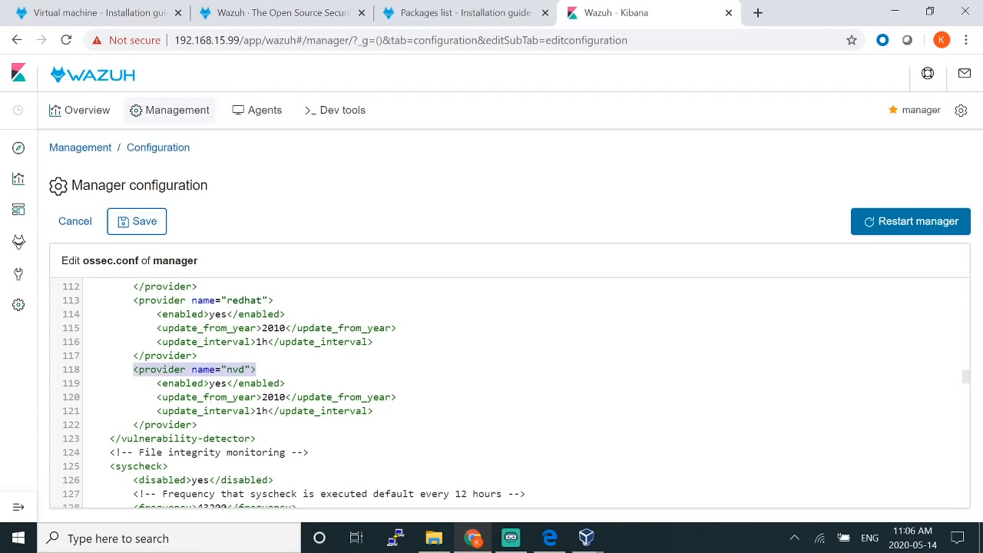
pyautogui.moveTo(174, 397); pyautogui.dragTo(215, 397)
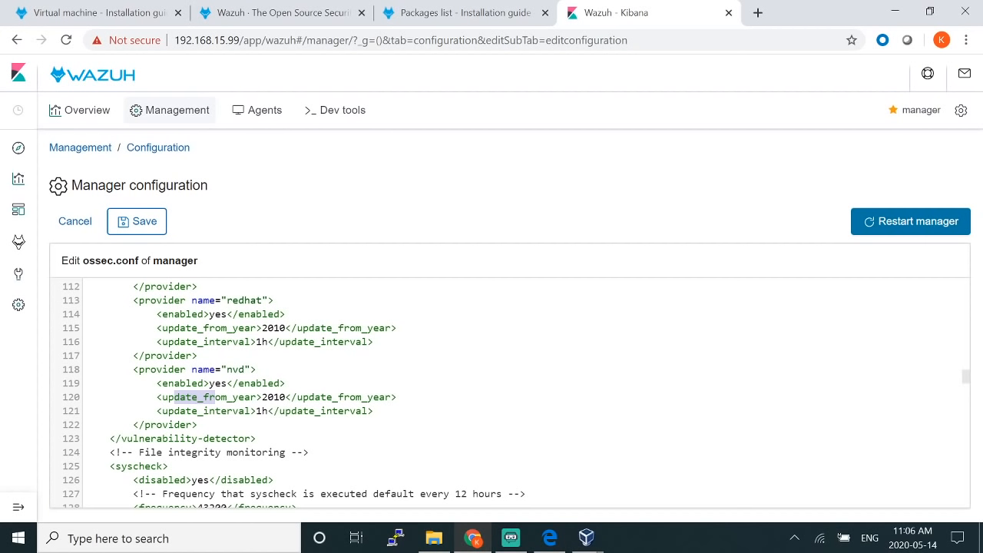
pyautogui.click(286, 397)
pyautogui.press('BackSpace')
pyautogui.press('BackSpace')
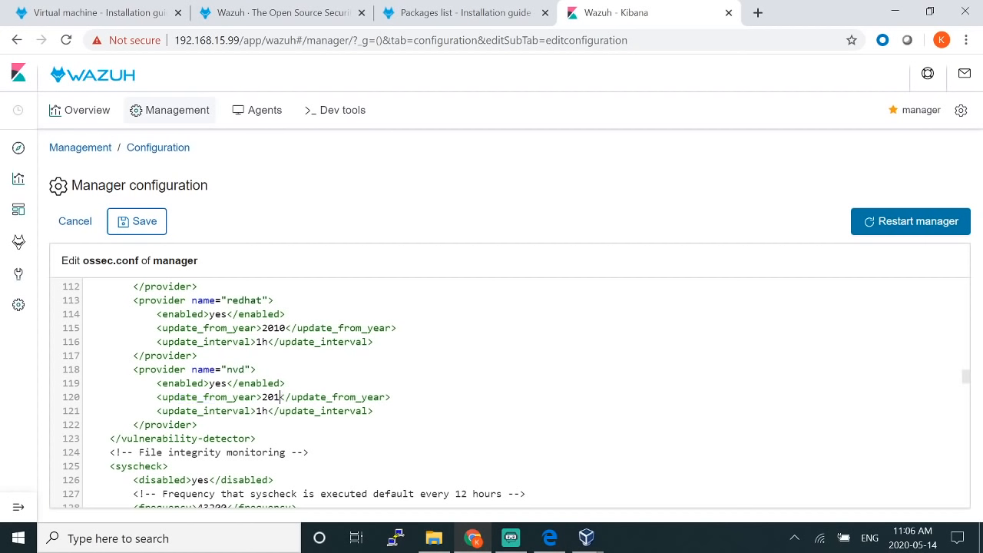
pyautogui.write('02')
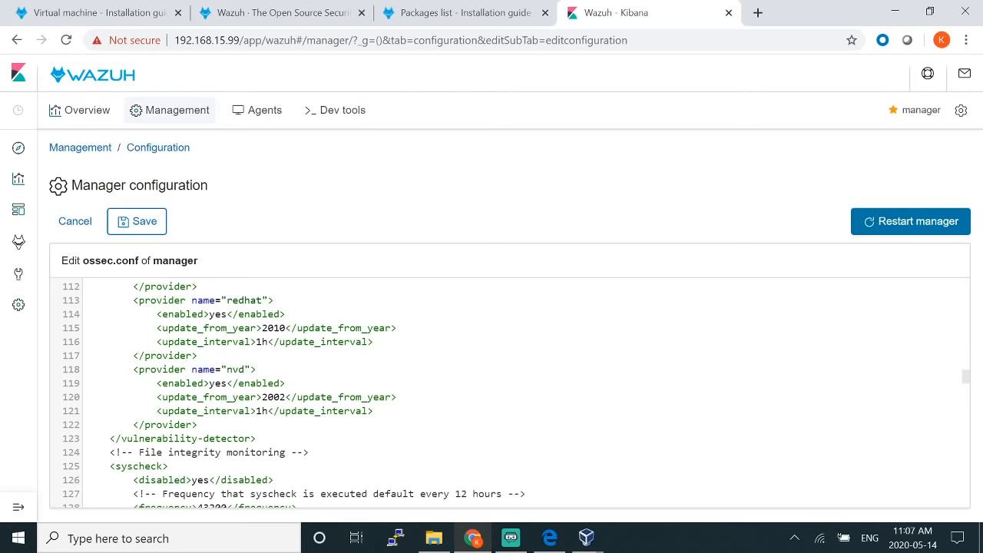
pyautogui.scroll(-1, 507, 392)
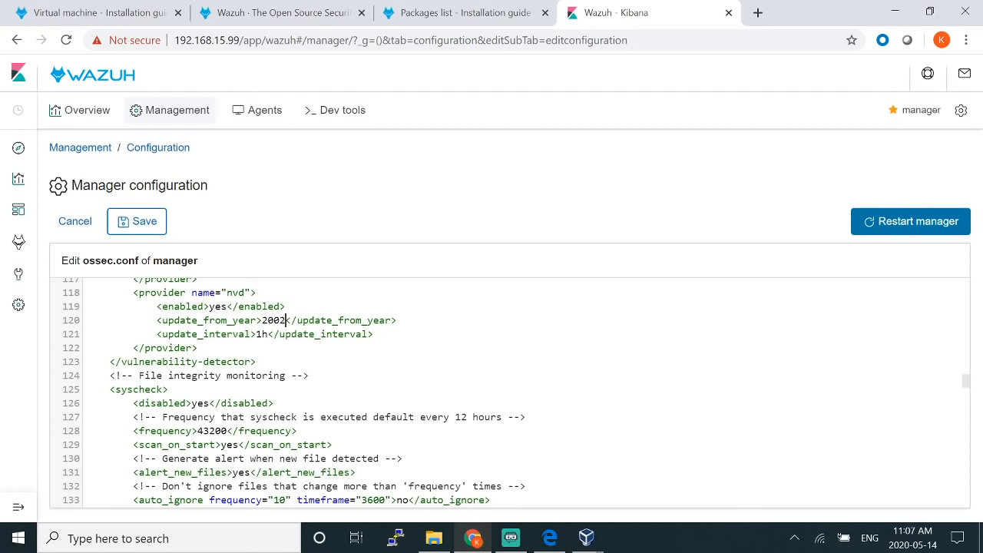
# Step: Set syscheck's disabled value to no on line 126, then scroll through the rest of ossec.conf
pyautogui.click(210, 403)
pyautogui.press('BackSpace')
pyautogui.press('BackSpace')
pyautogui.press('BackSpace')
pyautogui.write('no')
pyautogui.scroll(-2, 507, 391)
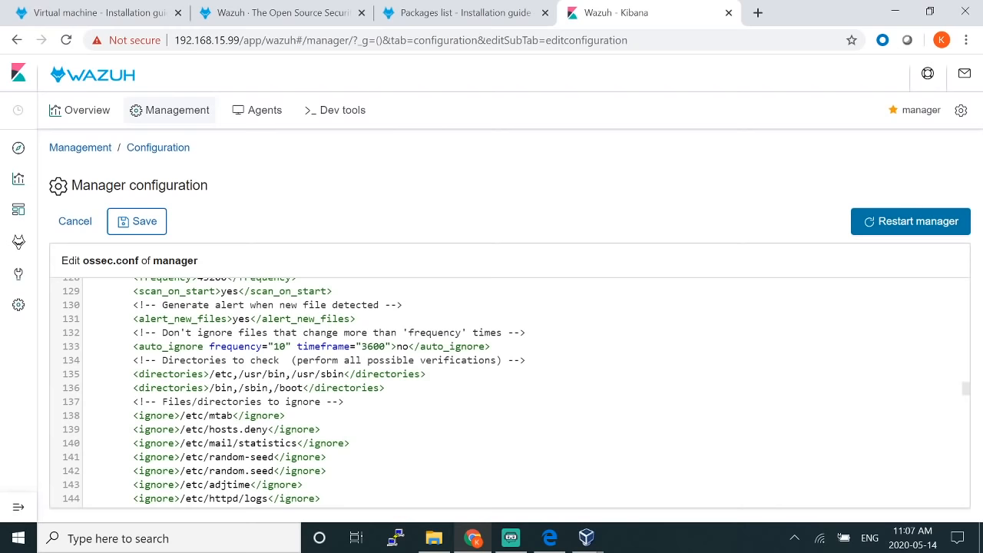
pyautogui.scroll(-1, 507, 392)
pyautogui.scroll(-5, 507, 392)
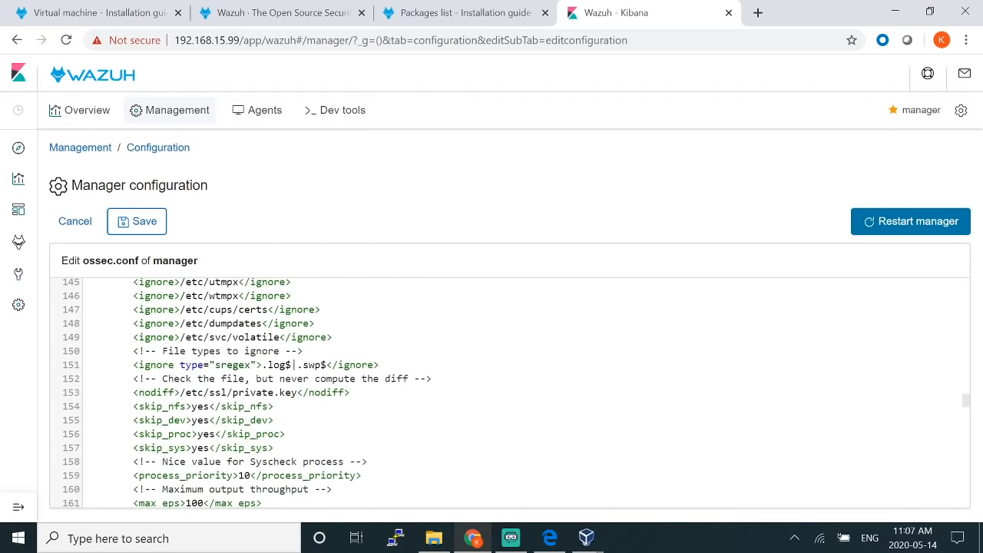
pyautogui.scroll(-1, 507, 392)
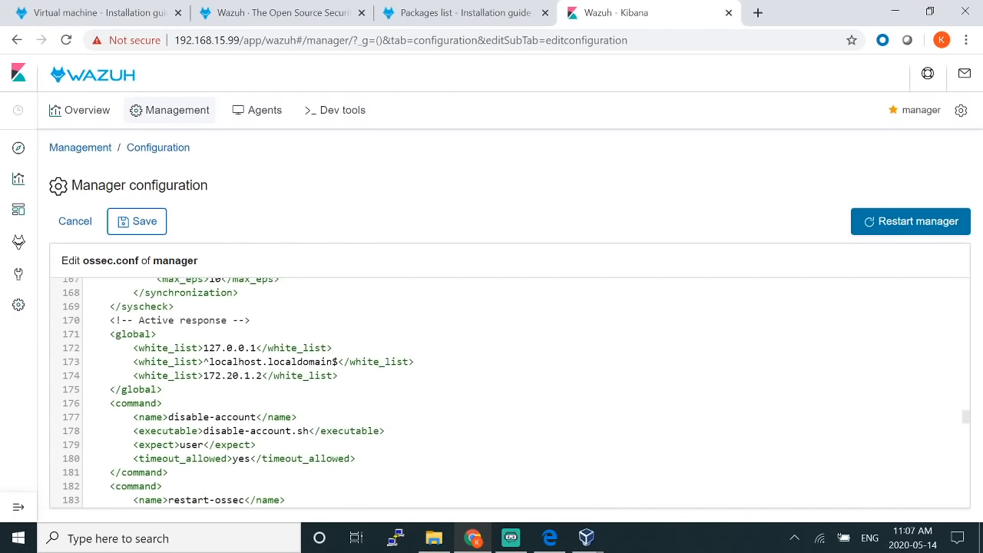
pyautogui.scroll(-7, 507, 392)
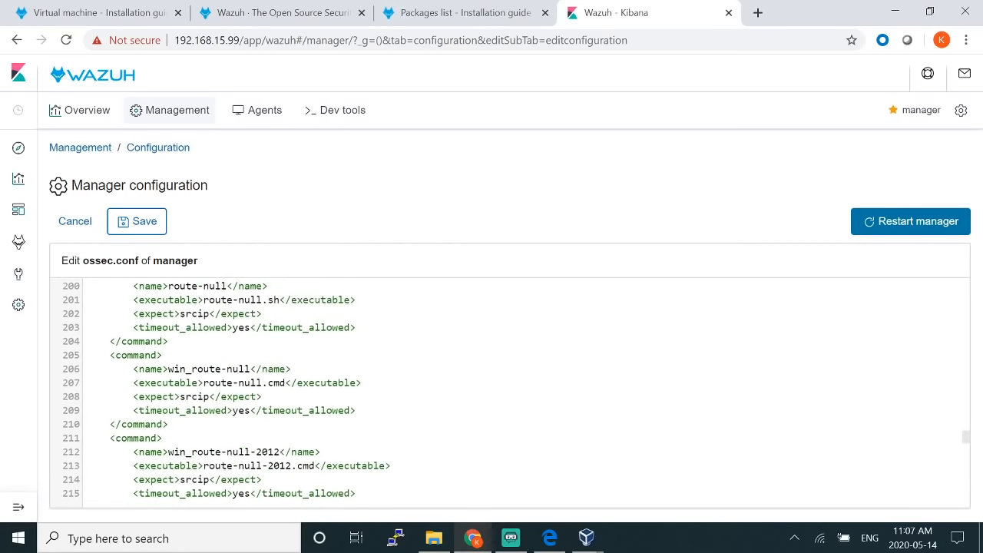
pyautogui.scroll(-1, 507, 392)
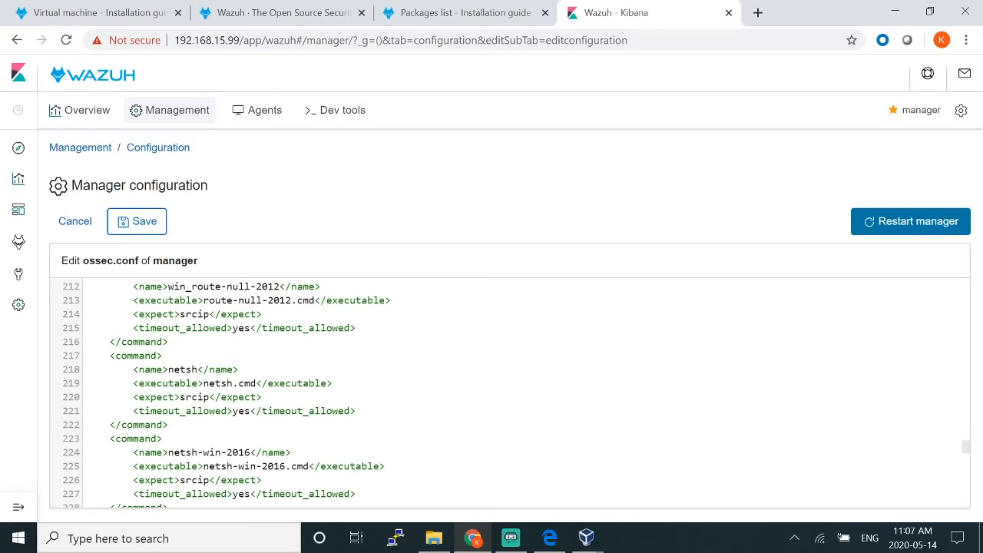
# Step: Save ossec.conf, then restart the manager and confirm, waiting for the restart notice to clear
pyautogui.click(139, 231)
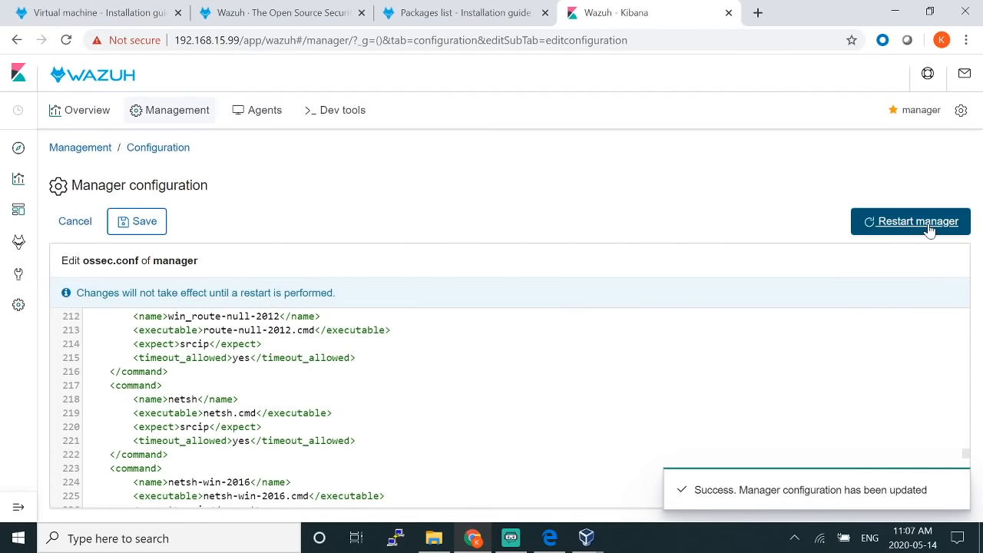
pyautogui.click(928, 227)
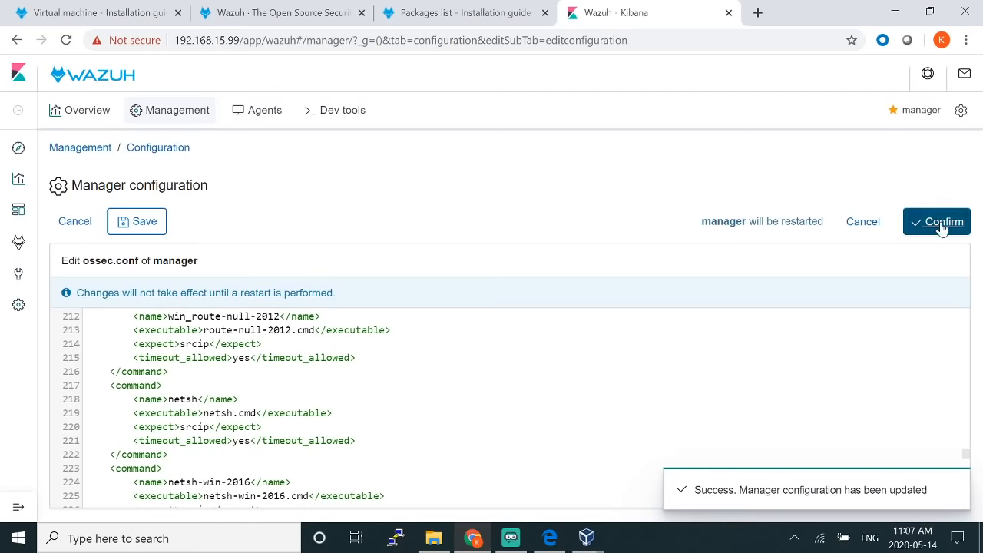
pyautogui.click(943, 222)
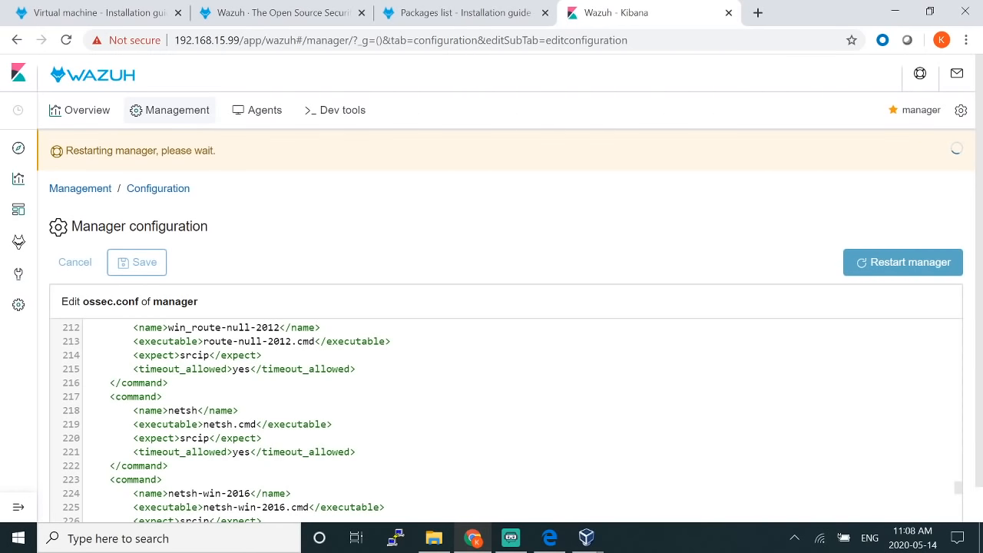
pyautogui.moveTo(59, 150); pyautogui.dragTo(227, 161)
pyautogui.click(377, 228)
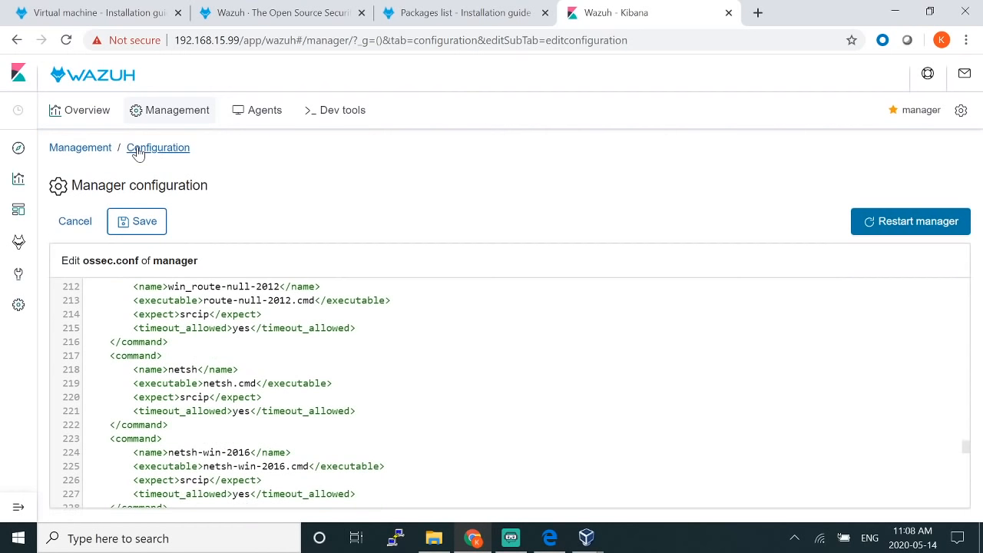
# Step: Open Global configuration from the Configuration overview
pyautogui.click(137, 150)
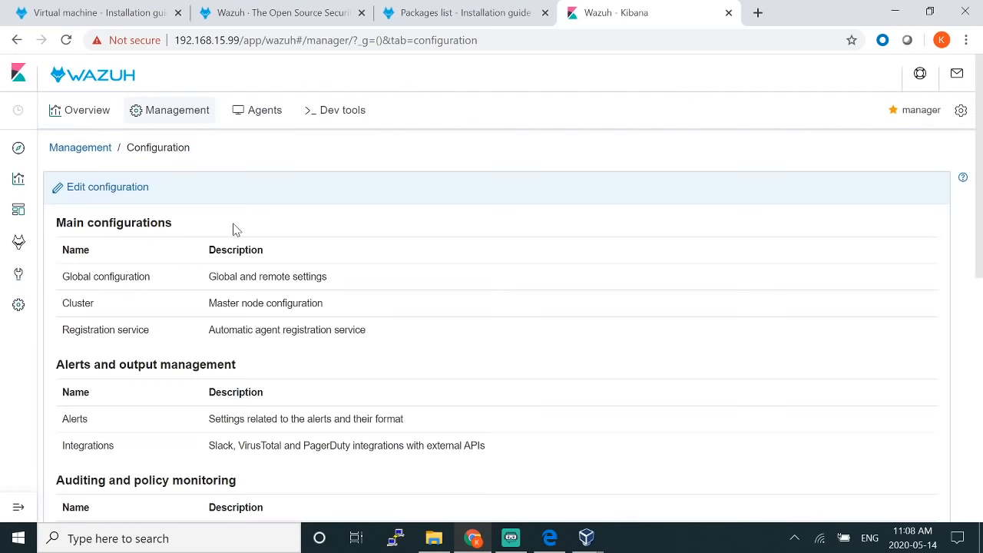
pyautogui.scroll(-2, 236, 230)
pyautogui.scroll(2, 235, 307)
pyautogui.scroll(-3, 179, 308)
pyautogui.scroll(2, 183, 278)
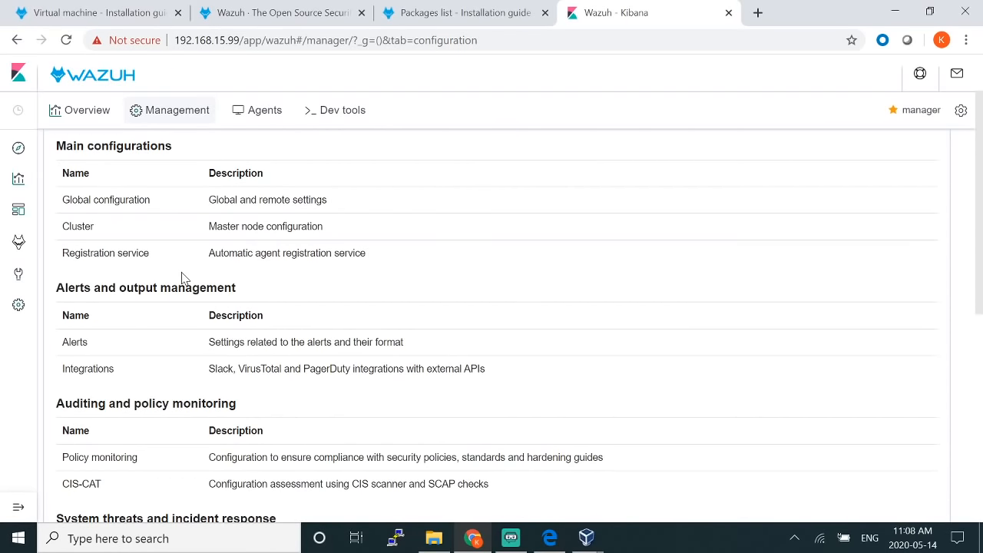
pyautogui.click(196, 202)
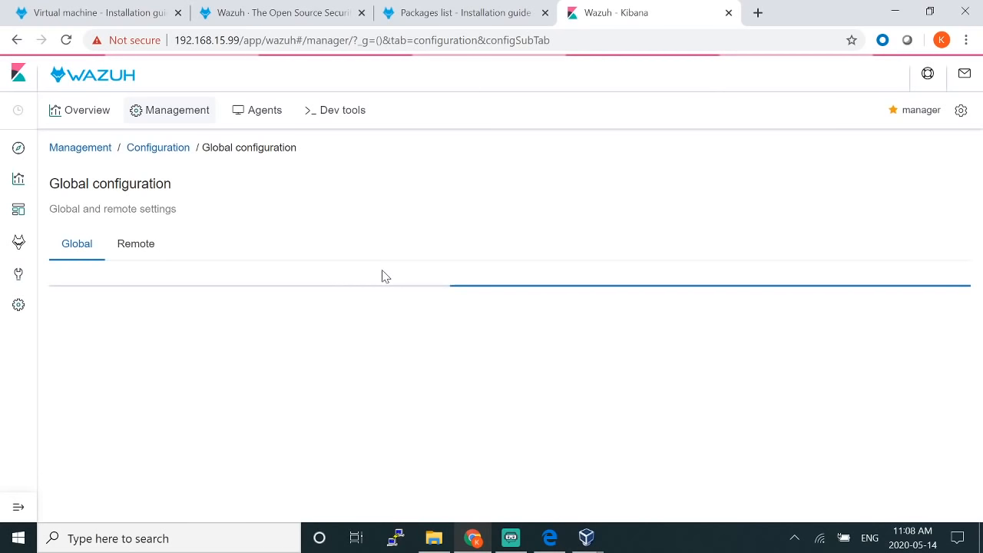
# Step: Review the global alert and logging main settings, then return to the Configuration overview
pyautogui.scroll(-2, 439, 296)
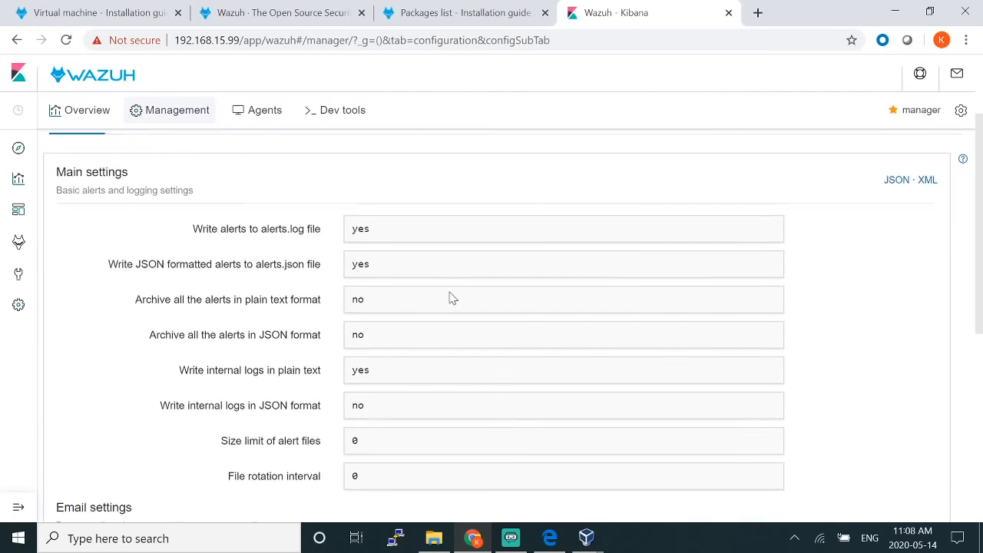
pyautogui.moveTo(266, 202); pyautogui.dragTo(396, 200)
pyautogui.click(397, 200)
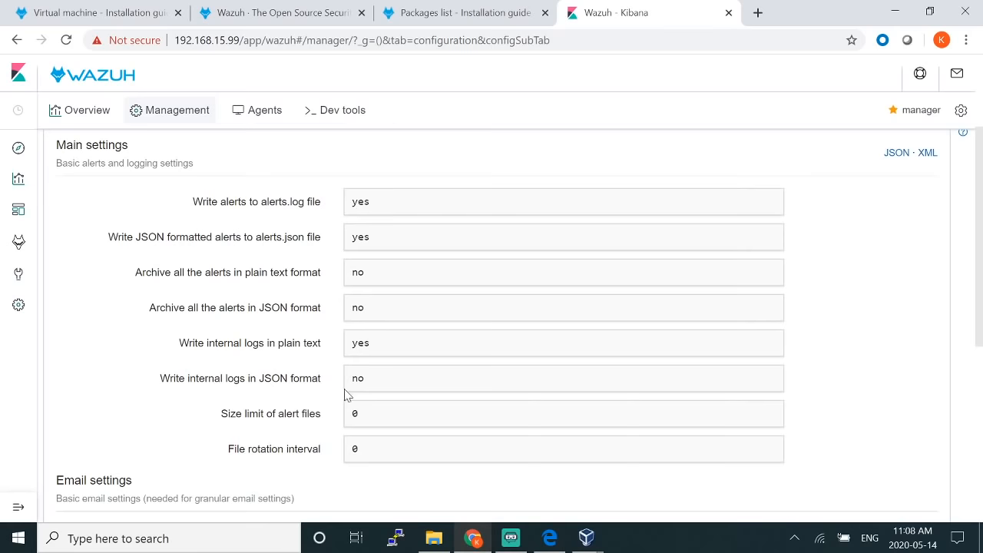
pyautogui.scroll(-5, 390, 395)
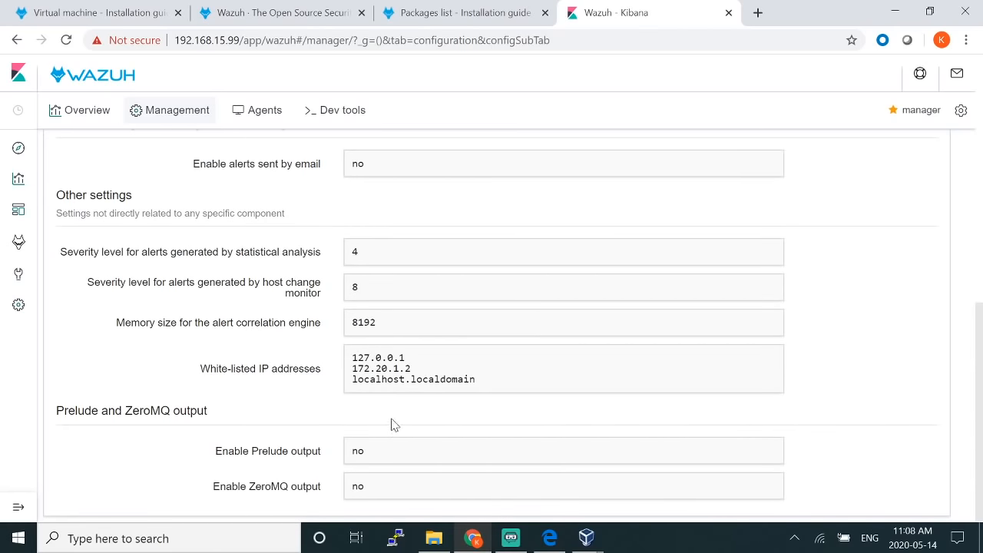
pyautogui.scroll(10, 391, 384)
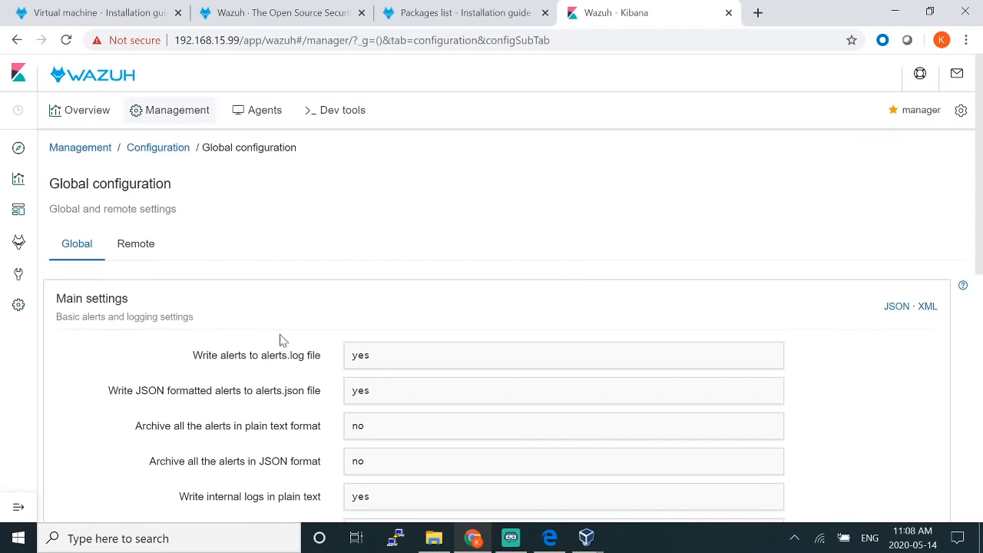
pyautogui.click(155, 156)
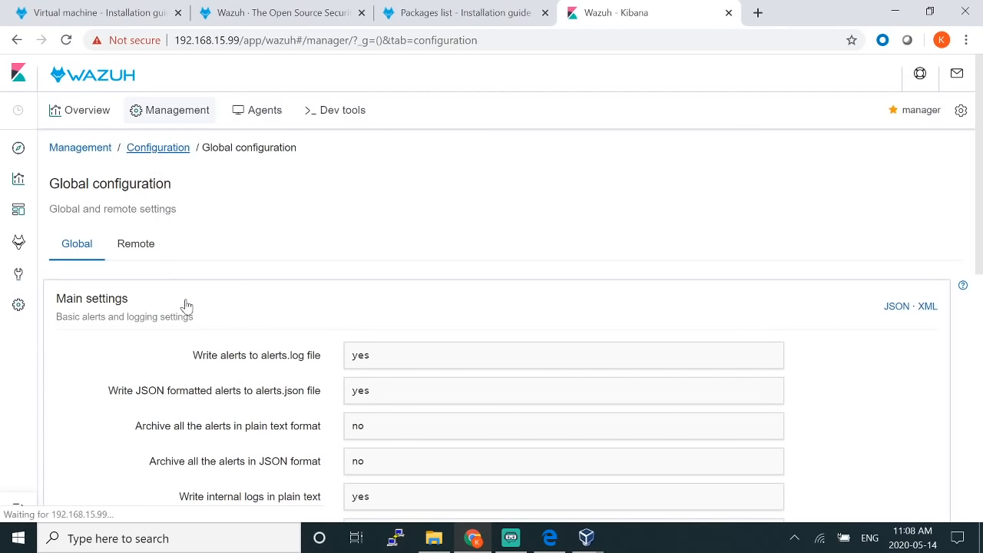
pyautogui.scroll(-5, 192, 323)
# Step: Review the vulnerability detector providers (redhat from 2010, nvd from 2002, every 3600), then return to Configuration
pyautogui.click(147, 346)
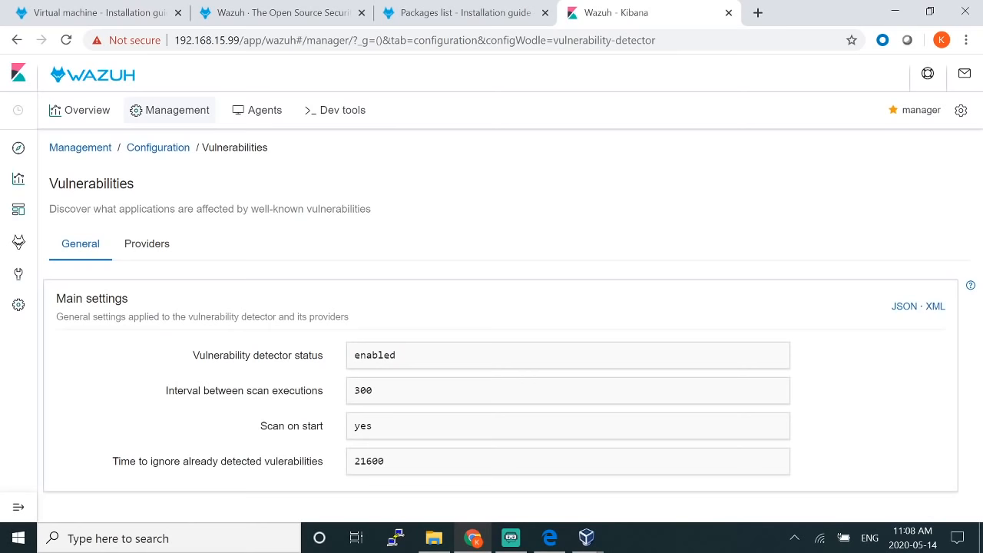
pyautogui.moveTo(274, 355); pyautogui.dragTo(346, 368)
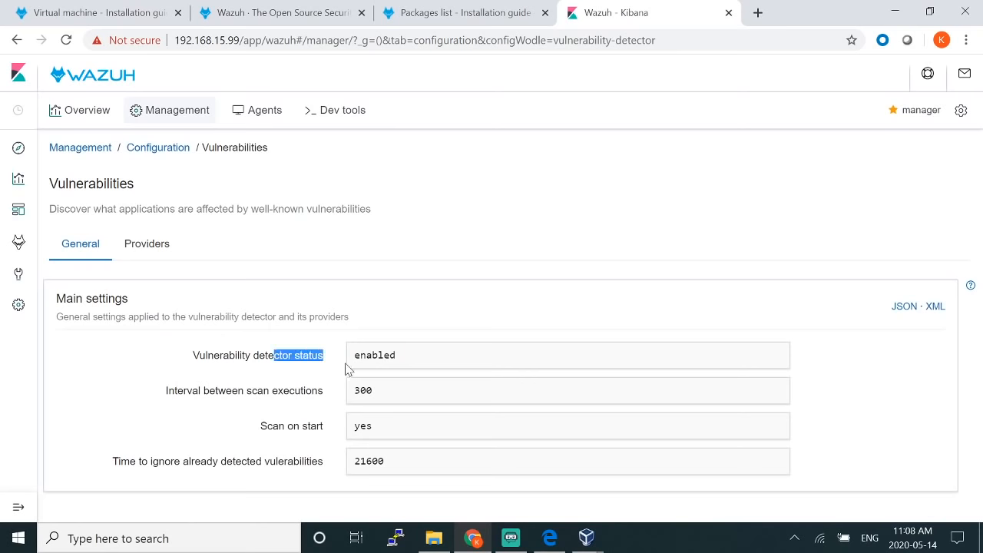
pyautogui.click(147, 243)
pyautogui.scroll(-2, 189, 301)
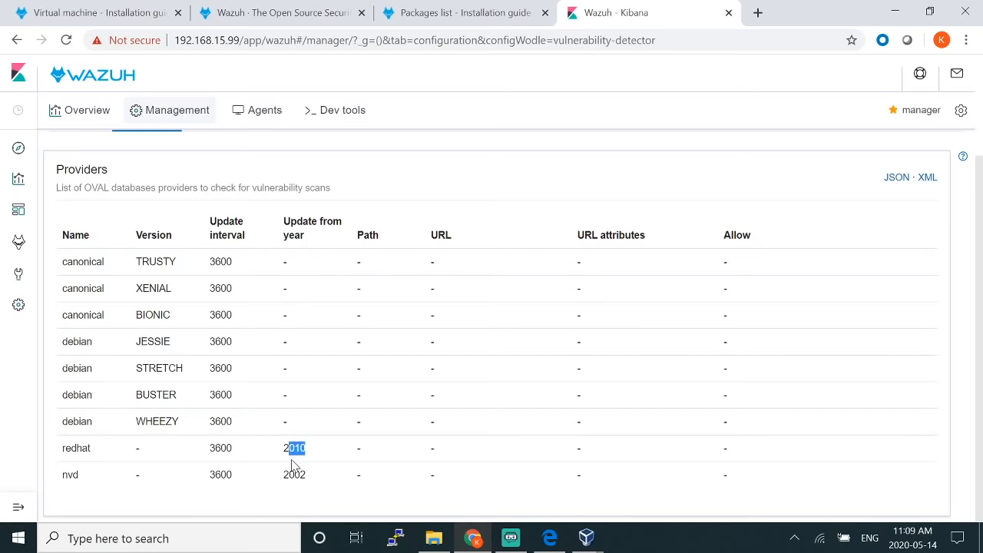
pyautogui.moveTo(306, 476); pyautogui.dragTo(294, 476)
pyautogui.scroll(2, 253, 299)
pyautogui.click(81, 244)
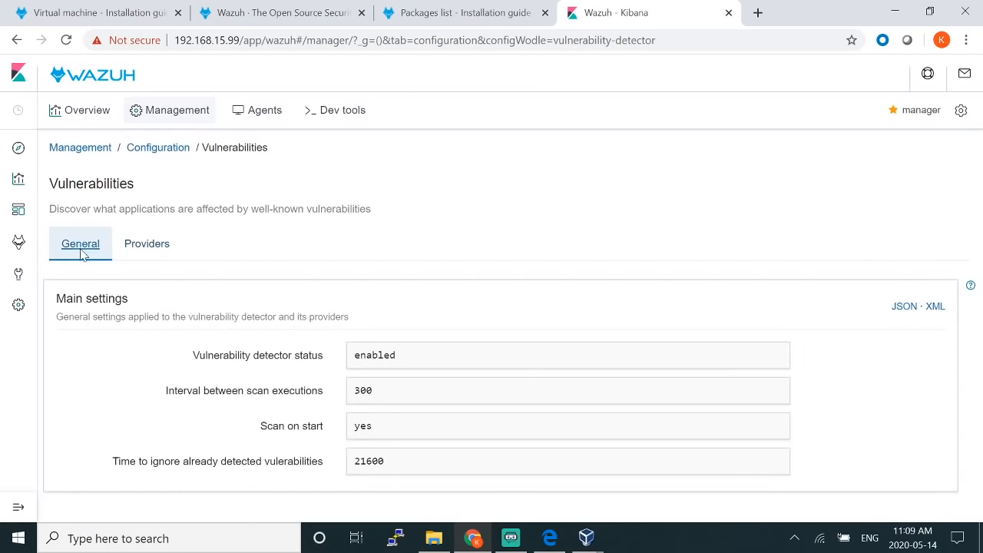
pyautogui.click(179, 148)
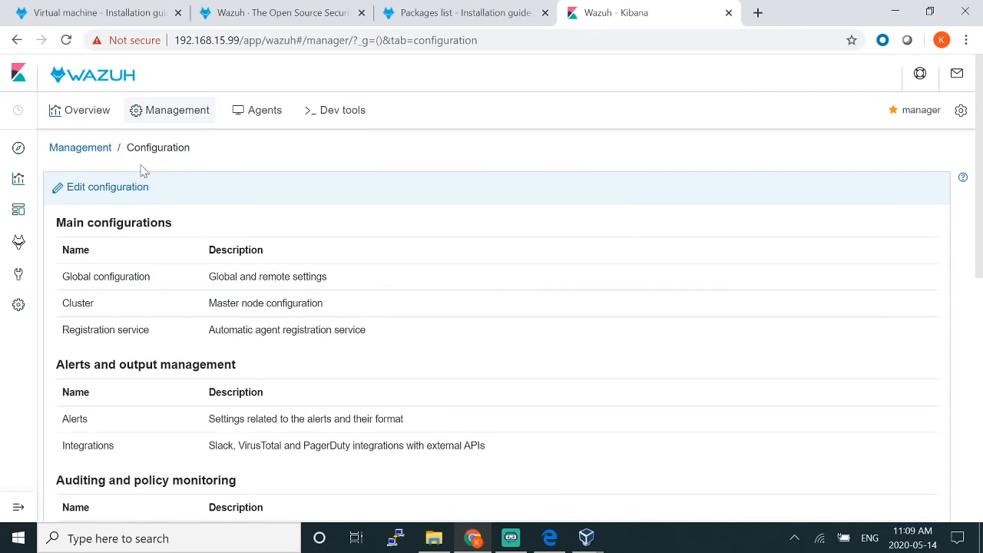
# Step: View the manager Status page (daemon states, zero agents, v3.12.3), then open the manager Logs
pyautogui.click(94, 149)
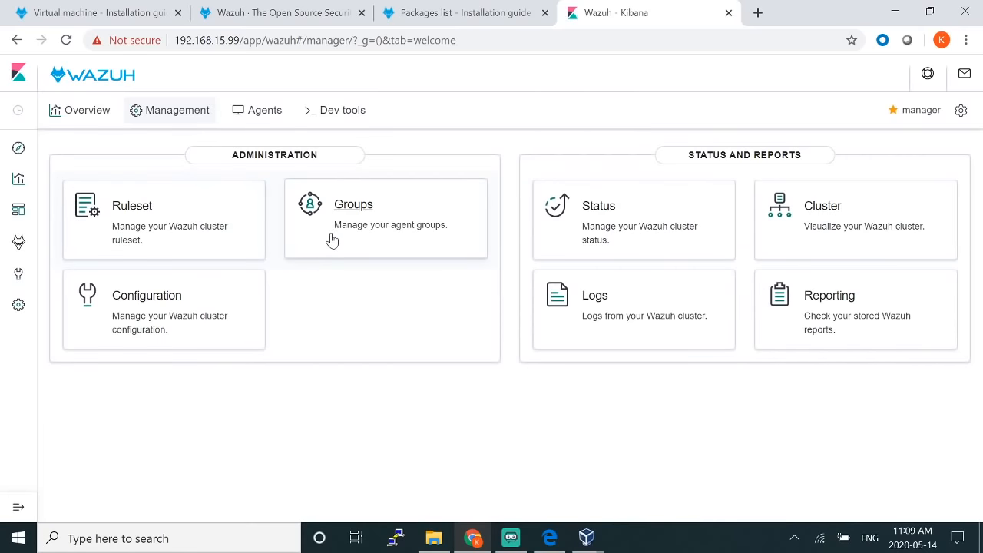
pyautogui.click(599, 205)
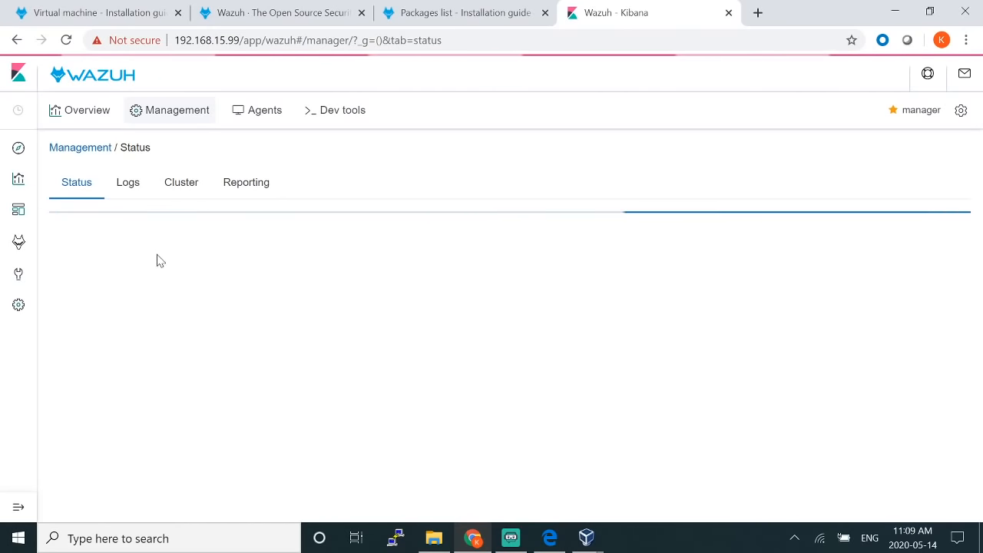
pyautogui.scroll(-1, 125, 302)
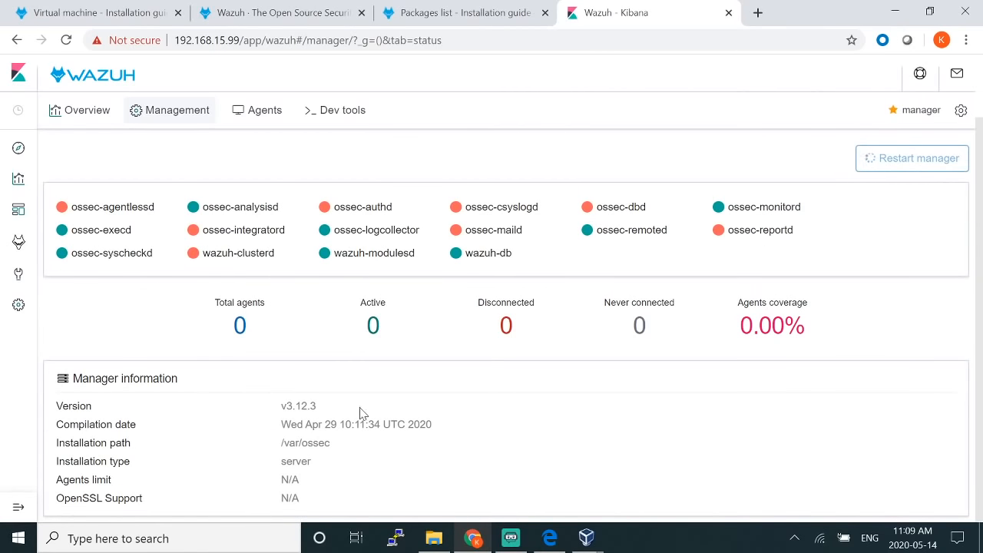
pyautogui.scroll(1, 161, 311)
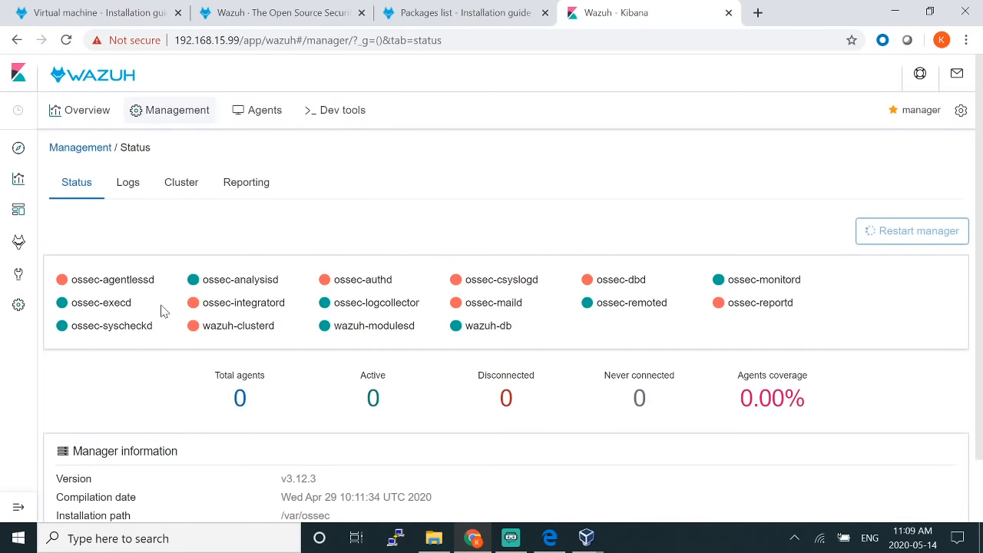
pyautogui.scroll(-1, 161, 311)
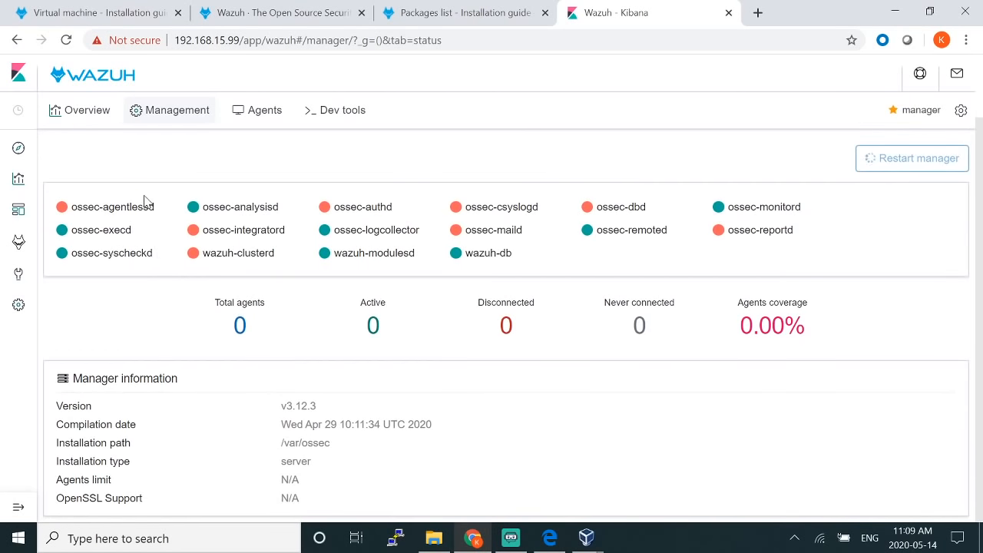
pyautogui.scroll(1, 146, 199)
pyautogui.click(124, 193)
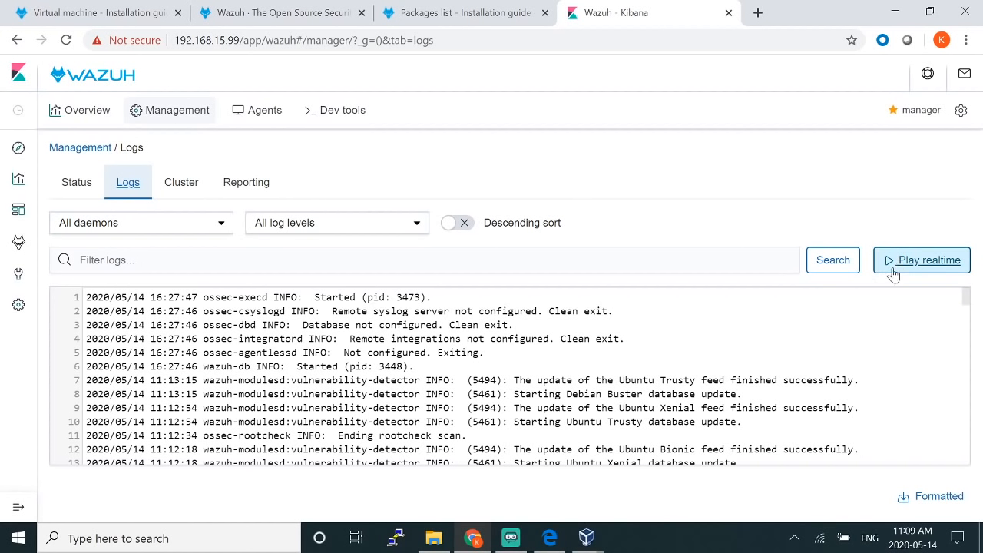
# Step: Read the log lines about Ubuntu Trusty feed updates finishing successfully, then open the Cluster view
pyautogui.moveTo(509, 380)
pyautogui.mouseDown()
pyautogui.moveTo(854, 380)
pyautogui.moveTo(526, 381)
pyautogui.mouseUp()
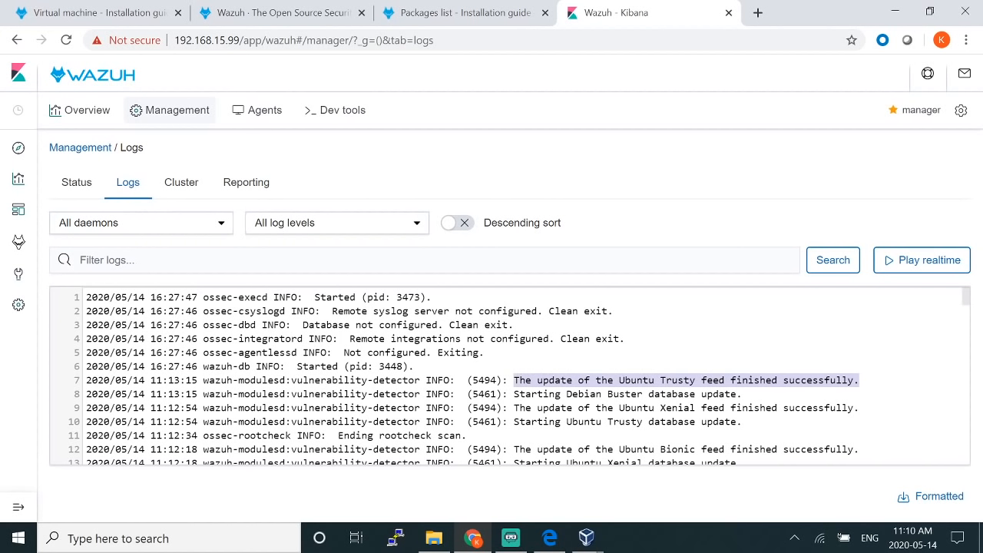
pyautogui.moveTo(724, 380); pyautogui.dragTo(842, 380)
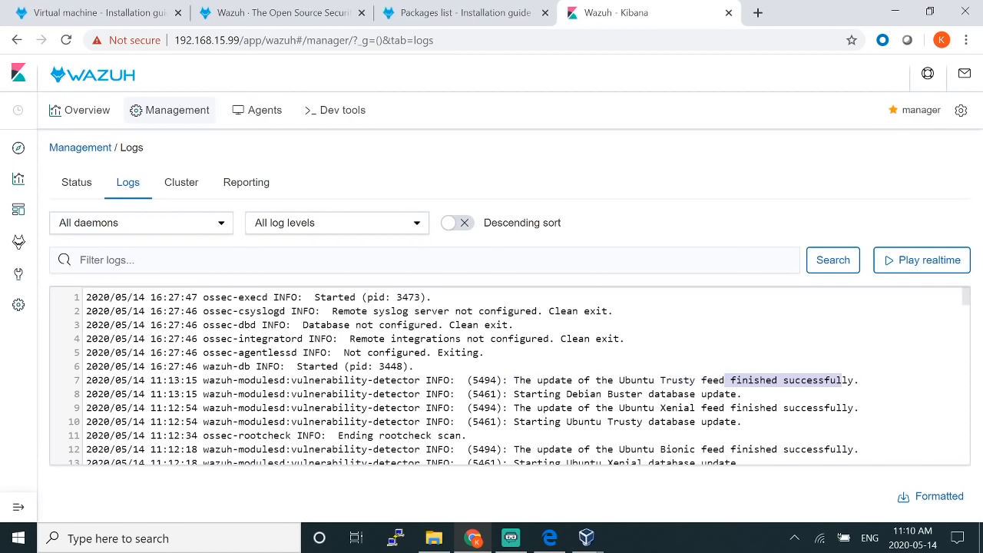
pyautogui.moveTo(655, 380); pyautogui.dragTo(684, 380)
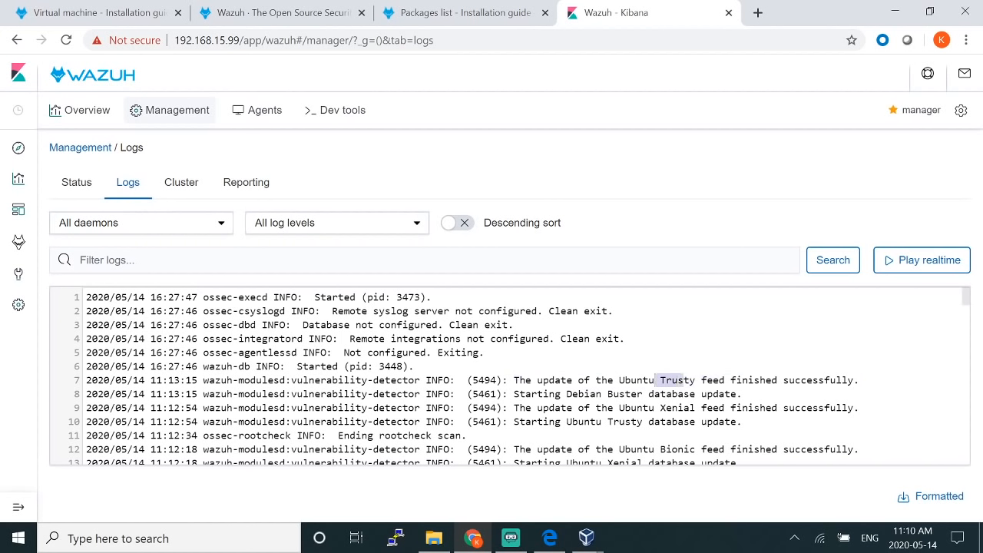
pyautogui.moveTo(759, 380); pyautogui.dragTo(854, 380)
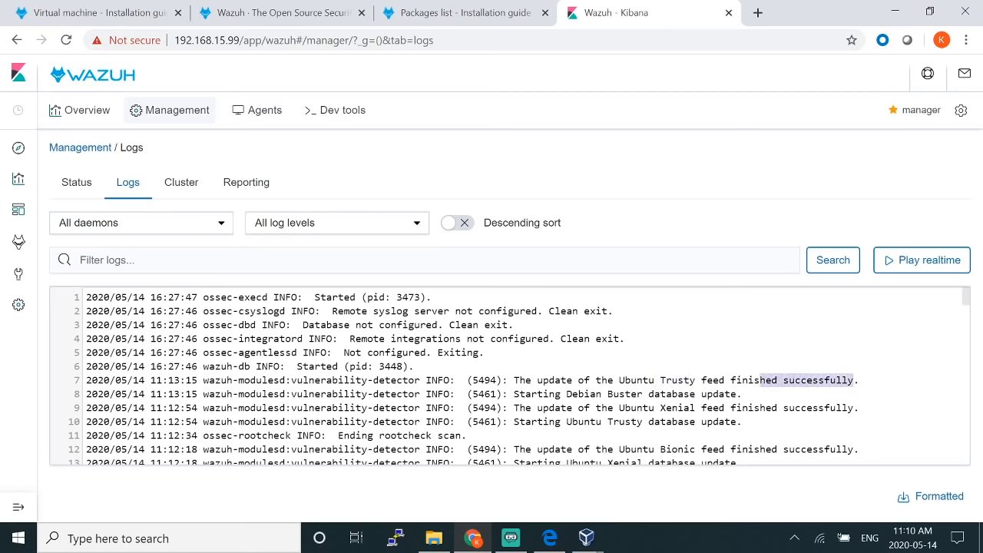
pyautogui.scroll(-2, 507, 376)
pyautogui.scroll(2, 507, 377)
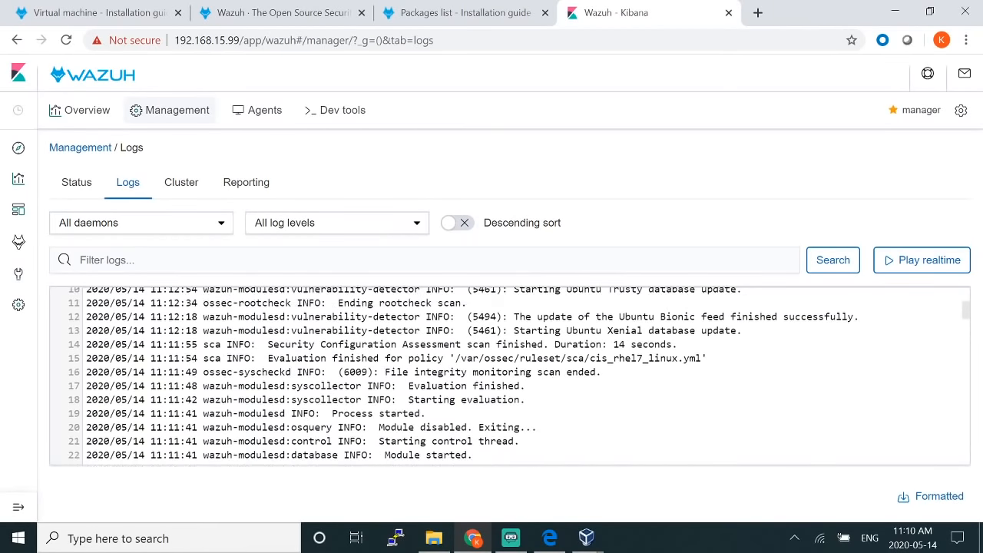
pyautogui.click(182, 186)
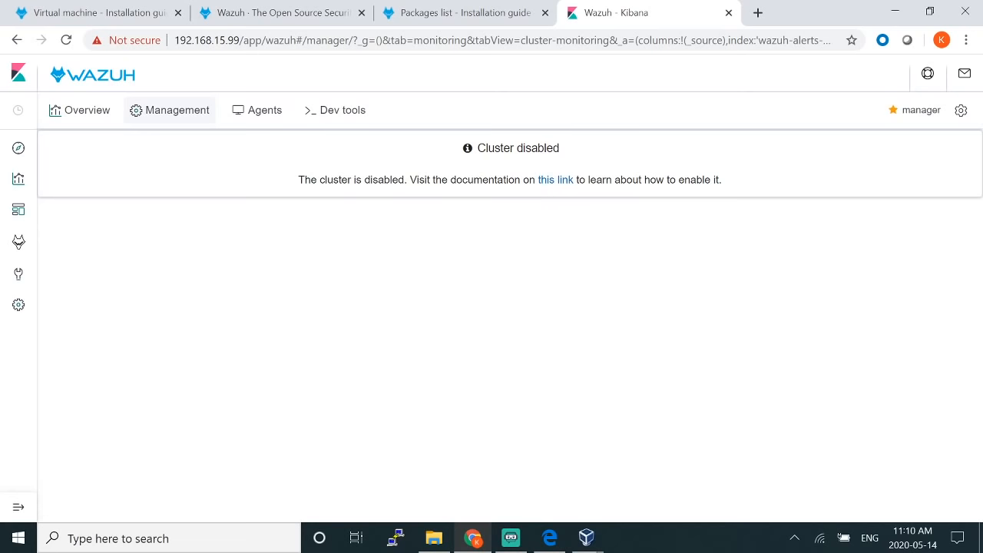
# Step: Go to Management and open Reporting, whose reports table shows No items found
pyautogui.click(192, 115)
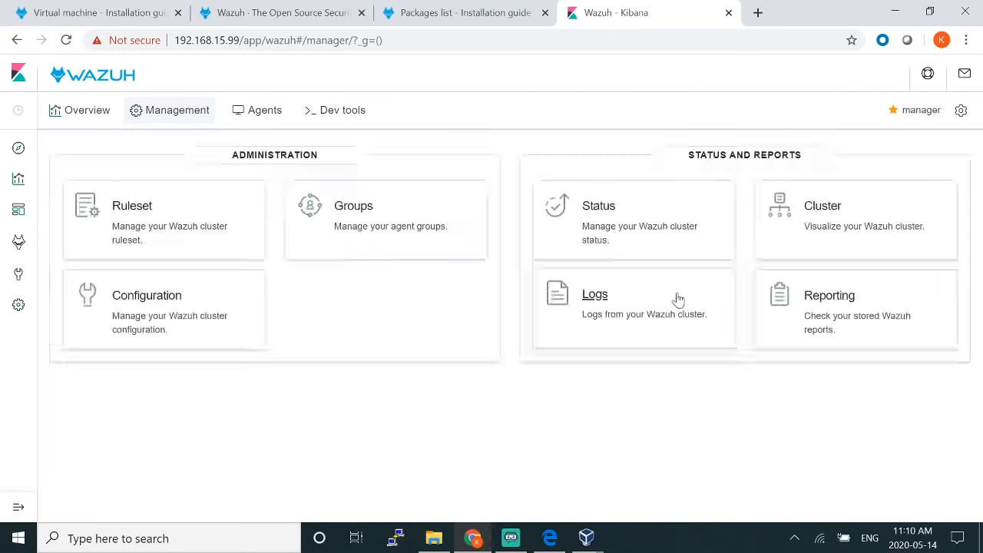
pyautogui.click(820, 313)
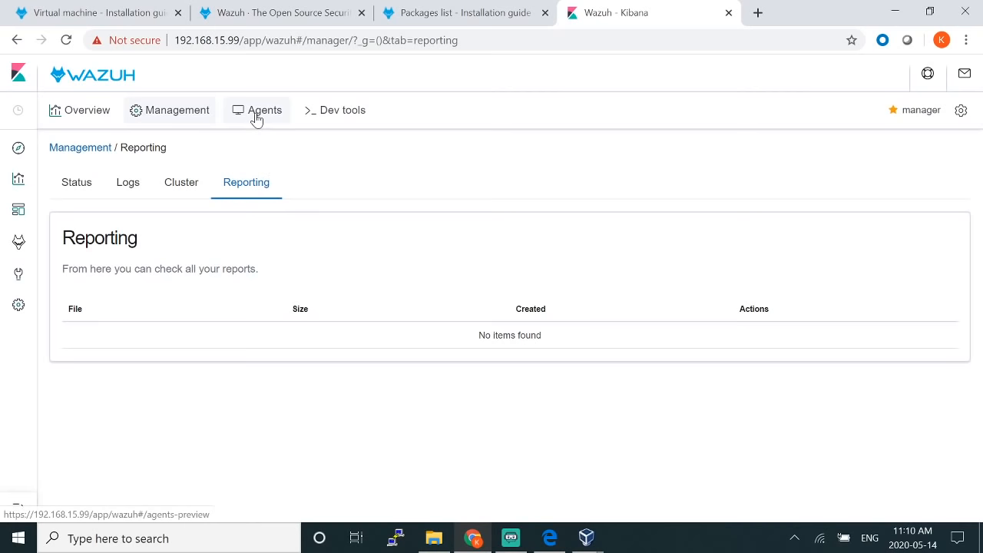
# Step: Show the Windows install command for a new agent, then switch to the documentation Packages list
pyautogui.click(257, 116)
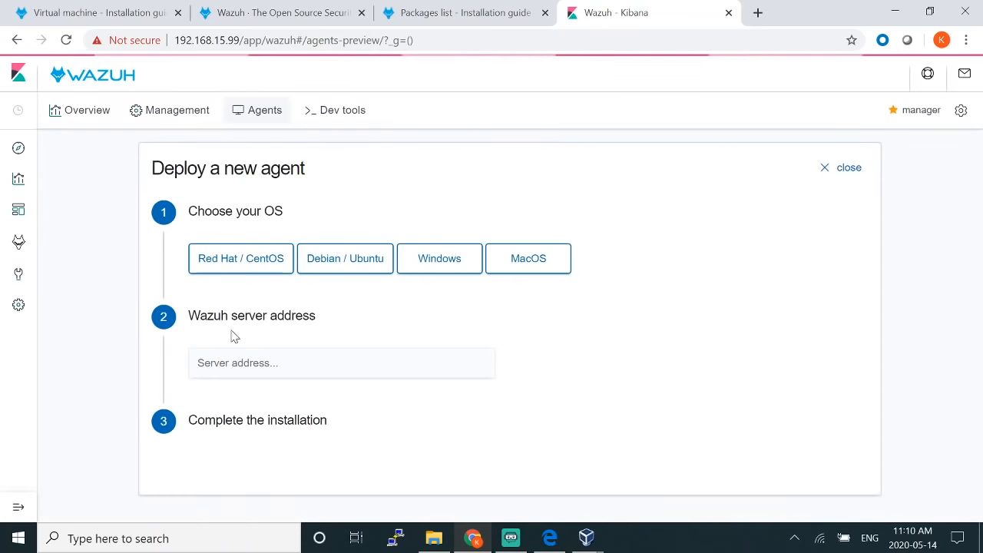
pyautogui.click(428, 268)
pyautogui.scroll(-2, 423, 267)
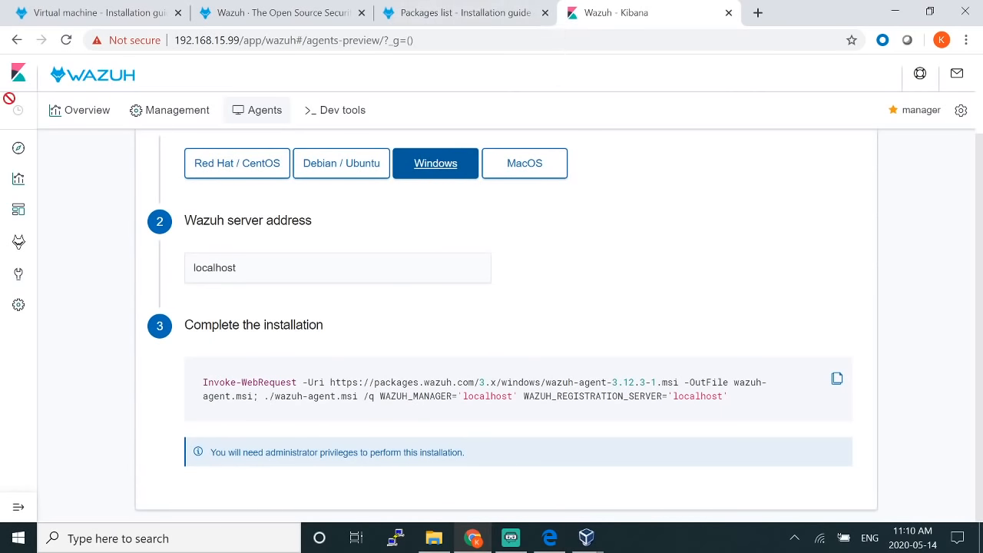
pyautogui.click(430, 9)
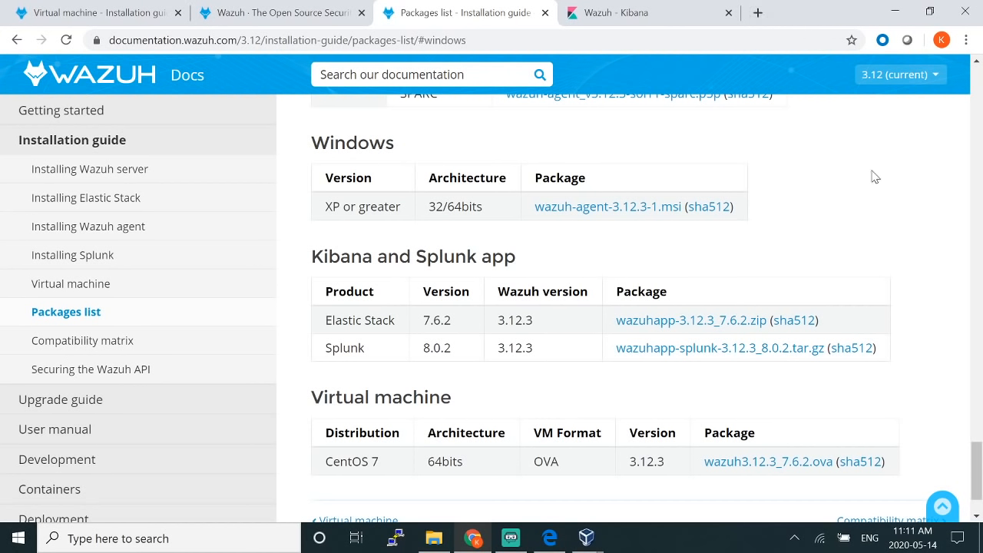
# Step: Download wazuh-agent-3.12.3-1.msi from the Windows packages section and open the installer
pyautogui.click(919, 77)
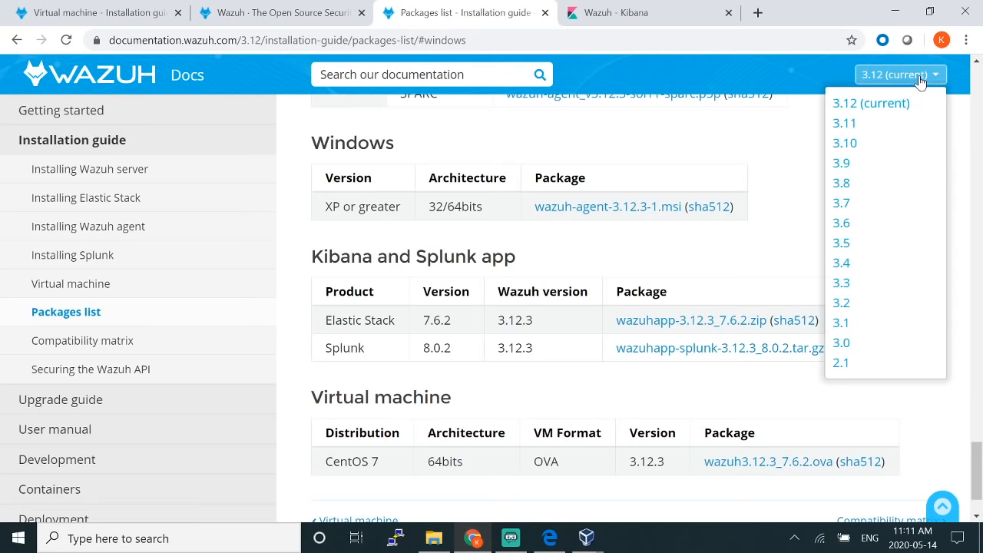
pyautogui.click(813, 165)
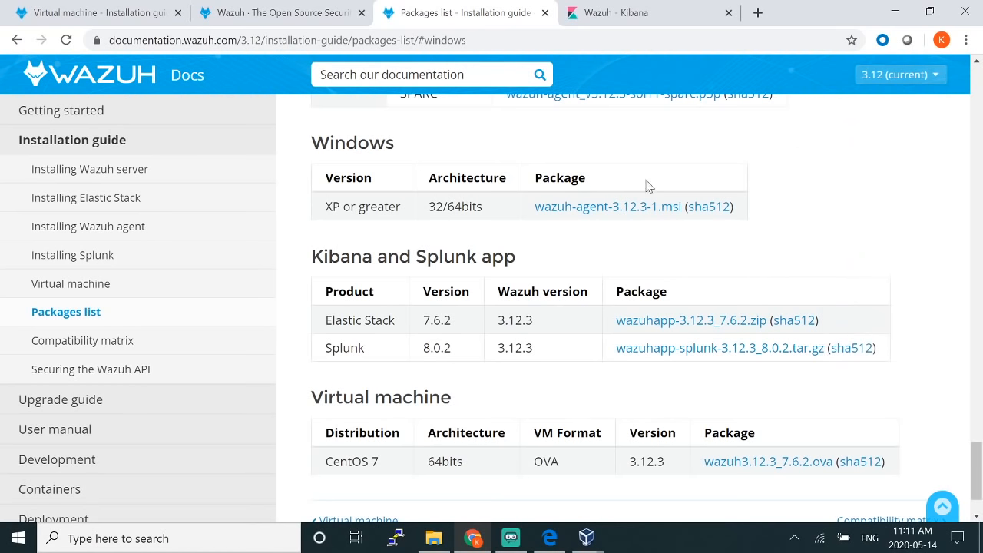
pyautogui.scroll(-1, 542, 271)
pyautogui.scroll(1, 528, 270)
pyautogui.moveTo(345, 143); pyautogui.dragTo(395, 143)
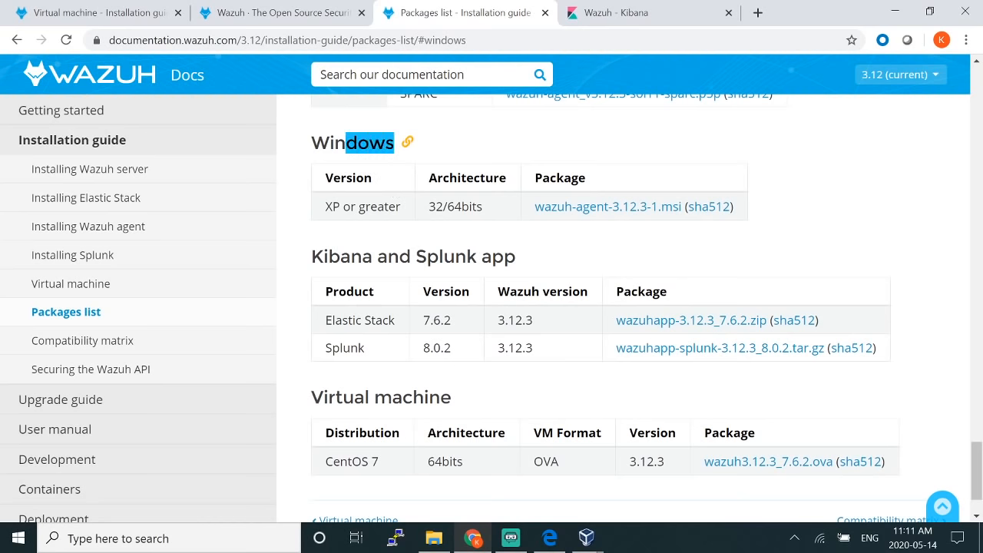
pyautogui.click(589, 215)
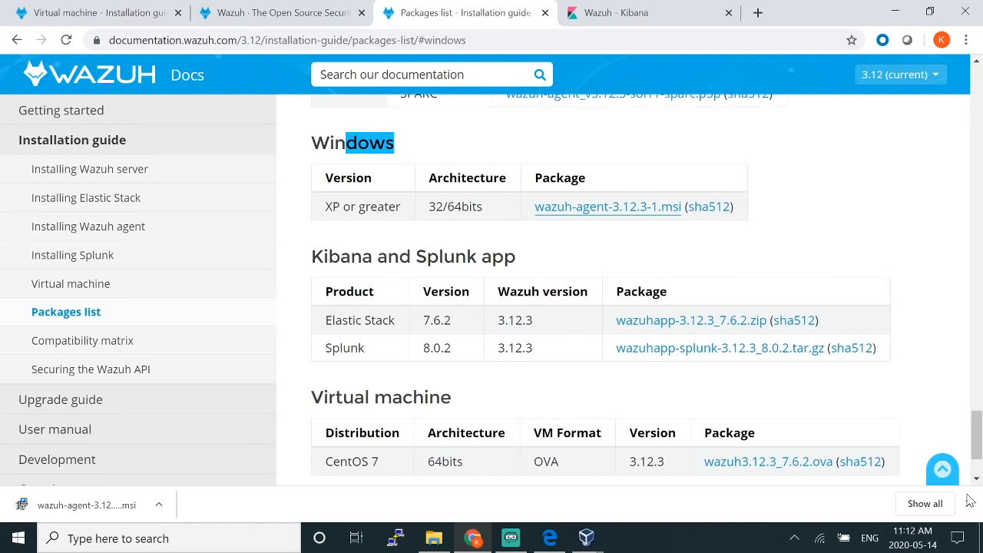
pyautogui.click(99, 502)
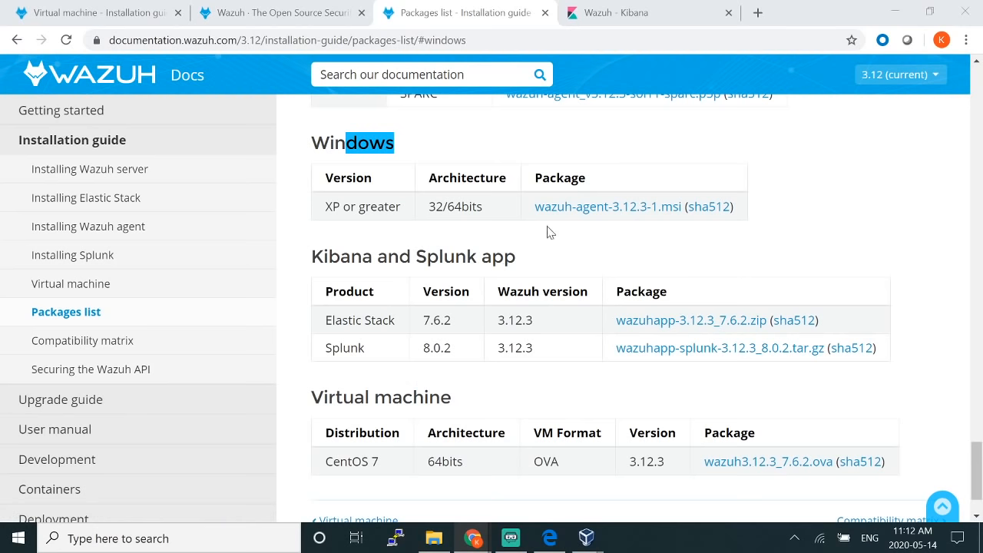
# Step: Install the Wazuh agent, accepting the license and launching the configuration interface when finished
pyautogui.click(604, 201)
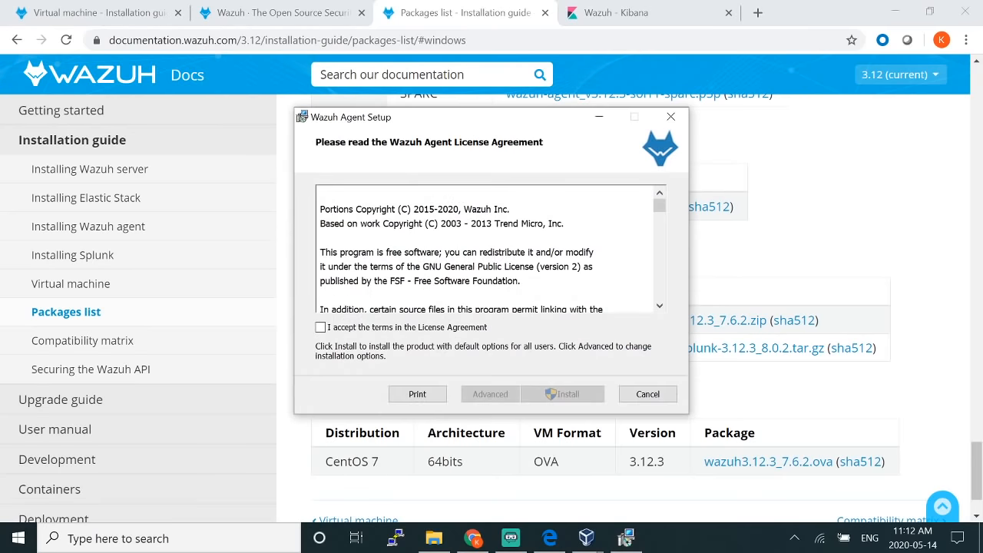
pyautogui.click(394, 330)
pyautogui.click(564, 394)
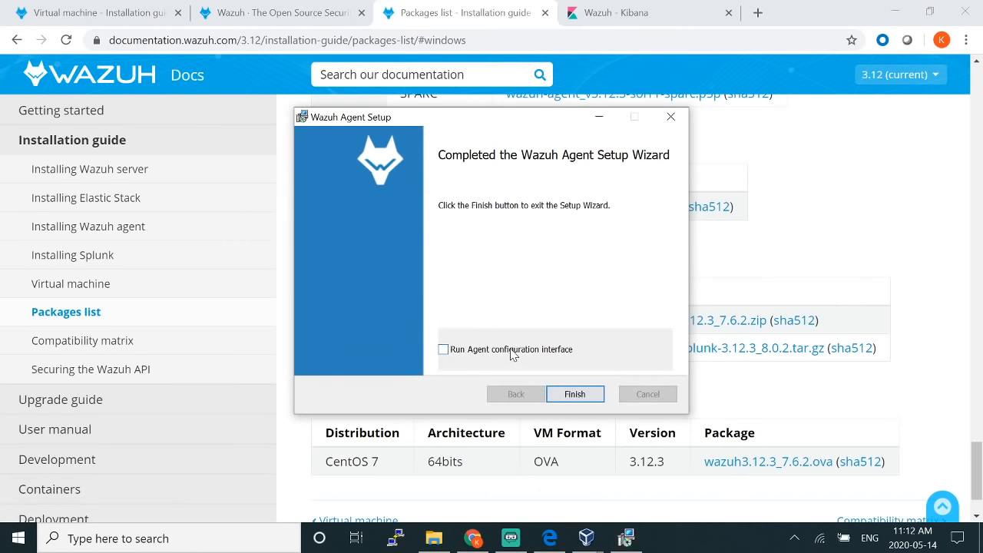
pyautogui.click(513, 352)
pyautogui.click(586, 391)
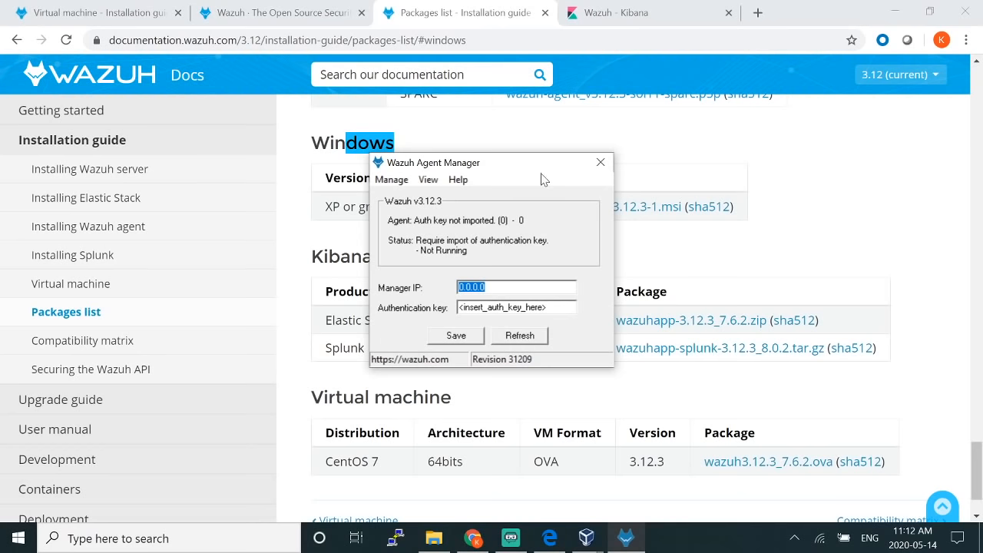
# Step: Enter 192.168.10.99 as the Manager IP and select the authentication key placeholder
pyautogui.moveTo(553, 167); pyautogui.dragTo(635, 175)
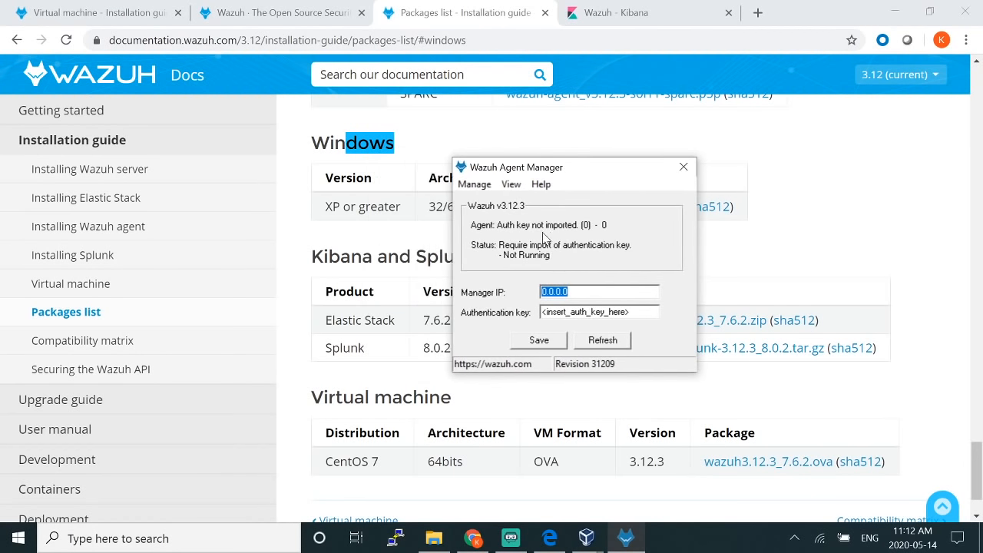
pyautogui.write('192.168.1.')
pyautogui.press('BackSpace')
pyautogui.press('BackSpace')
pyautogui.write('10.99')
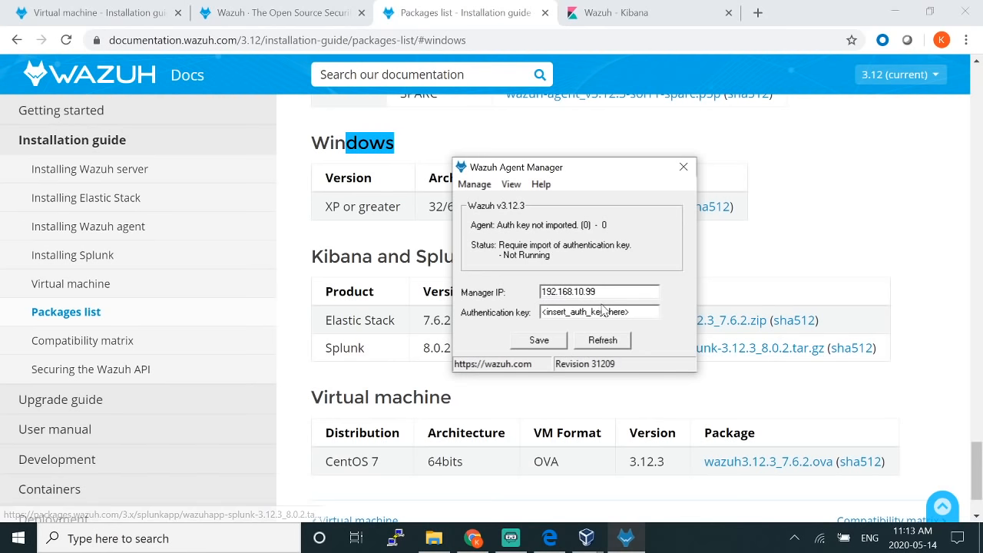
pyautogui.moveTo(630, 312); pyautogui.dragTo(528, 327)
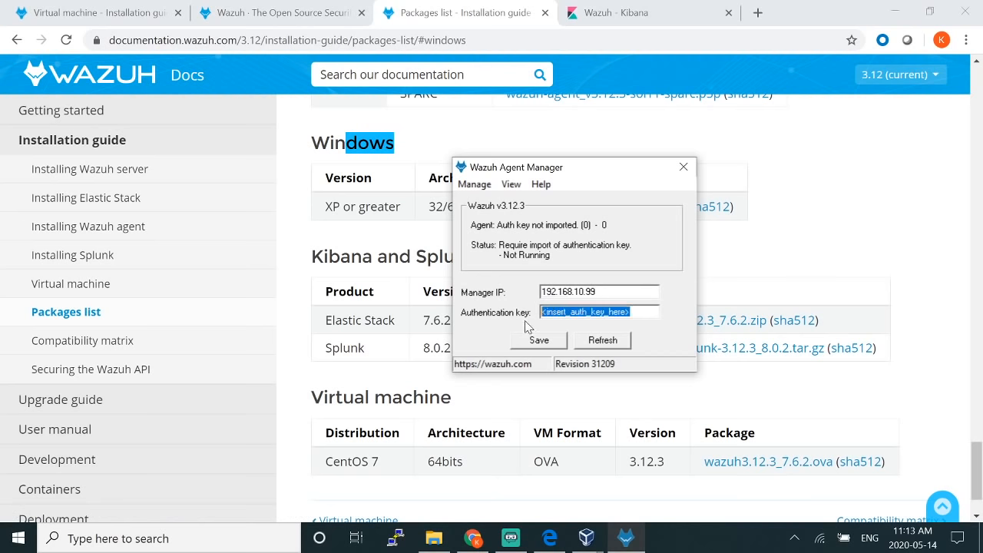
pyautogui.click(396, 540)
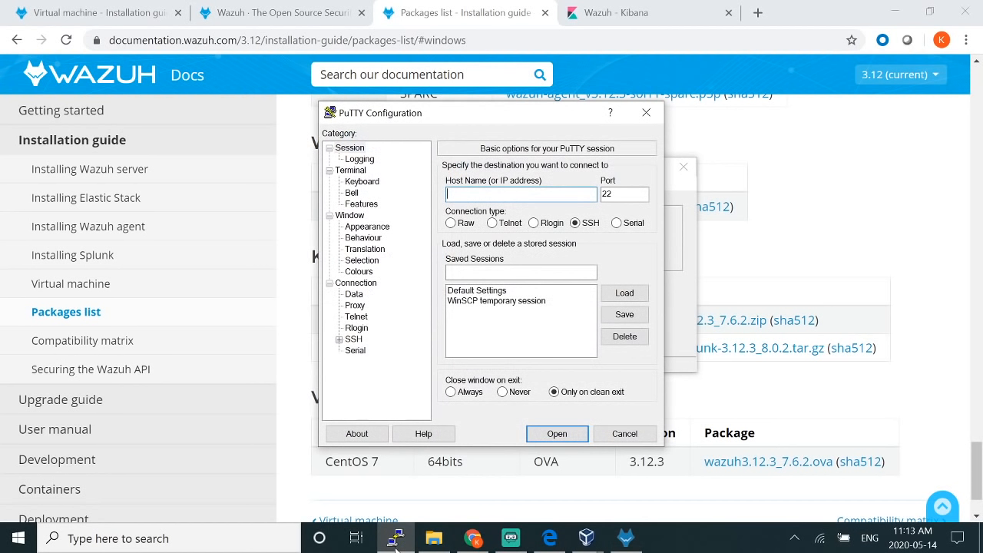
pyautogui.write('root@192.168.10.')
pyautogui.press('BackSpace')
pyautogui.press('BackSpace')
pyautogui.write('10.99')
pyautogui.press('Return')
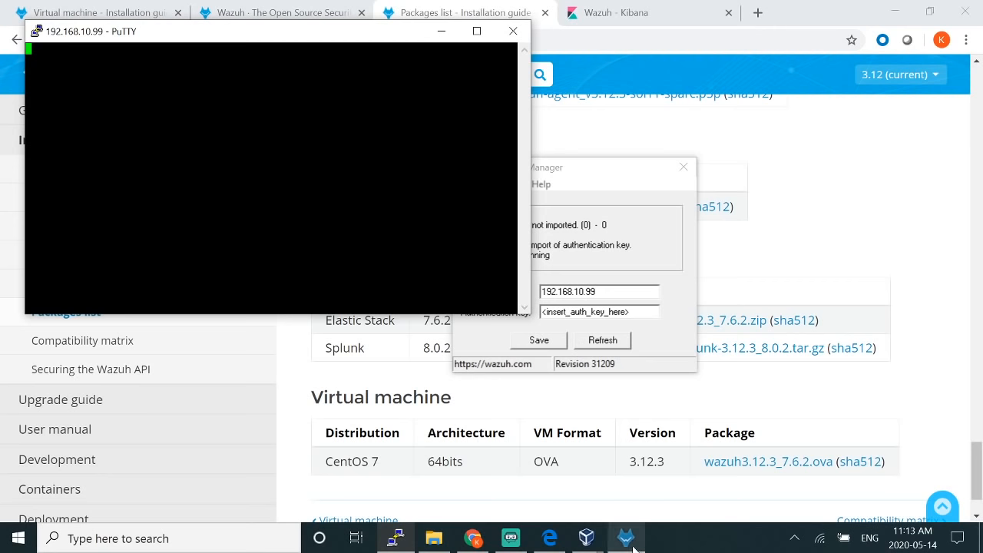
# Step: Dismiss the connection timed-out error and close the failed PuTTY session
pyautogui.moveTo(603, 547)
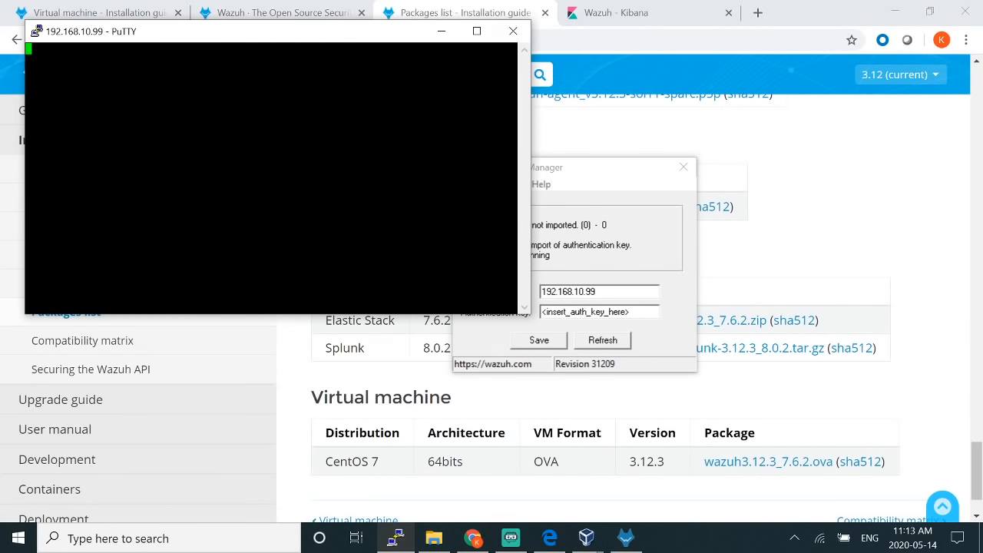
pyautogui.moveTo(355, 48); pyautogui.dragTo(439, 143)
pyautogui.click(599, 11)
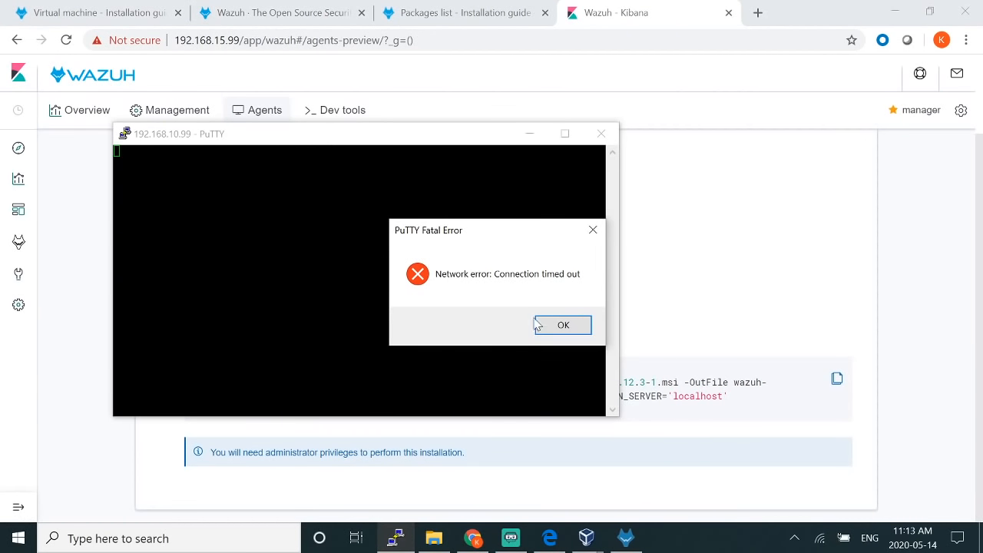
pyautogui.click(563, 325)
pyautogui.click(600, 135)
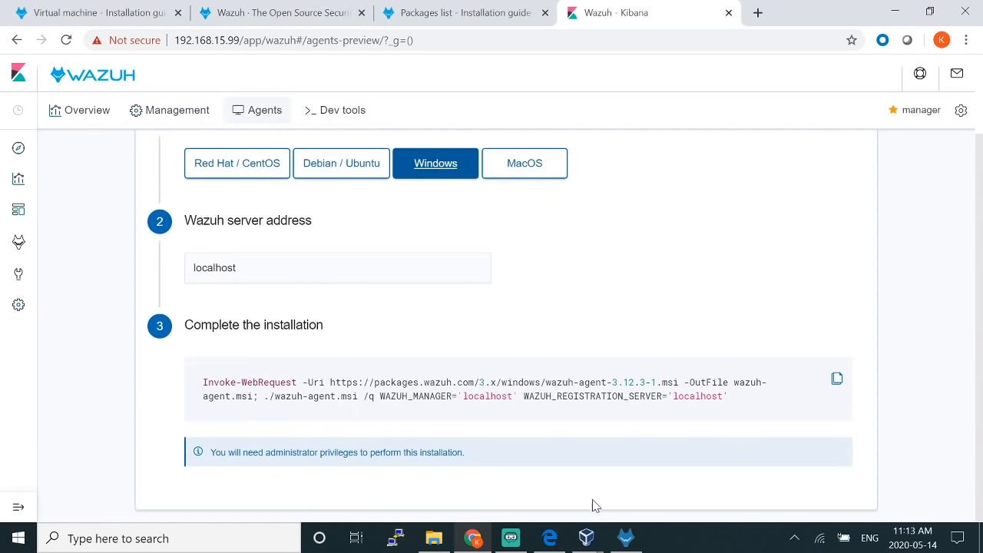
# Step: Connect with PuTTY as root to 192.168.15.99, accept the host key, and enter the root password
pyautogui.click(395, 538)
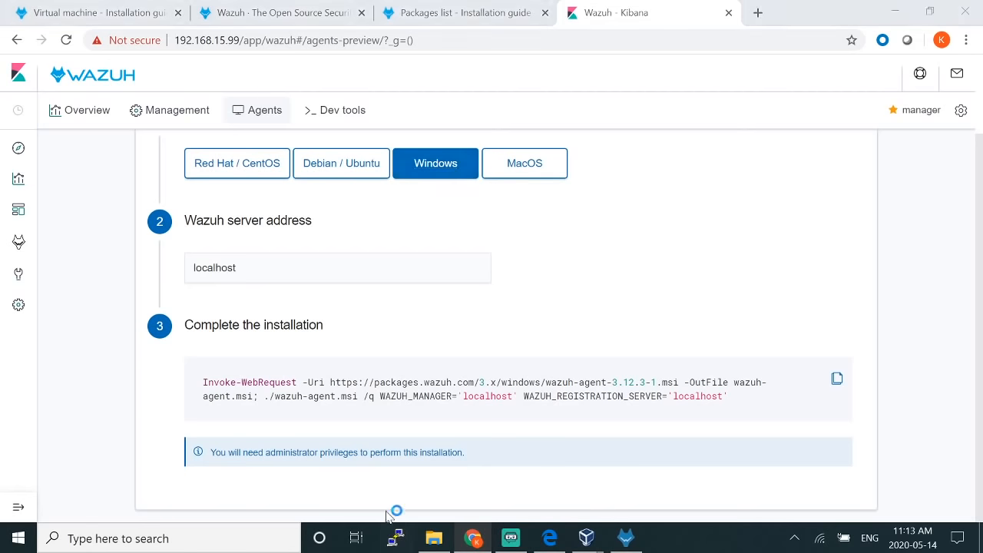
pyautogui.write('root')
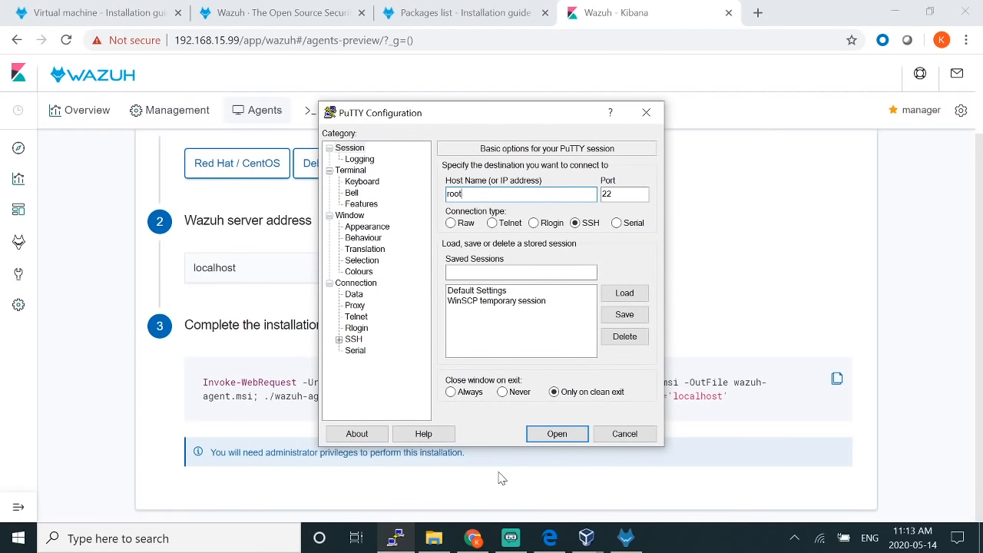
pyautogui.write('@192.168.15.99')
pyautogui.press('Return')
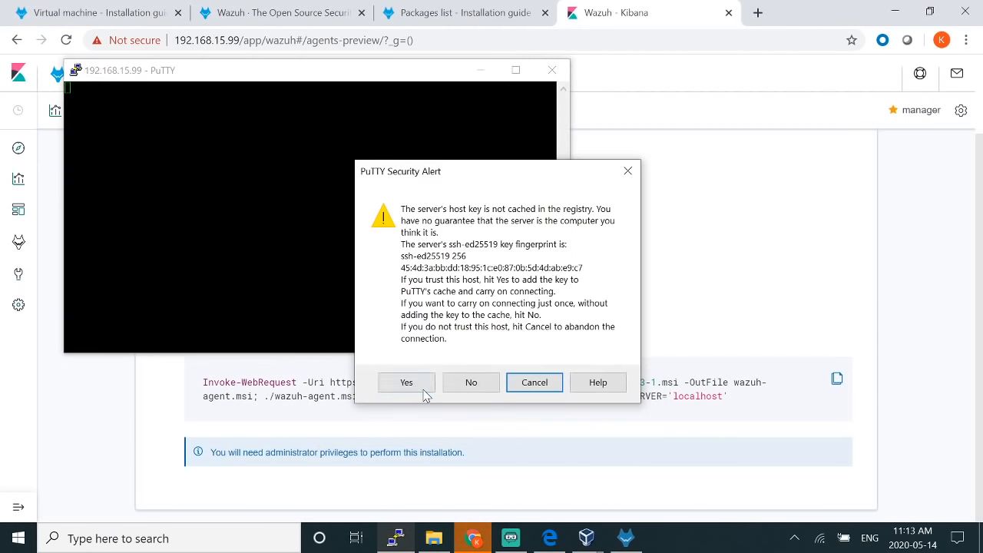
pyautogui.click(424, 390)
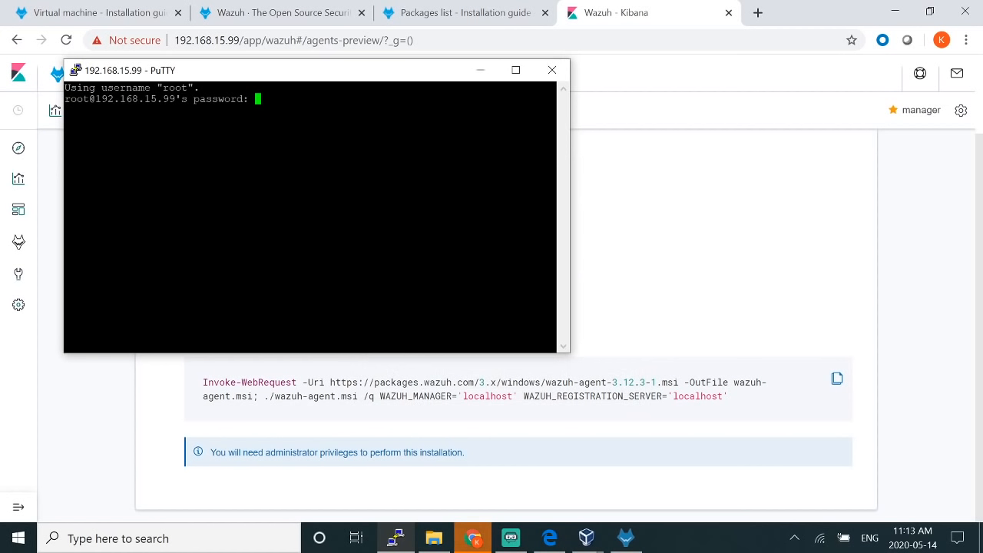
pyautogui.press('Return')
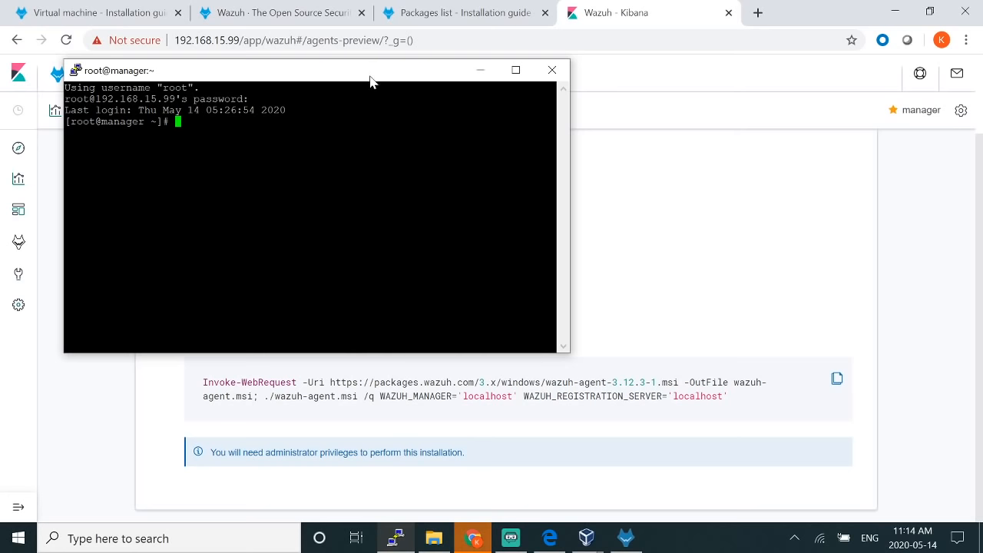
pyautogui.moveTo(371, 77); pyautogui.dragTo(516, 188)
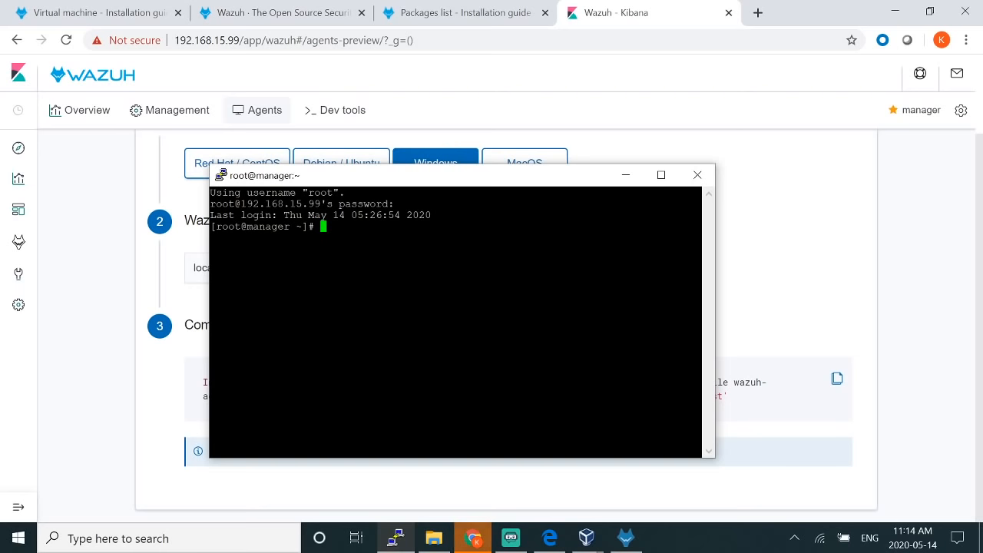
# Step: Run /var/ossec/bin/manage_agents on the Wazuh manager
pyautogui.write('/var/oss')
pyautogui.press('Tab')
pyautogui.write('et')
pyautogui.press('Tab')
pyautogui.press('BackSpace')
pyautogui.press('BackSpace')
pyautogui.press('BackSpace')
pyautogui.press('BackSpace')
pyautogui.write('bi')
pyautogui.press('Tab')
pyautogui.write('man')
pyautogui.press('Tab')
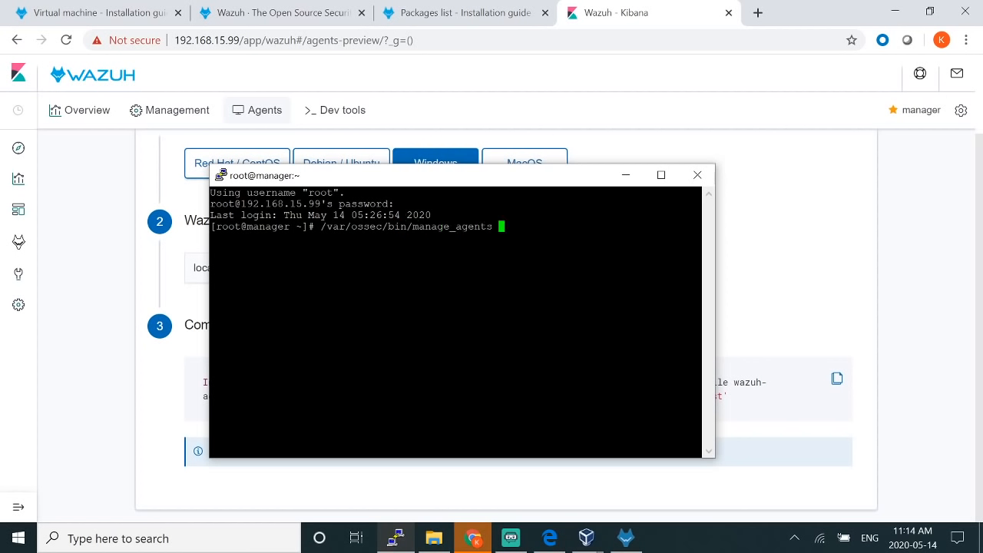
pyautogui.press('Return')
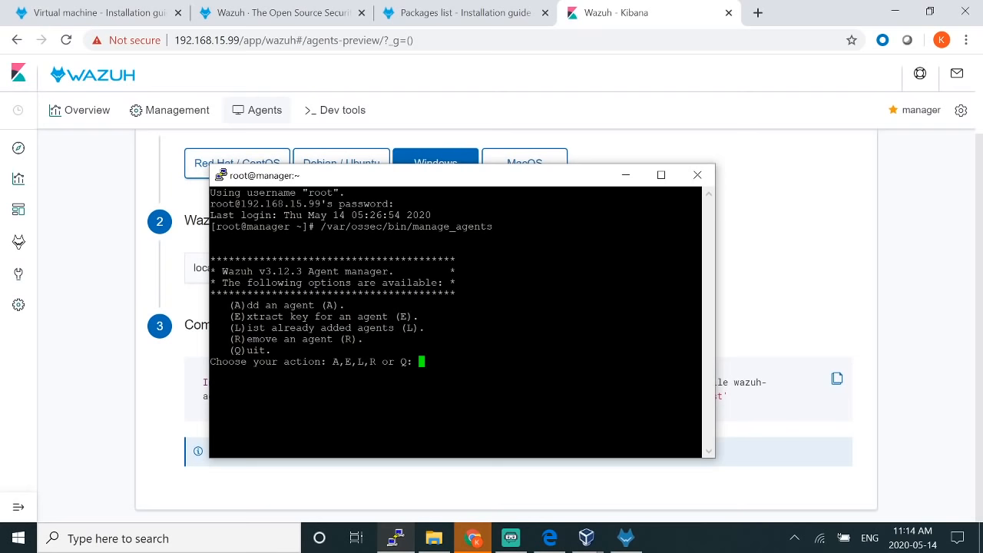
# Step: Start adding a new agent and name it LAP
pyautogui.write('A')
pyautogui.press('Return')
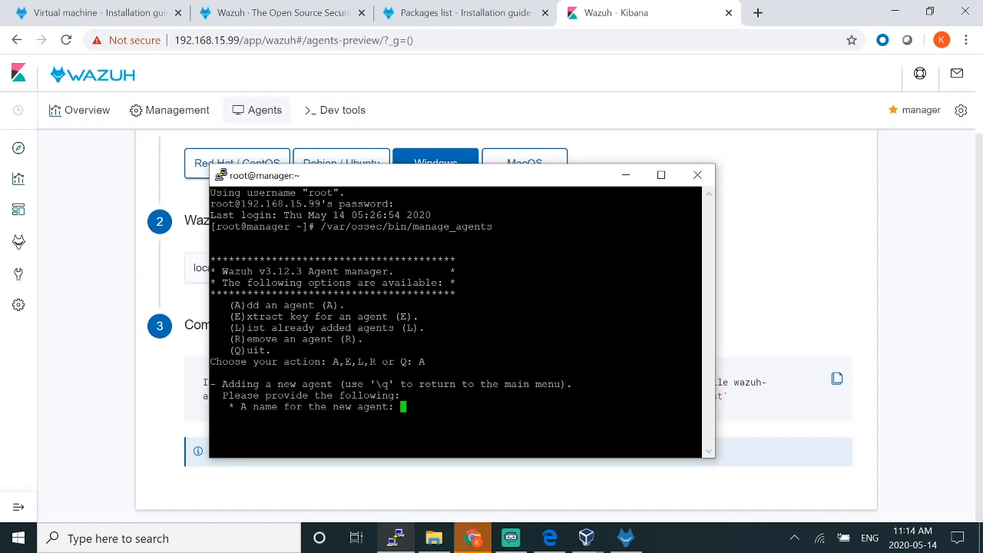
pyautogui.write('LAP')
pyautogui.press('Return')
# Step: Give LAP the IP 192.168.15.235 (checked via ipconfig), accept ID 001, and confirm
pyautogui.write('192.168')
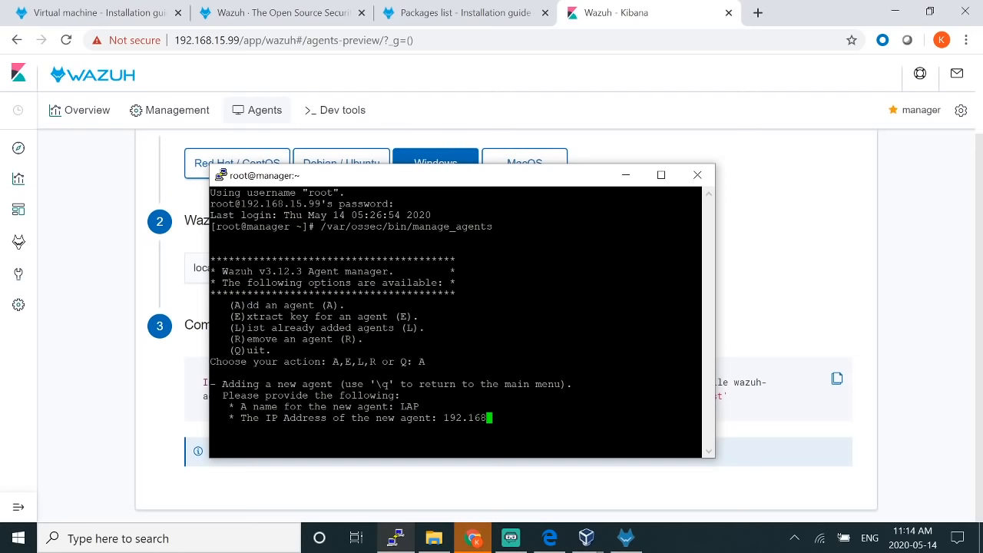
pyautogui.press('super+r')
pyautogui.write('cmd')
pyautogui.press('Return')
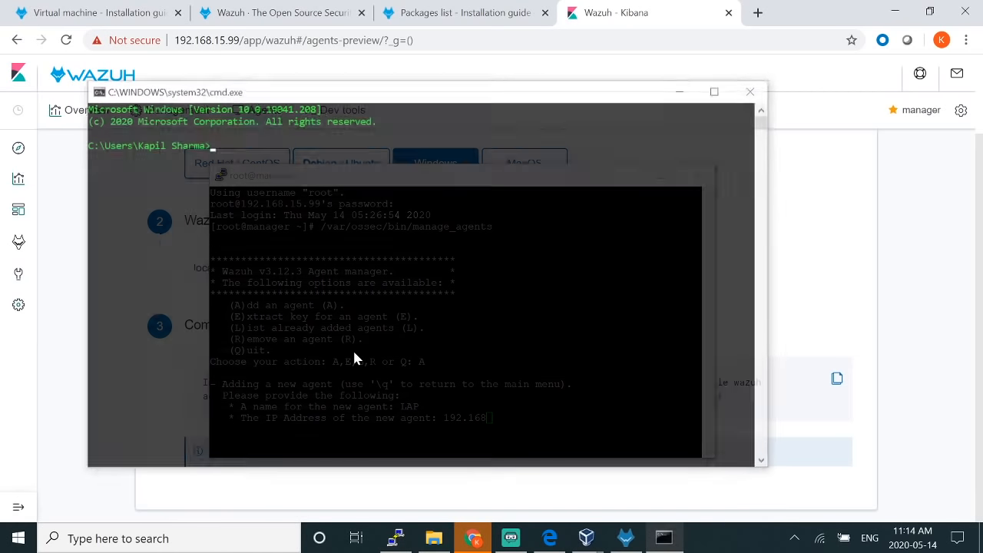
pyautogui.write('ipconfig')
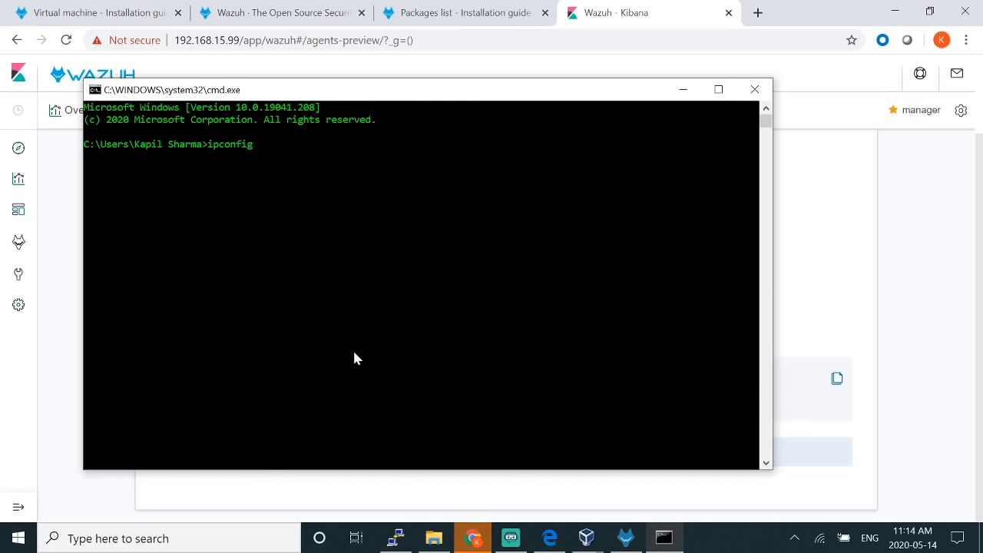
pyautogui.press('Return')
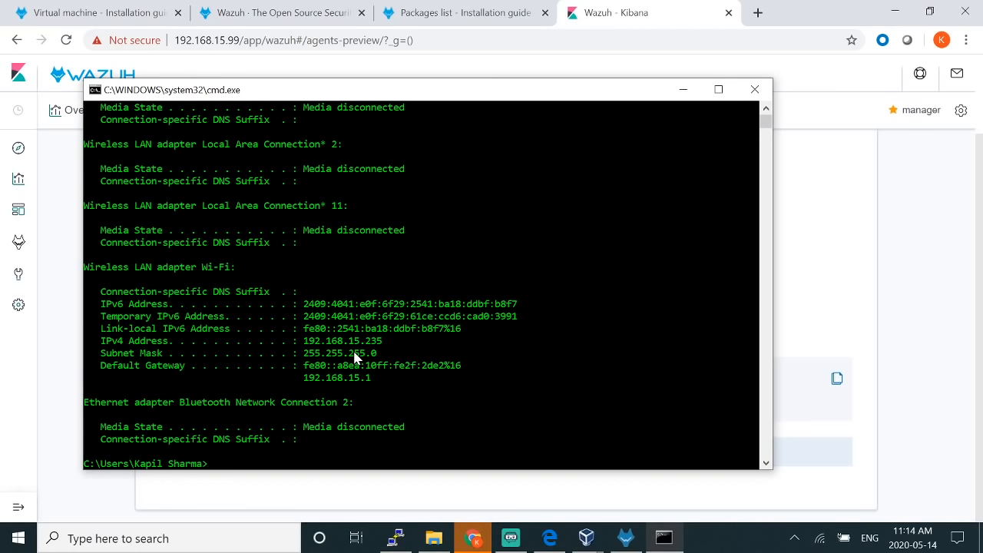
pyautogui.click(683, 89)
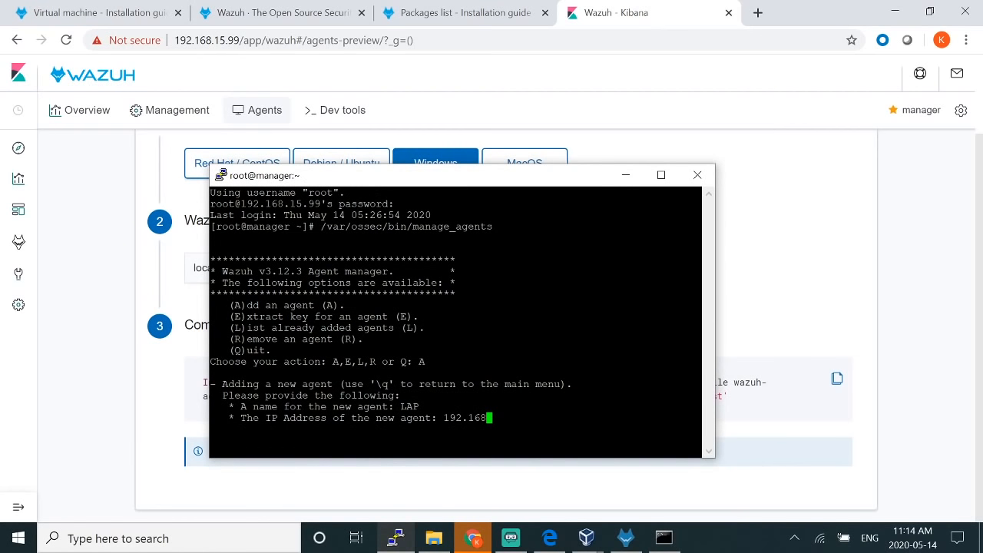
pyautogui.write('.15.235')
pyautogui.press('Return')
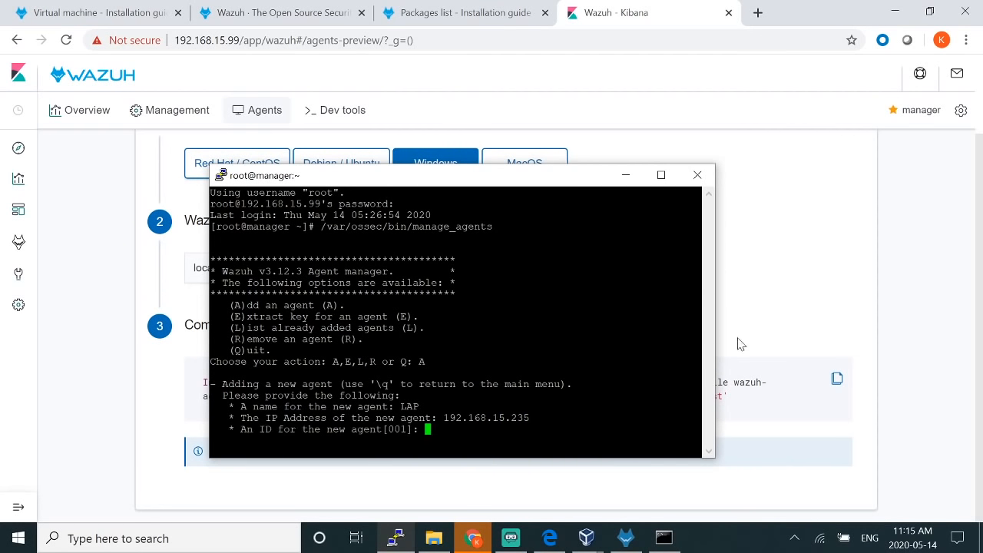
pyautogui.press('Return')
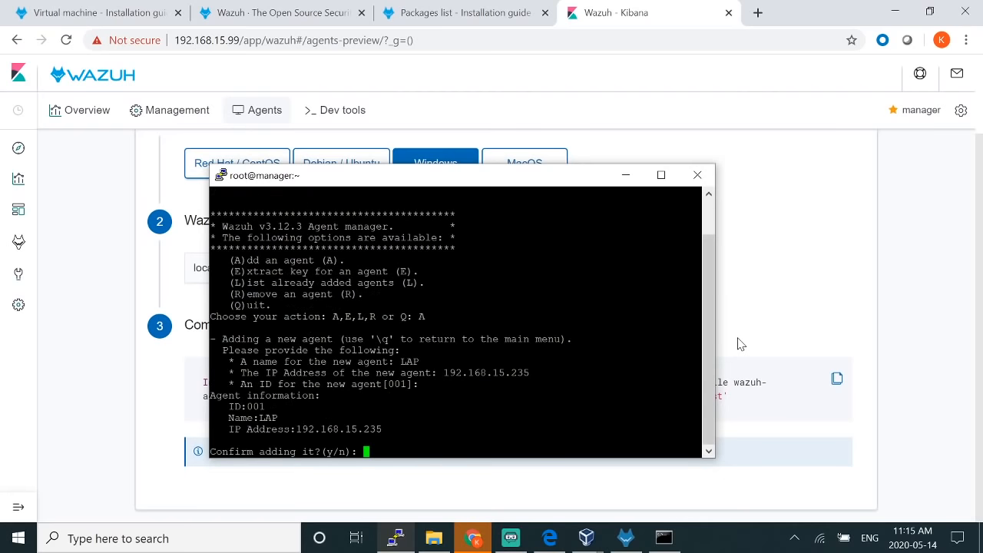
pyautogui.write('y')
pyautogui.press('Return')
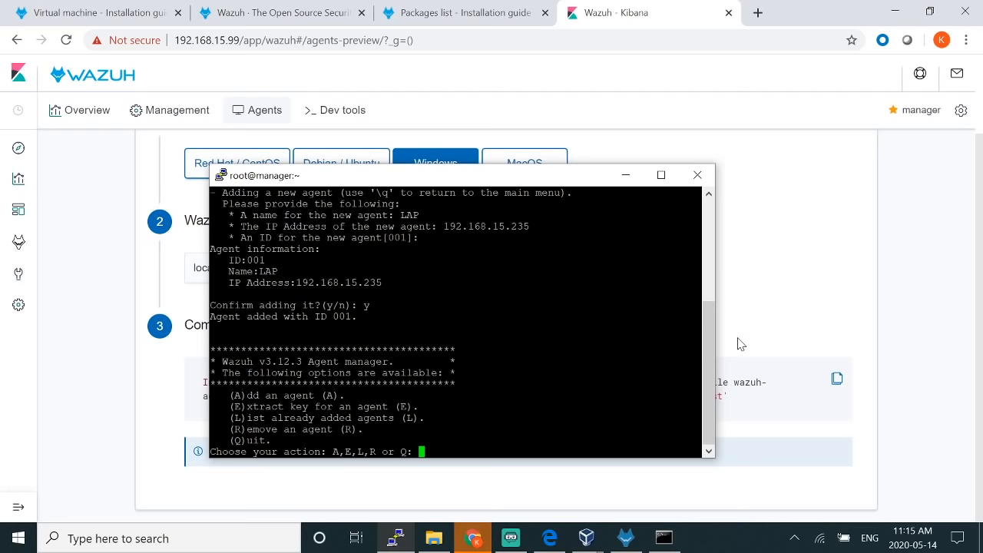
# Step: Extract and copy the authentication key for agent 001
pyautogui.write('E')
pyautogui.press('Return')
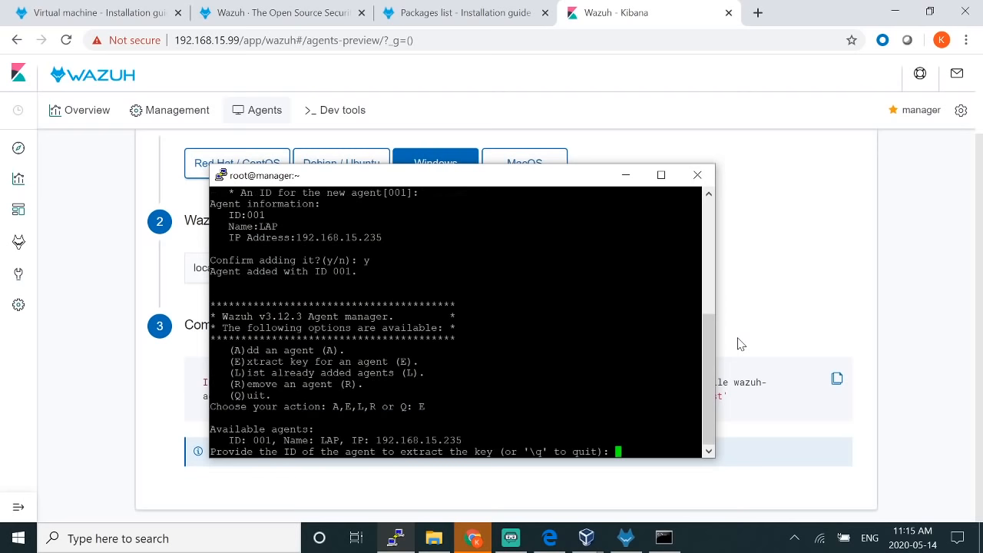
pyautogui.write('001')
pyautogui.press('Return')
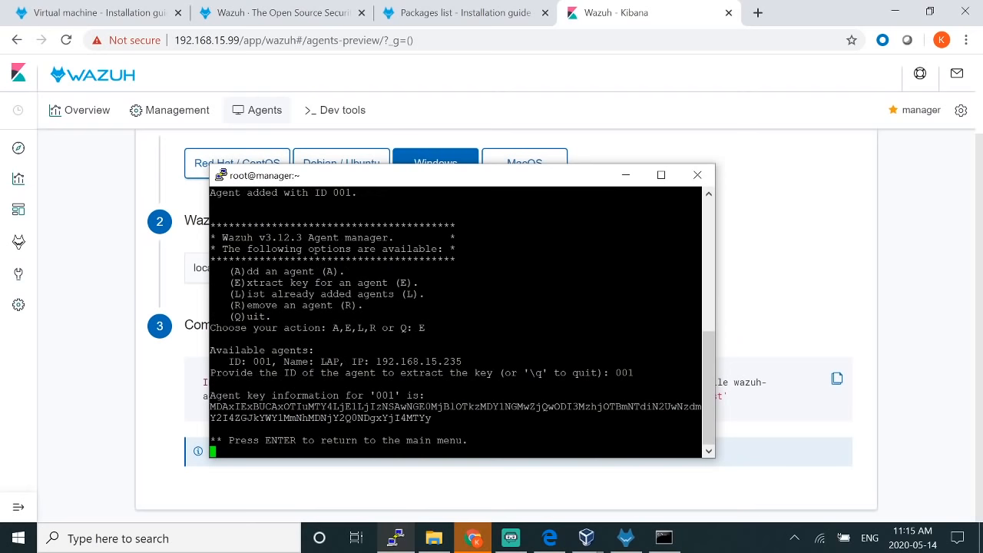
pyautogui.moveTo(210, 407); pyautogui.dragTo(701, 418)
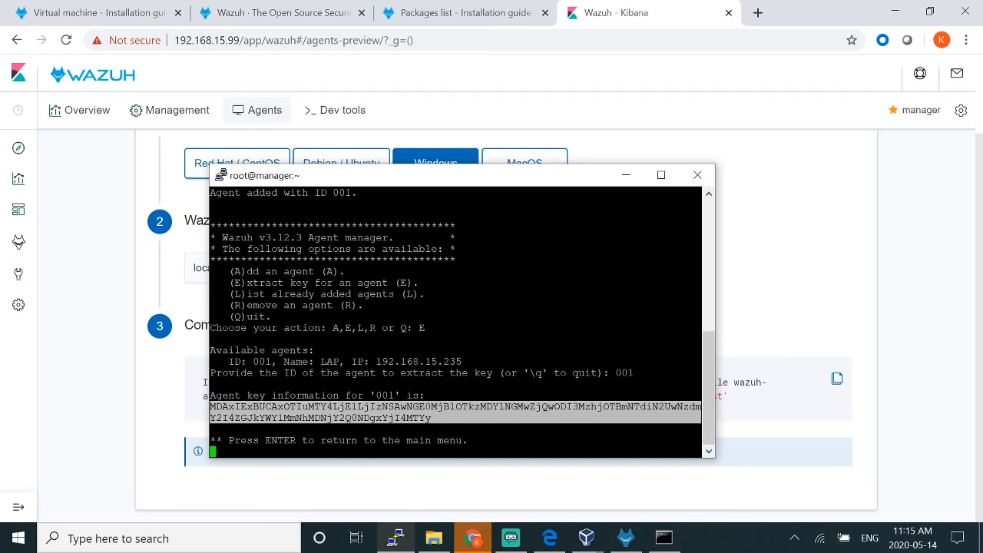
pyautogui.click(476, 419)
# Step: Paste the agent key, correct the manager IP to 192.168.15.99, and save the import
pyautogui.click(742, 341)
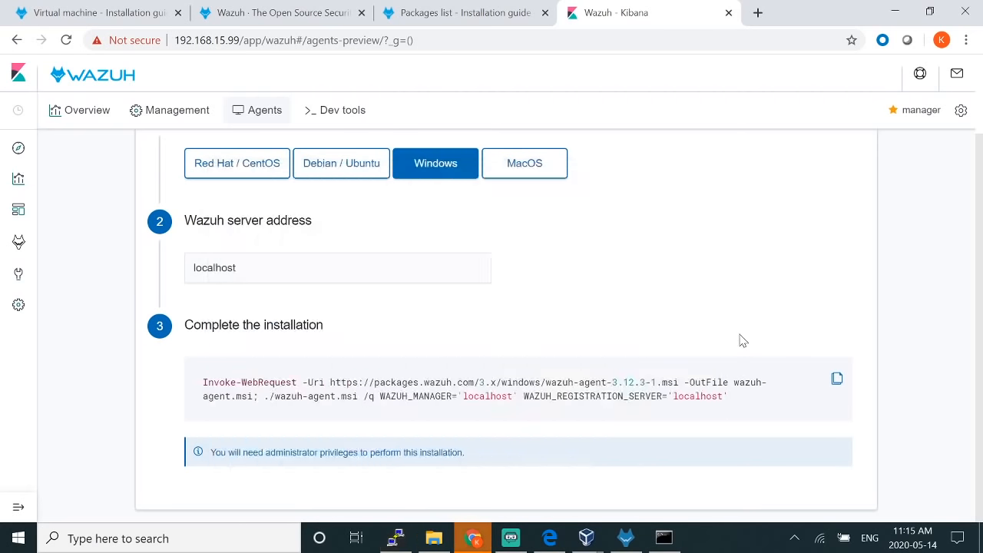
pyautogui.click(626, 538)
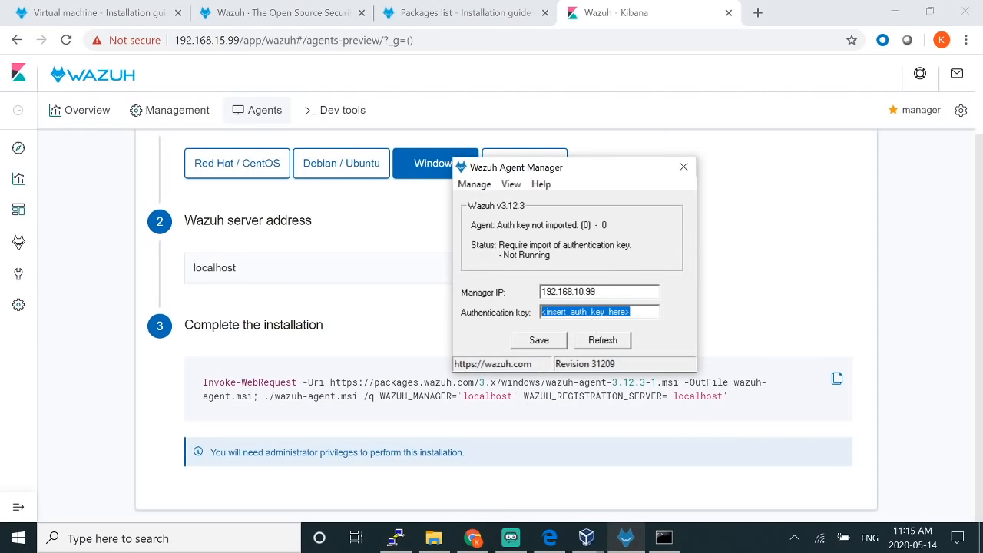
pyautogui.hotkey('ctrl', 'v')
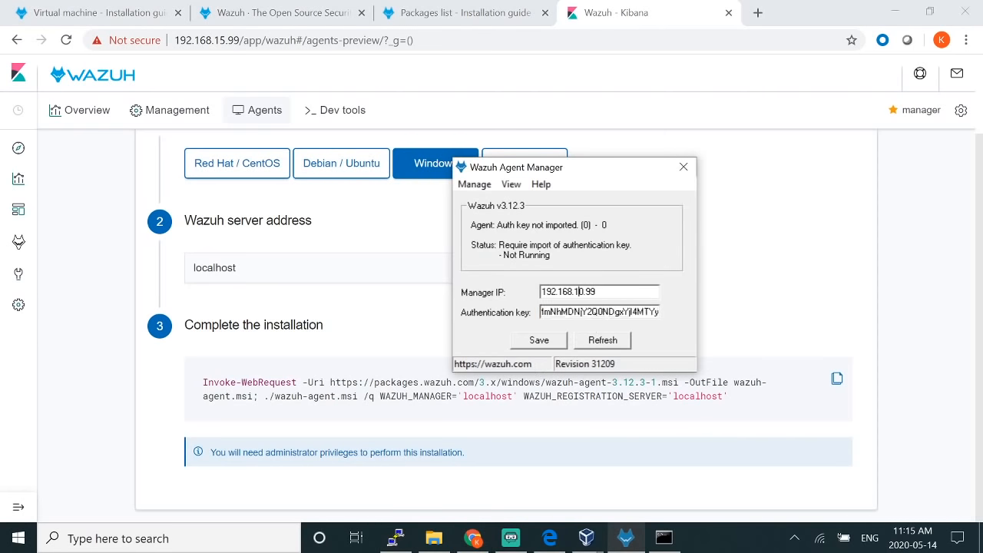
pyautogui.press('Delete')
pyautogui.write('5')
pyautogui.click(552, 342)
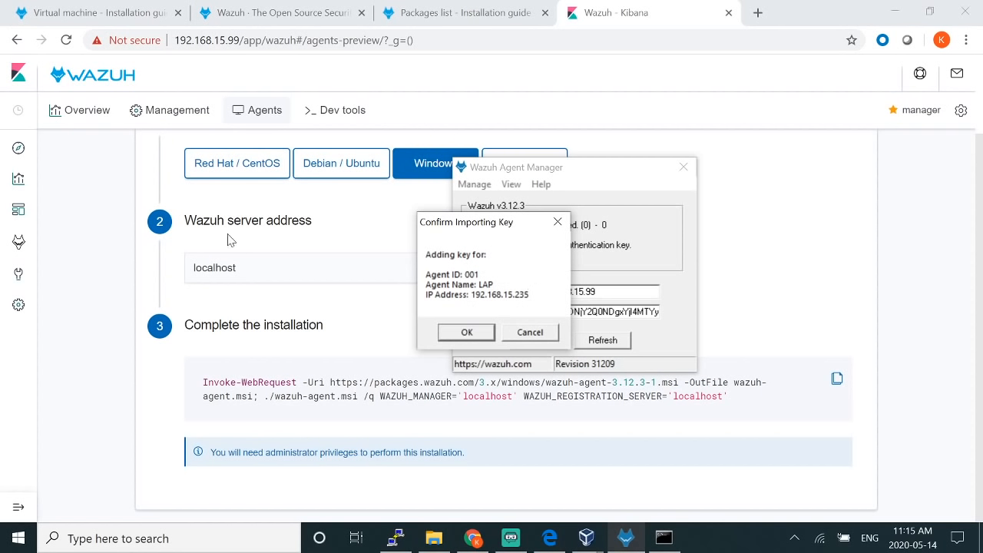
pyautogui.click(464, 333)
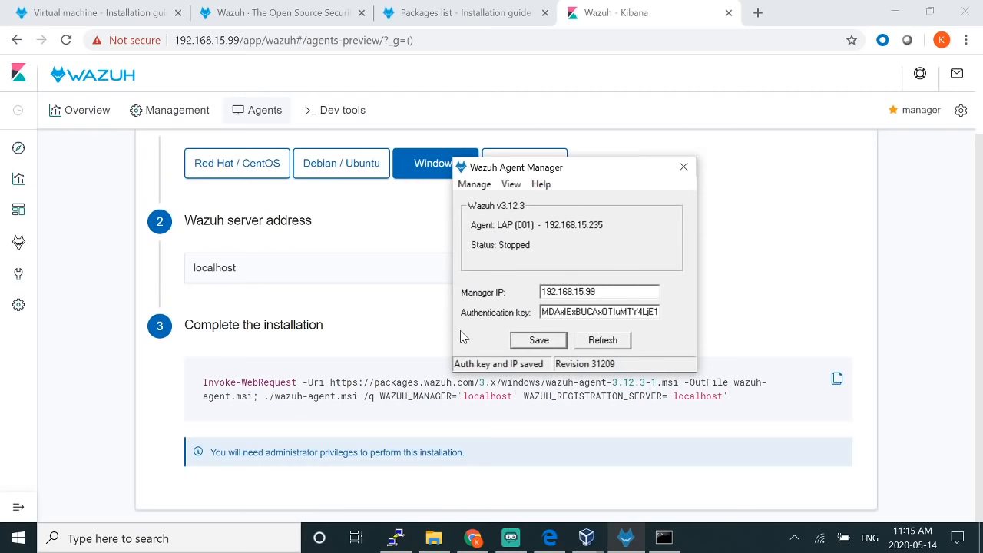
# Step: Start the LAP agent service and refresh its status
pyautogui.click(474, 185)
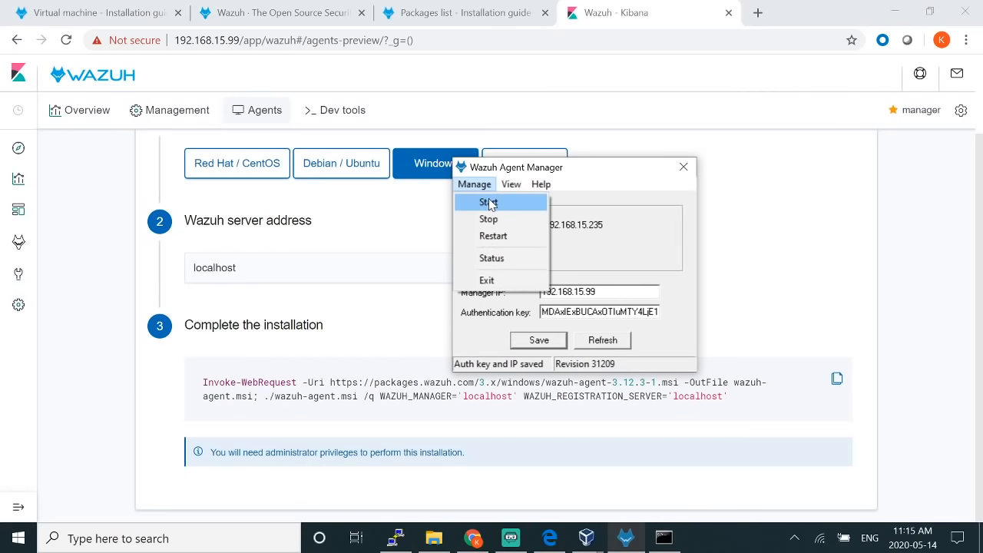
pyautogui.click(489, 202)
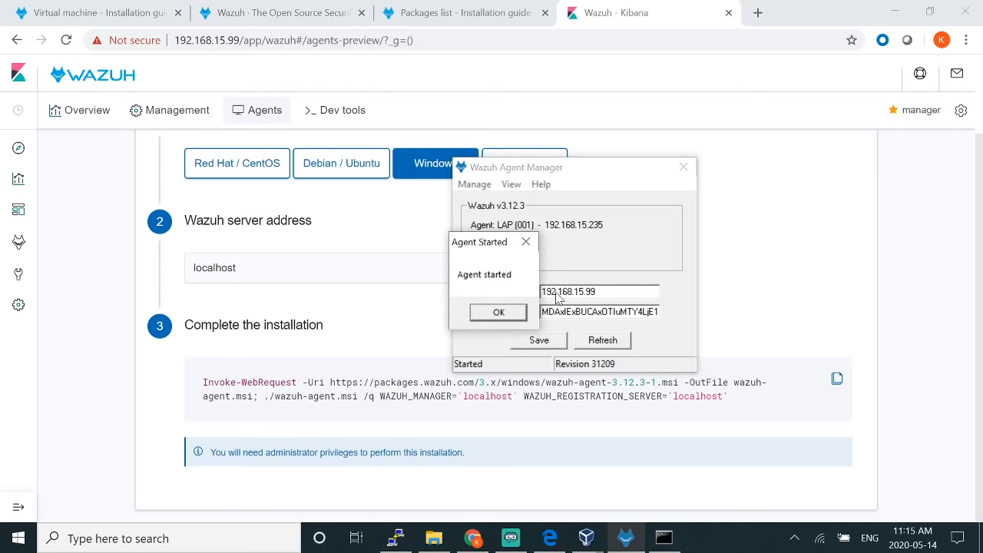
pyautogui.click(499, 312)
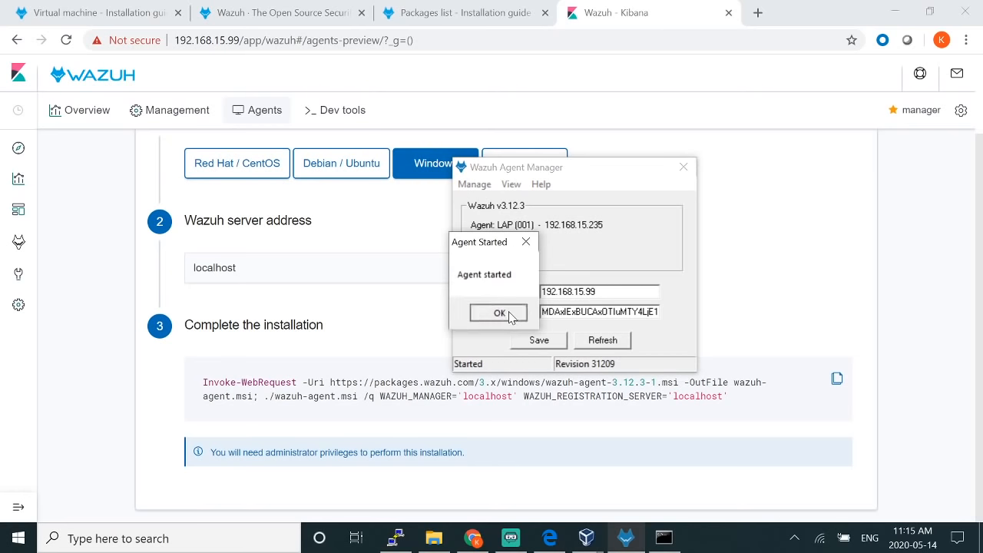
pyautogui.click(603, 345)
# Step: Close the agent manager and view Wazuh's Agents list showing LAP (001) Active
pyautogui.click(683, 167)
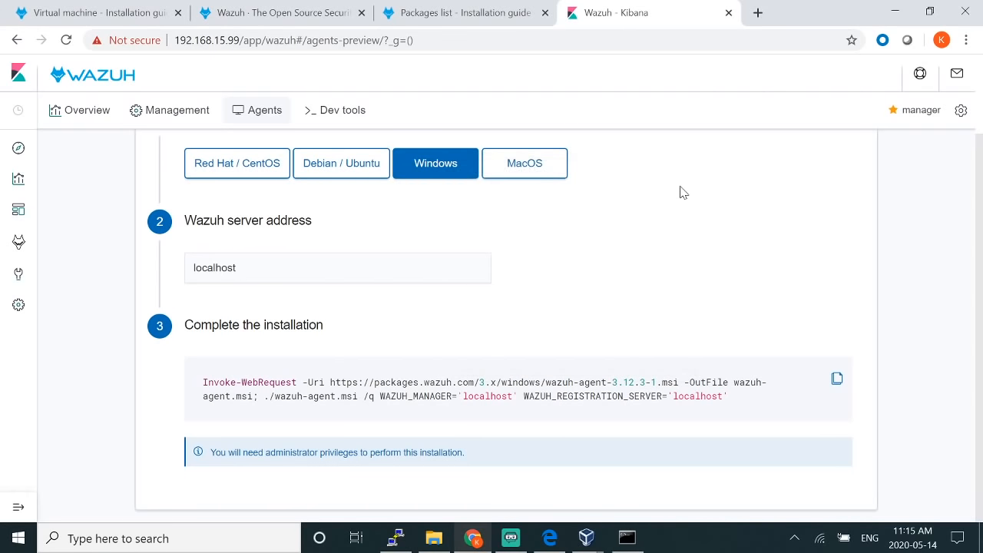
pyautogui.scroll(1, 130, 150)
pyautogui.click(271, 110)
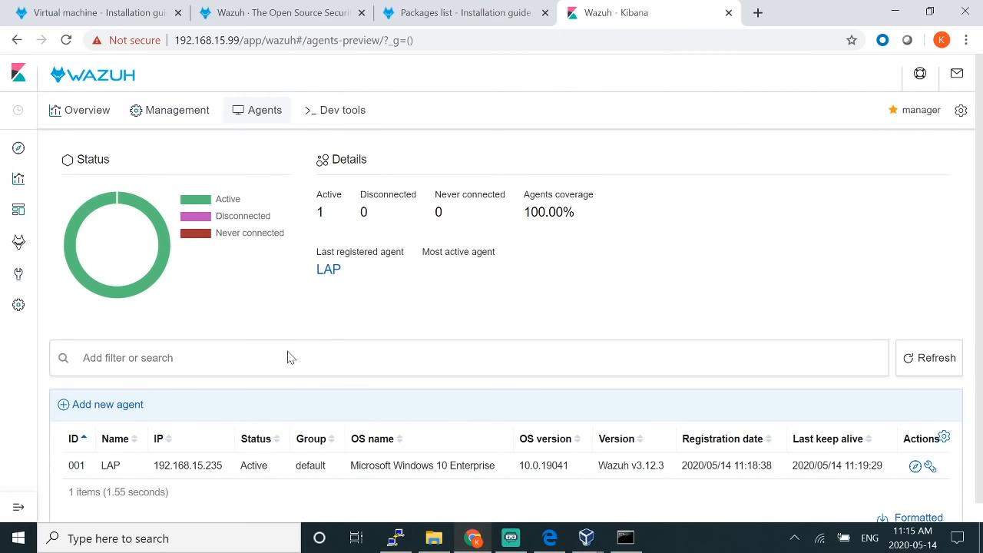
pyautogui.scroll(-1, 274, 411)
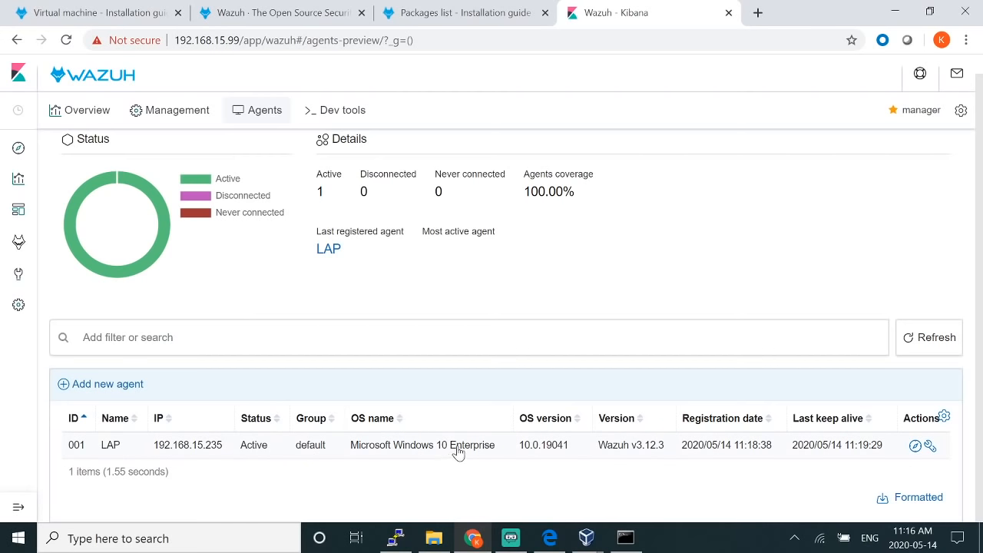
# Step: Open agent LAP's details, then its Security events page
pyautogui.click(607, 454)
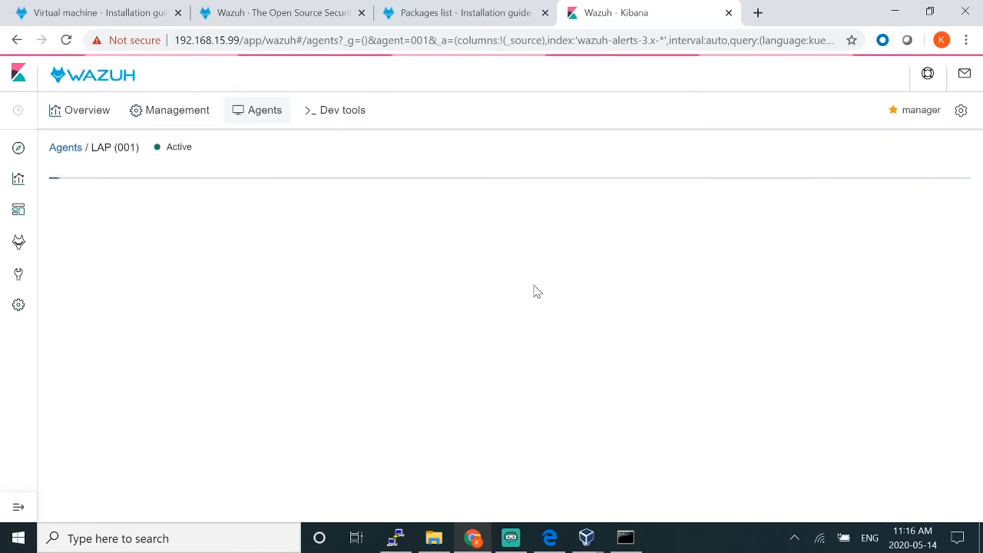
pyautogui.scroll(-1, 394, 277)
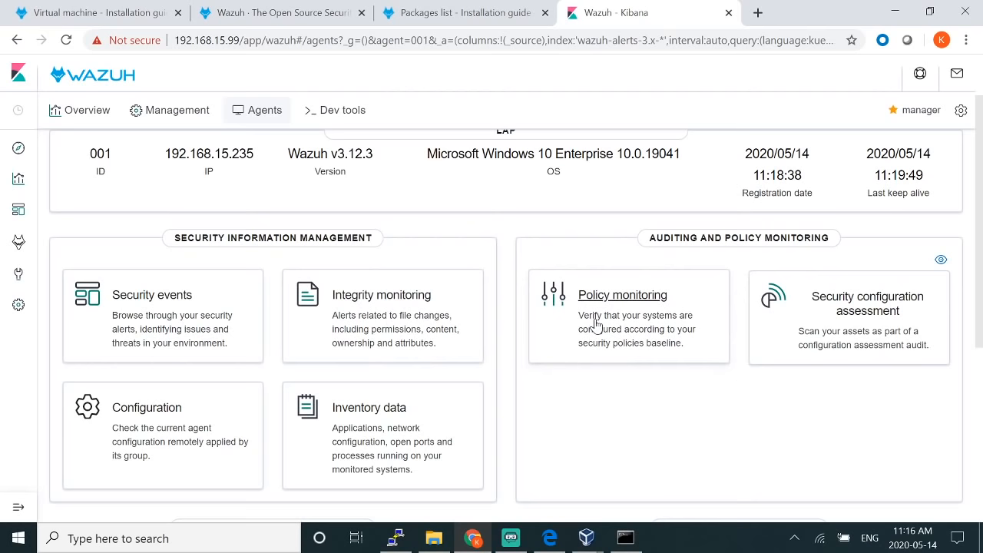
pyautogui.scroll(-3, 784, 322)
pyautogui.scroll(3, 899, 417)
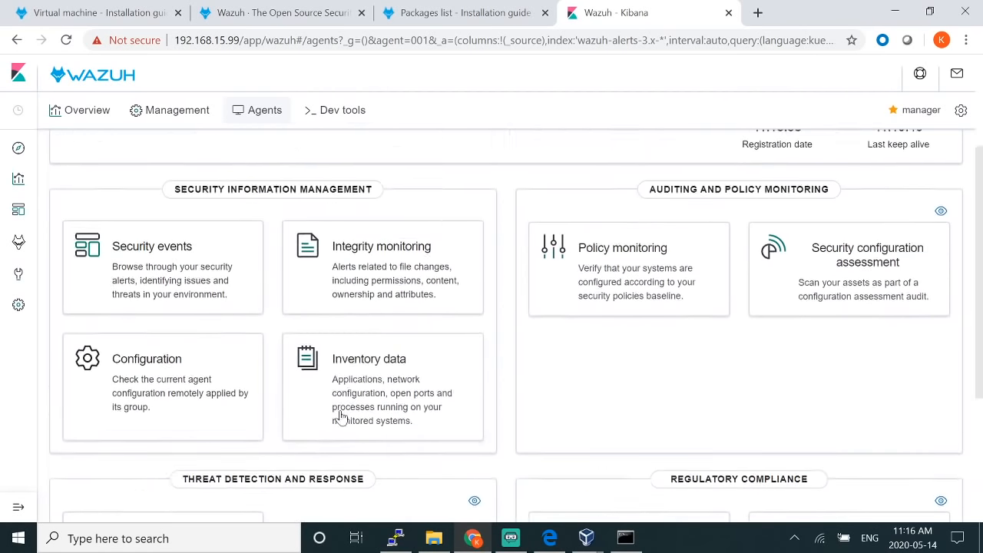
pyautogui.click(156, 299)
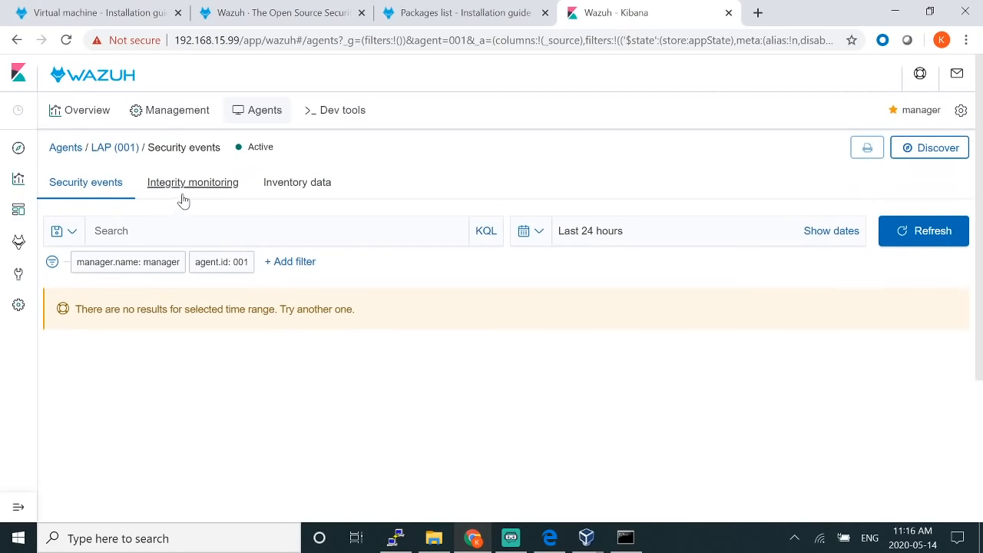
# Step: Open LAP's Inventory data and review the system, network, ports, packages and processes tables
pyautogui.click(192, 192)
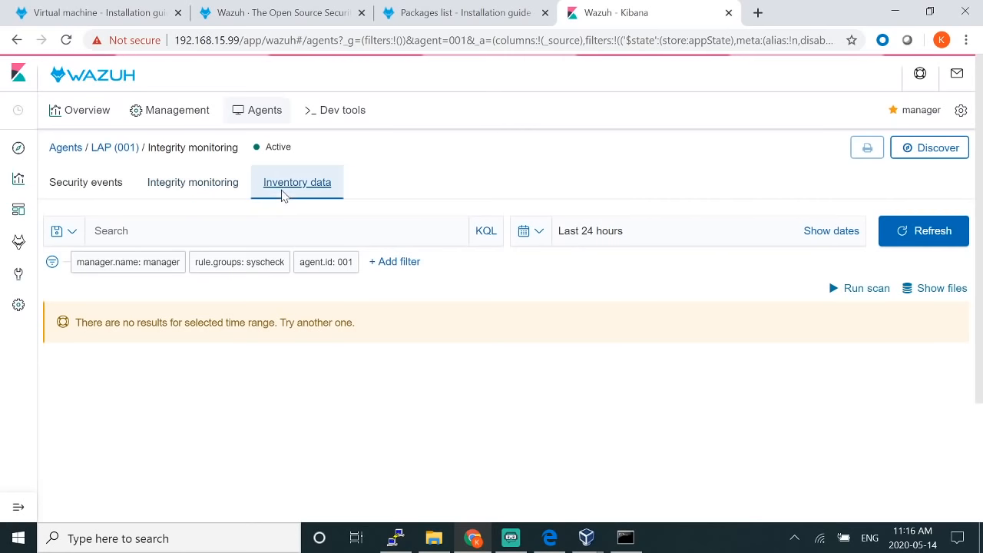
pyautogui.click(282, 192)
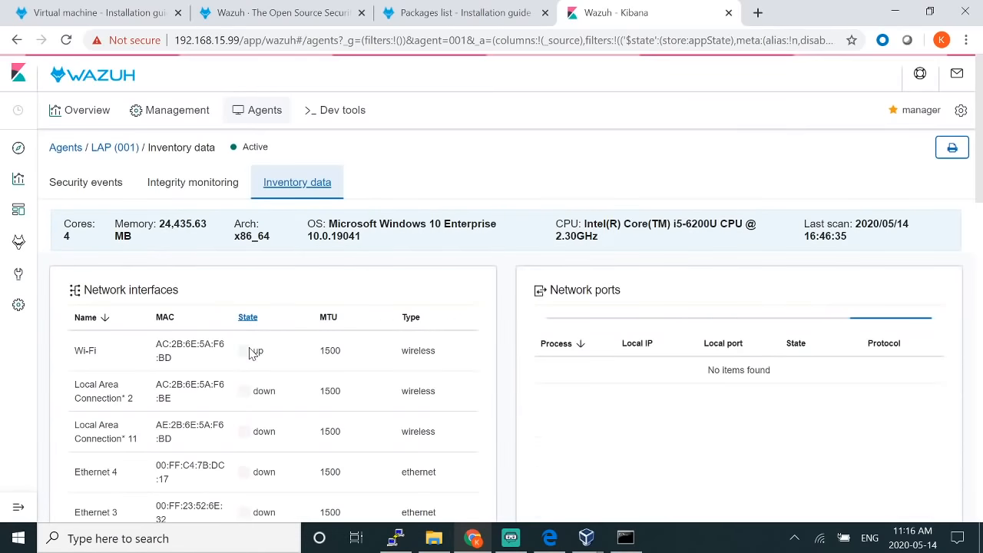
pyautogui.scroll(-1, 199, 338)
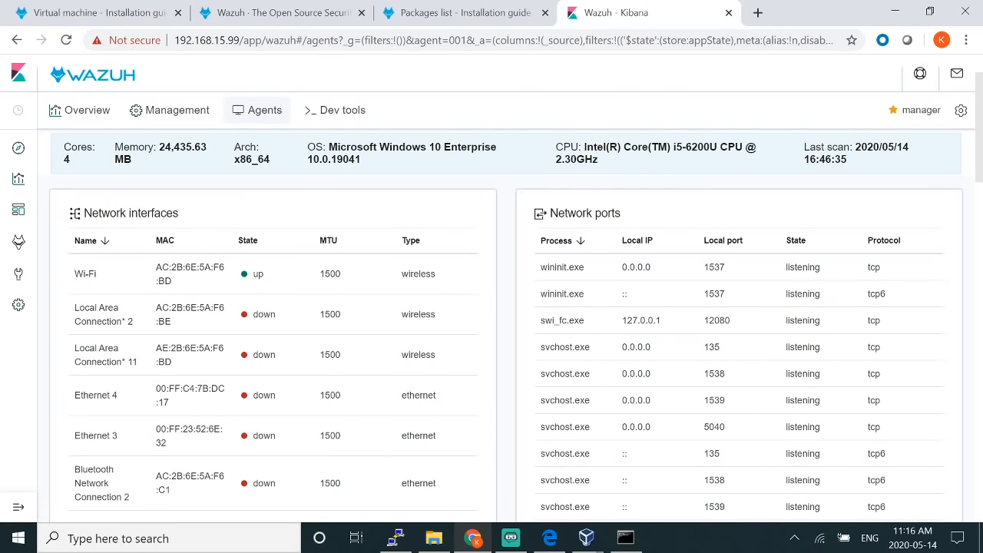
pyautogui.scroll(1, 121, 172)
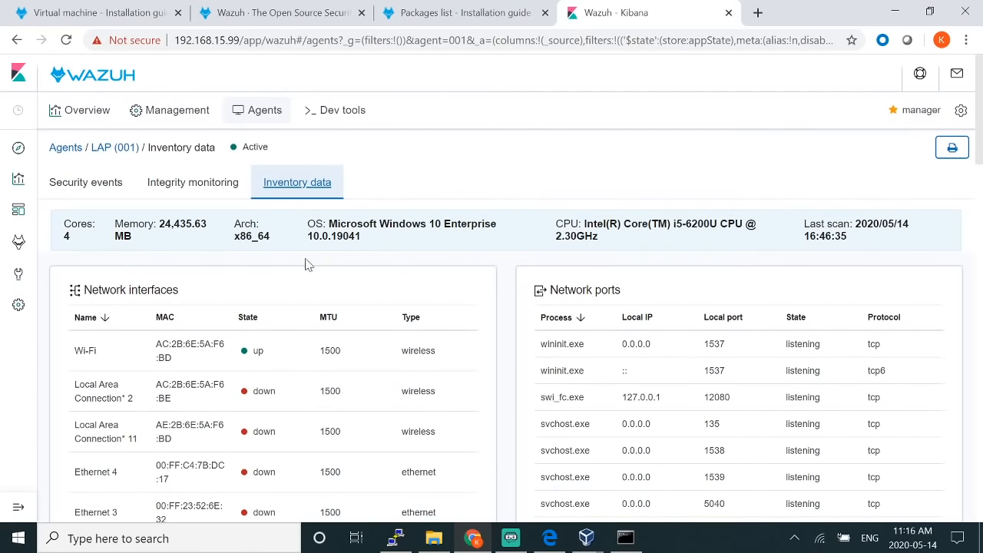
pyautogui.scroll(-2, 119, 301)
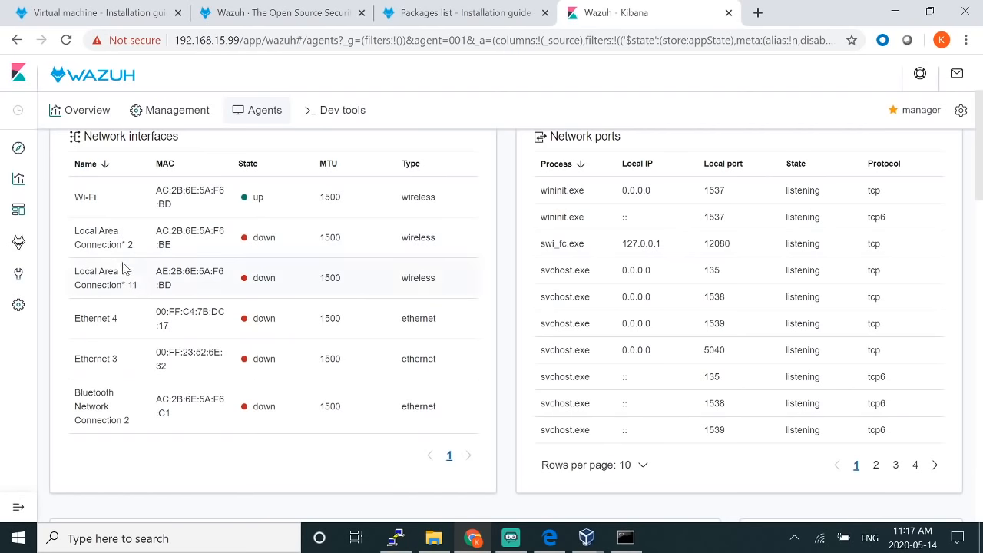
pyautogui.scroll(1, 824, 239)
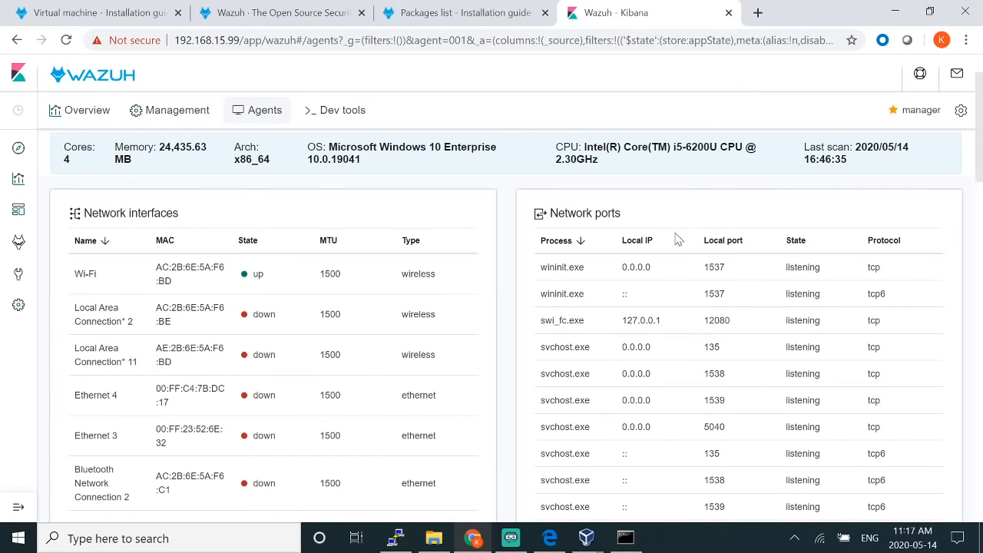
pyautogui.scroll(-5, 828, 294)
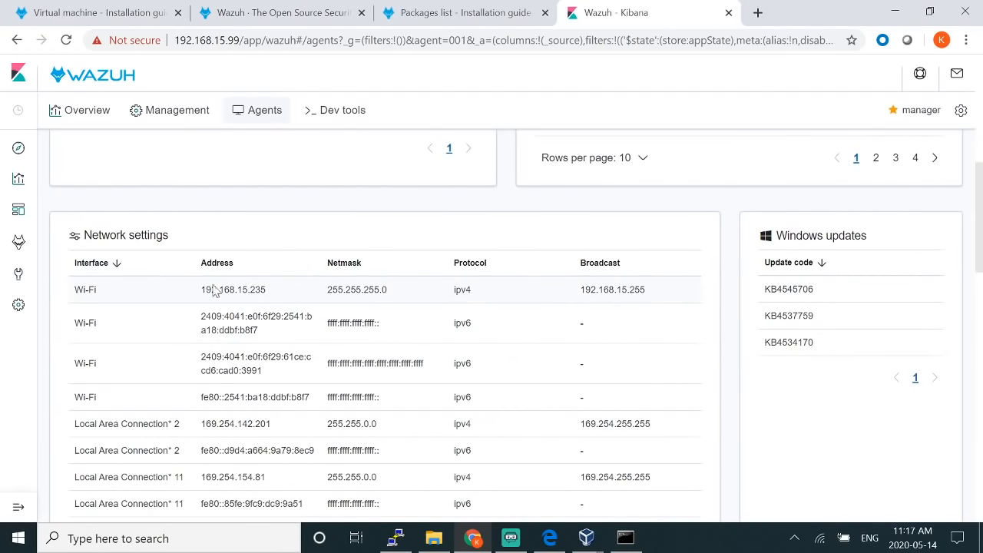
pyautogui.scroll(-1, 814, 310)
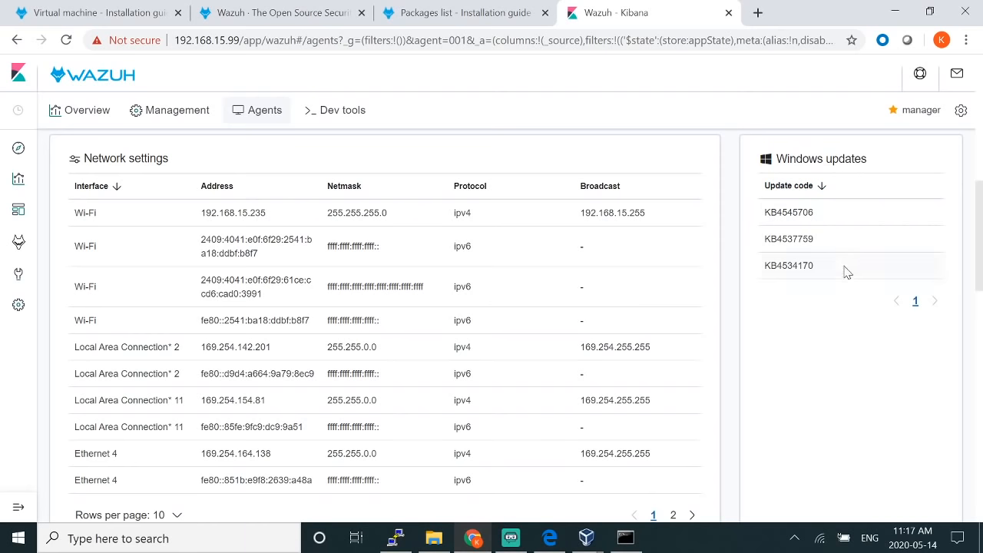
pyautogui.scroll(-5, 853, 343)
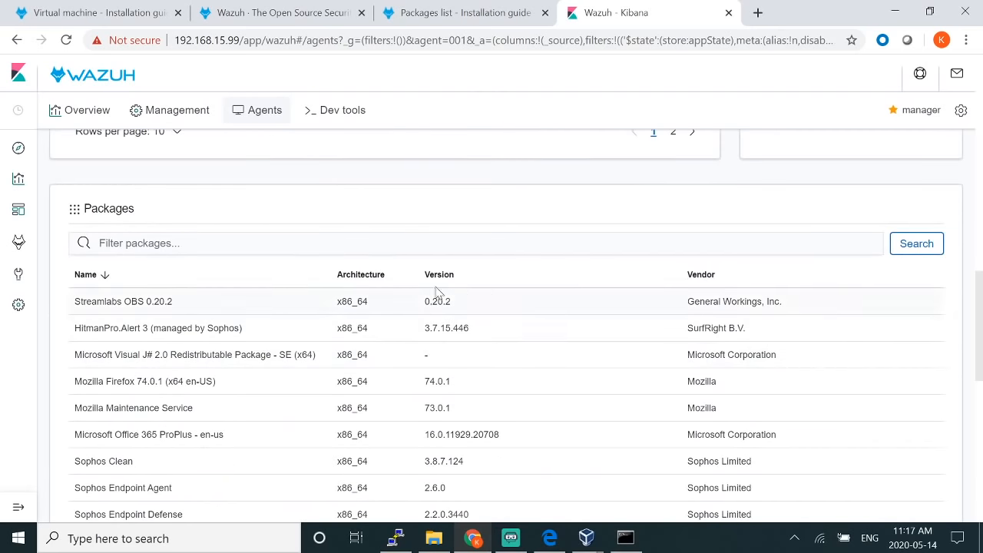
pyautogui.scroll(-3, 208, 351)
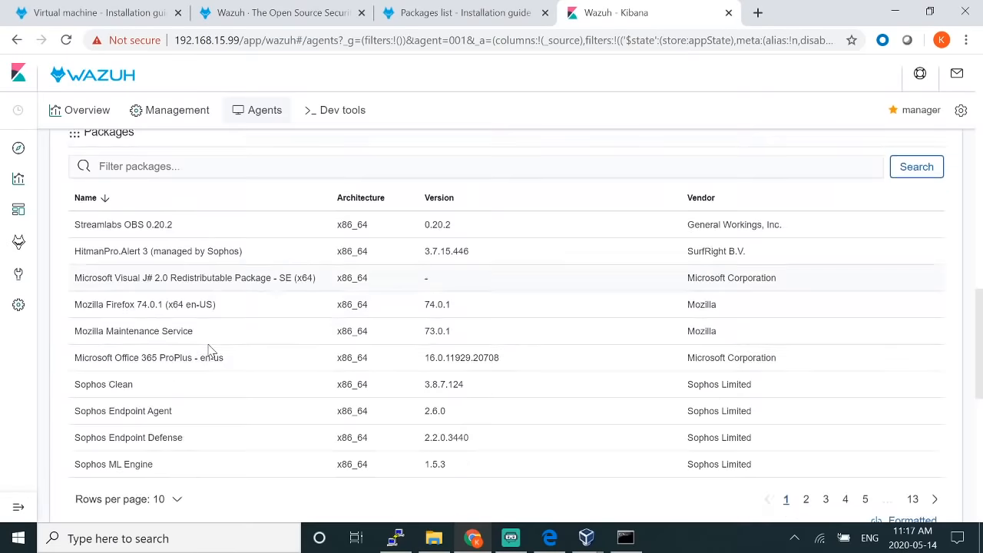
pyautogui.scroll(-5, 213, 351)
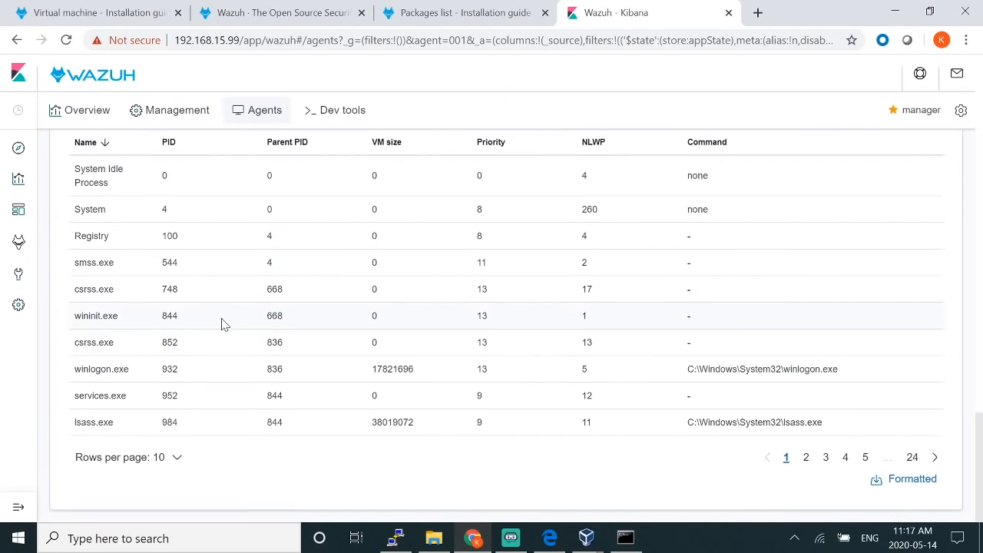
pyautogui.scroll(1, 224, 321)
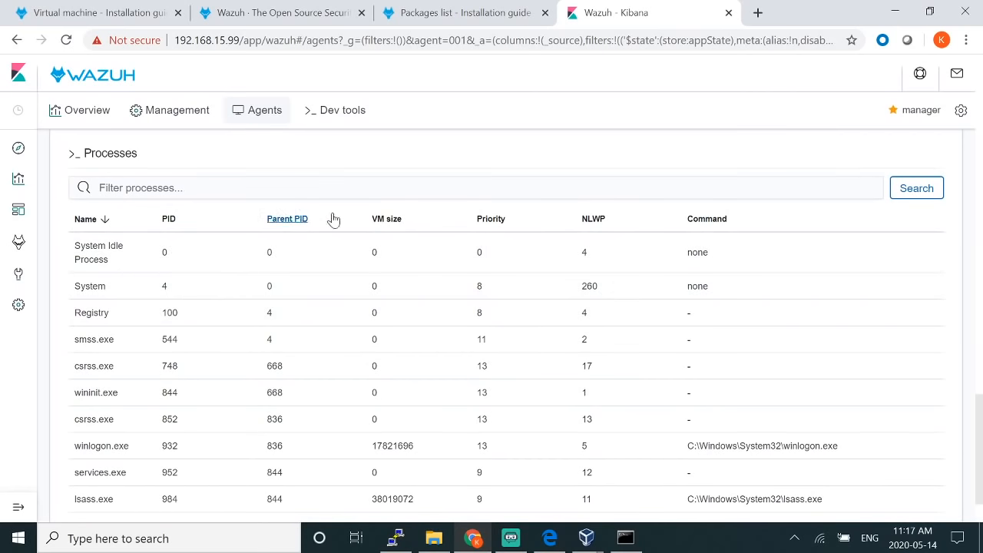
pyautogui.scroll(-1, 525, 313)
pyautogui.scroll(11, 527, 321)
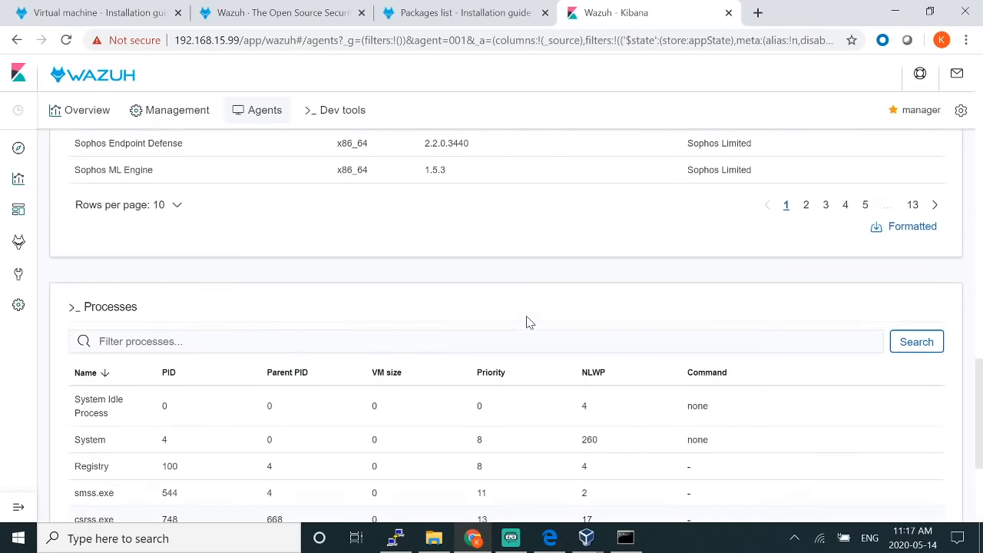
pyautogui.scroll(8, 527, 321)
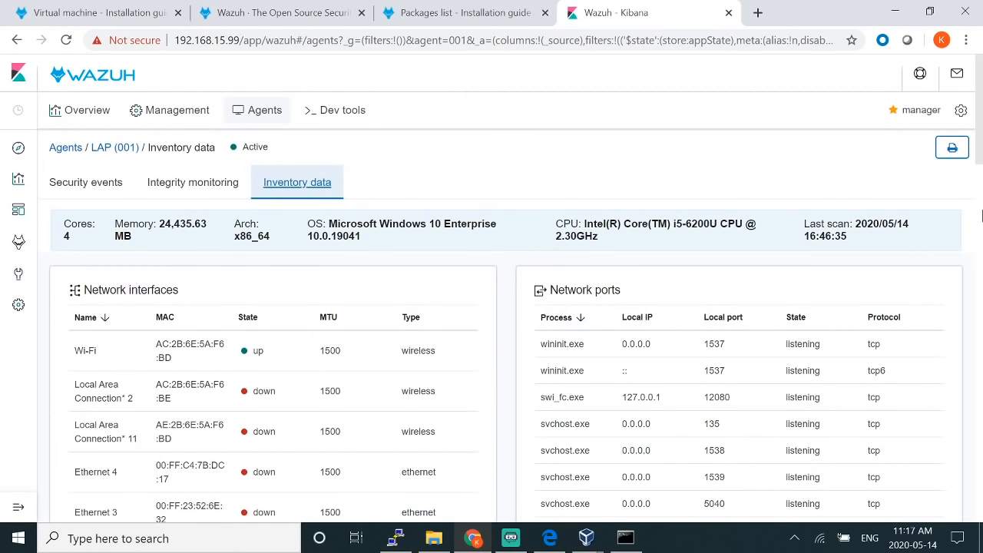
# Step: Generate the inventory PDF and open wazuh-agents-syscollector-1589435252.pdf from Management > Reporting
pyautogui.click(952, 148)
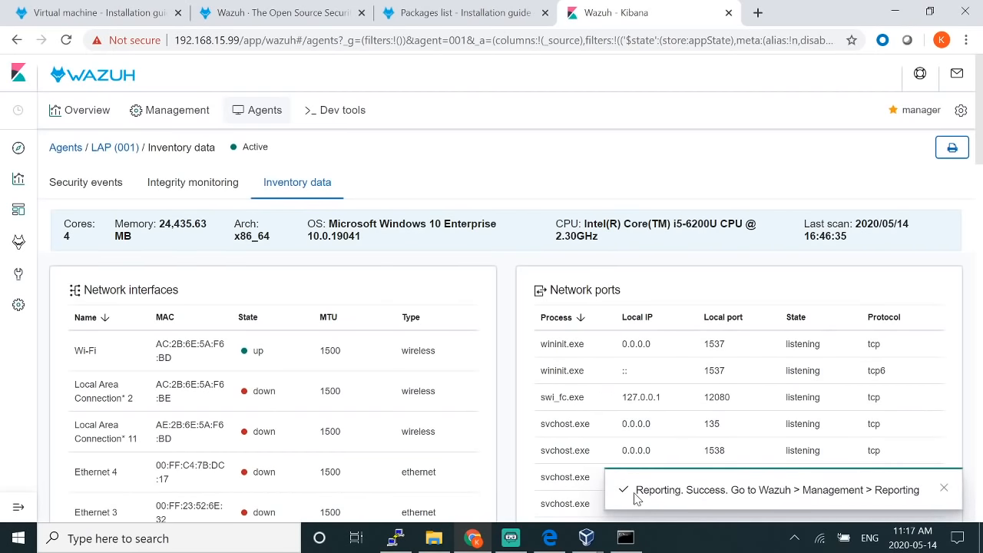
pyautogui.moveTo(639, 490); pyautogui.dragTo(739, 490)
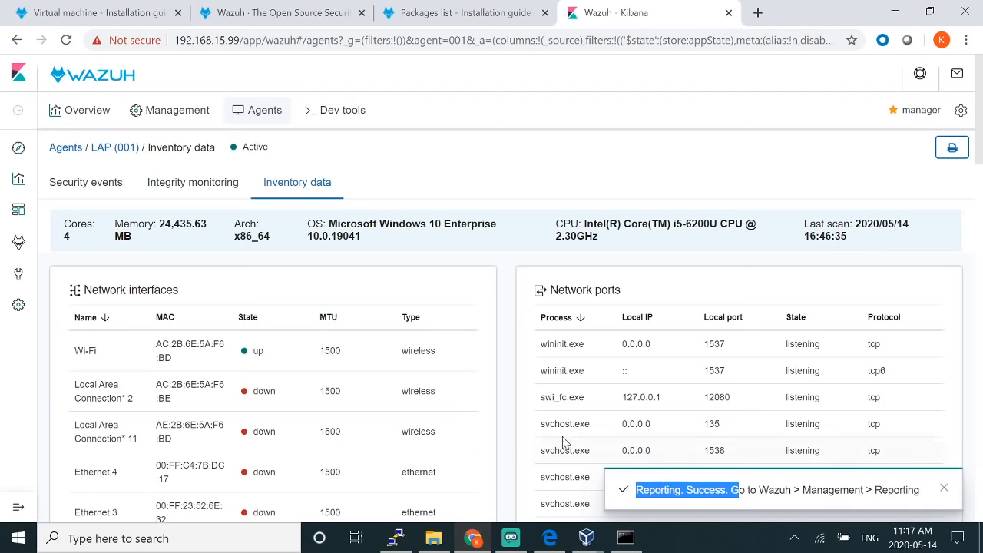
pyautogui.click(188, 119)
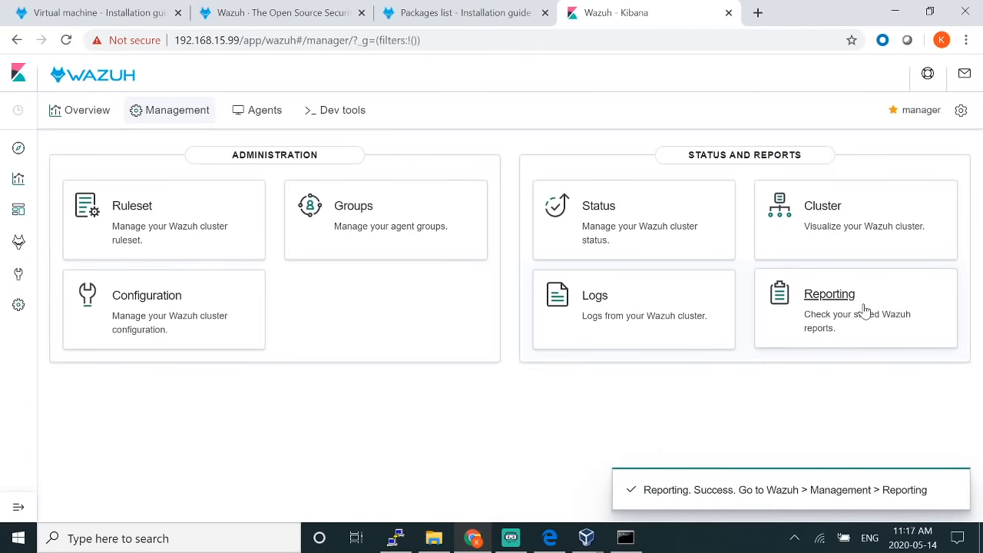
pyautogui.click(861, 312)
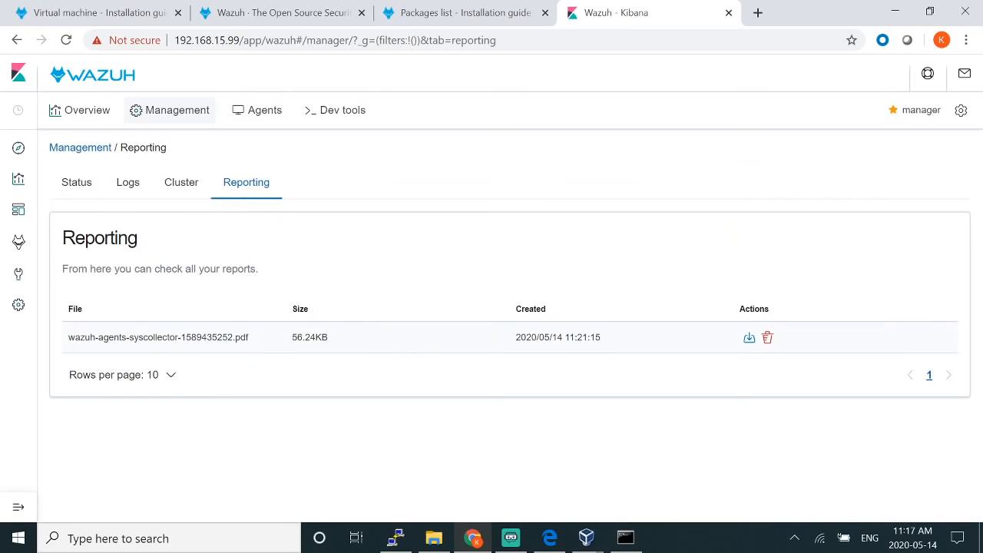
pyautogui.click(749, 339)
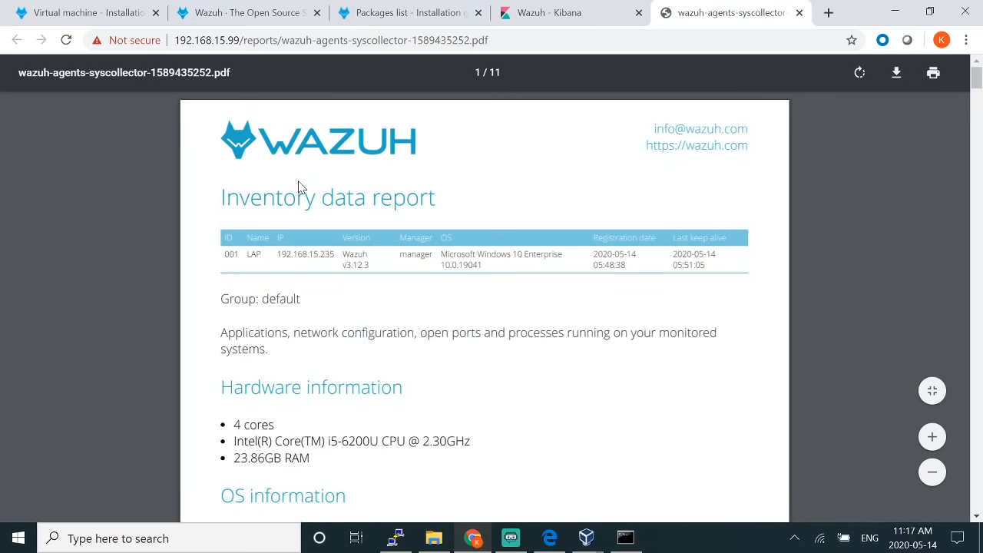
# Step: Scroll through the 11-page inventory PDF, then close its tab
pyautogui.scroll(2, 483, 251)
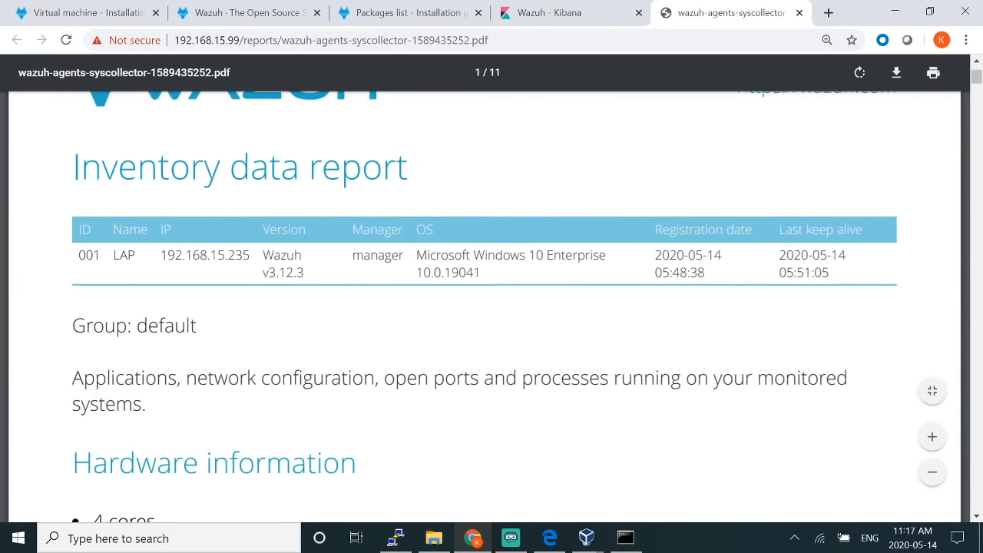
pyautogui.scroll(1, 484, 307)
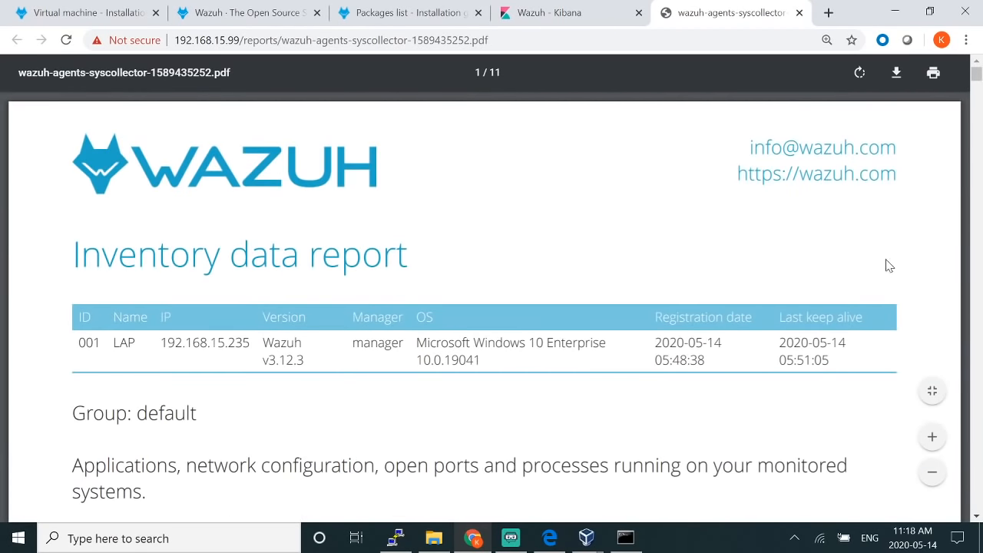
pyautogui.scroll(-15, 889, 266)
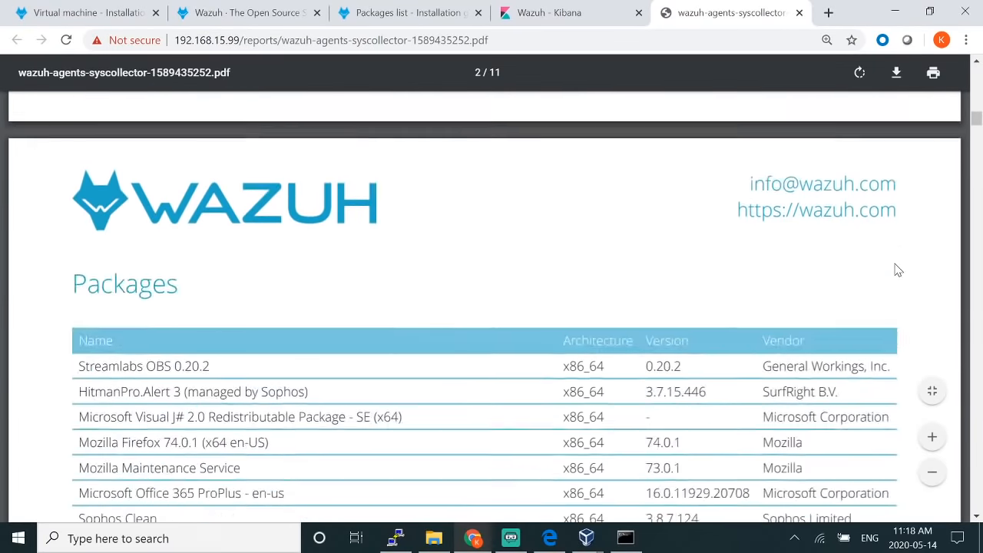
pyautogui.scroll(-20, 899, 270)
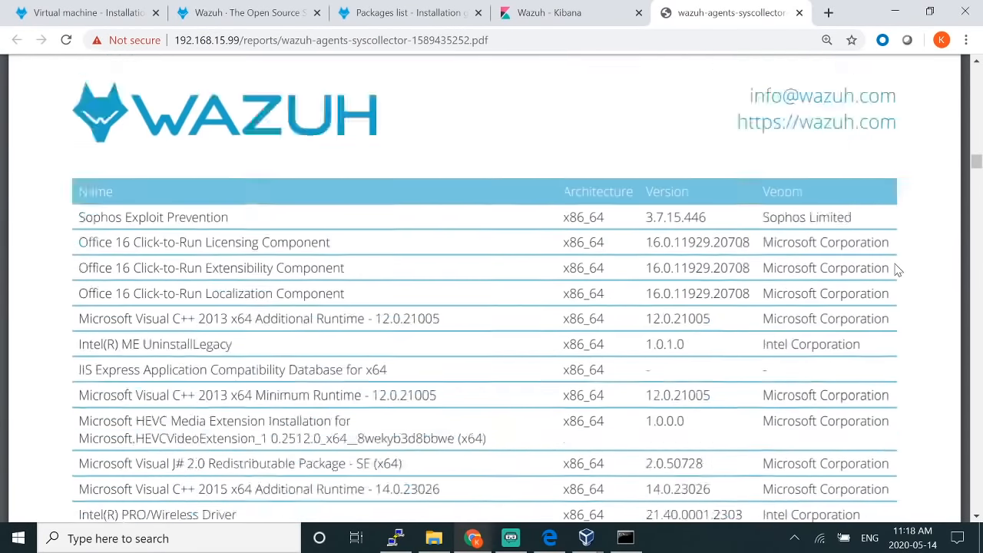
pyautogui.scroll(-20, 896, 269)
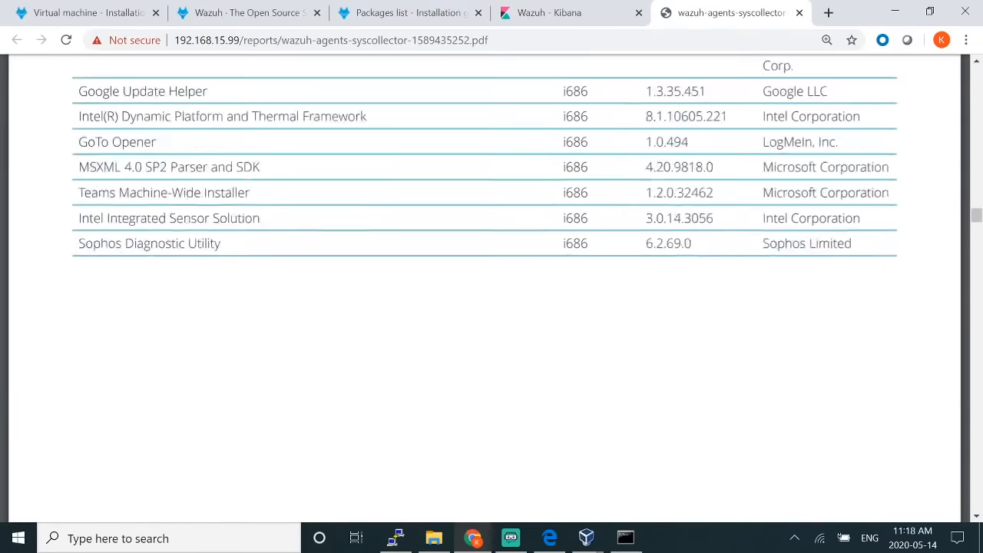
pyautogui.scroll(-20, 896, 266)
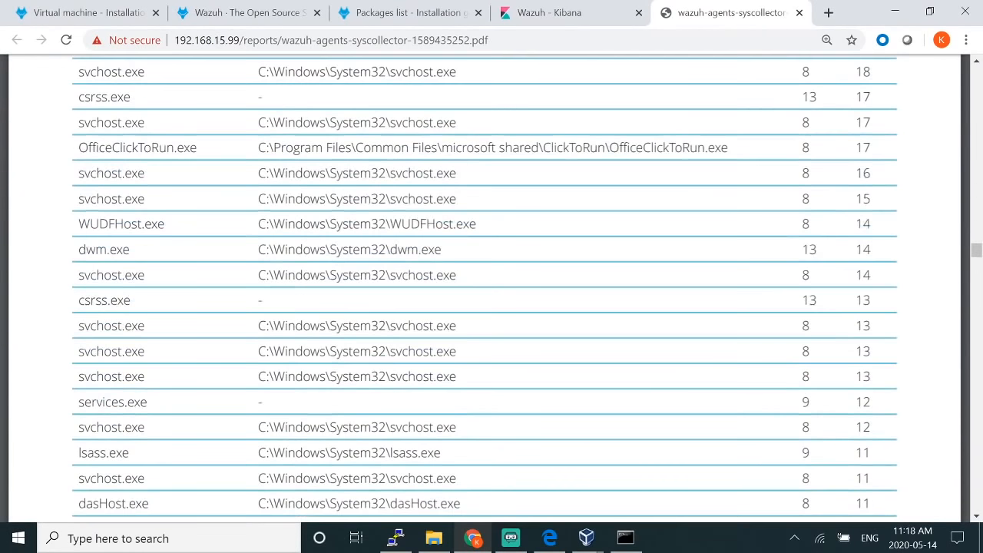
pyautogui.click(799, 12)
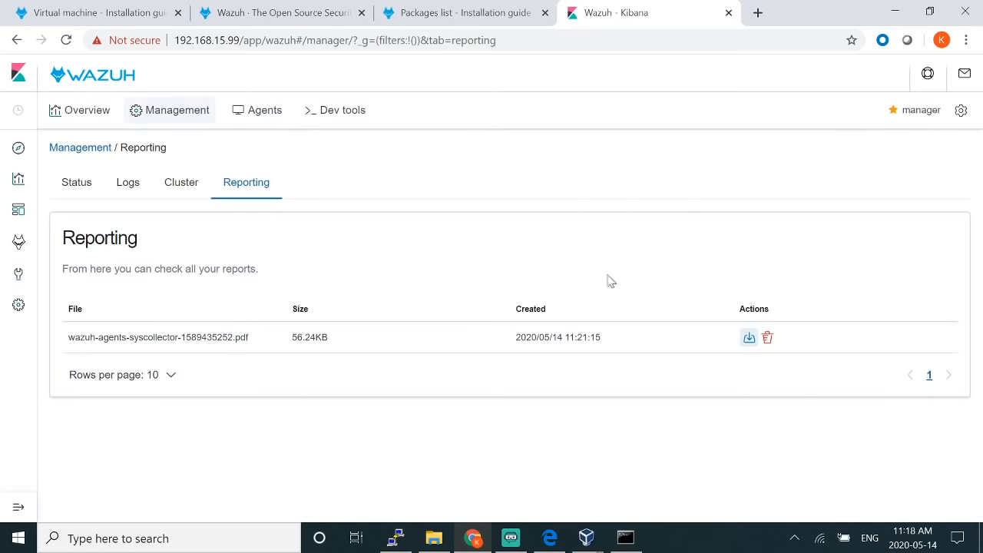
# Step: Go to Management > Agents and open agent LAP's details
pyautogui.click(80, 149)
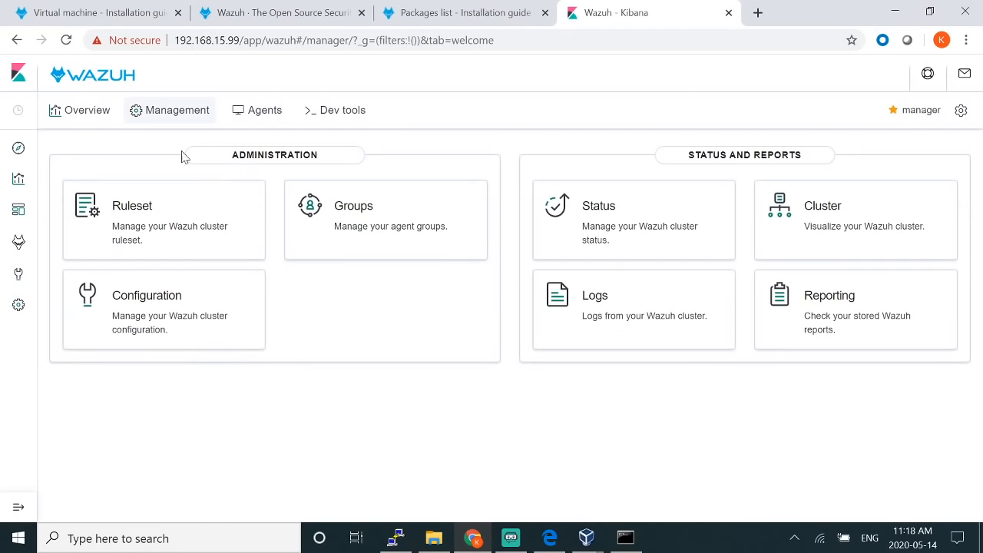
pyautogui.click(255, 111)
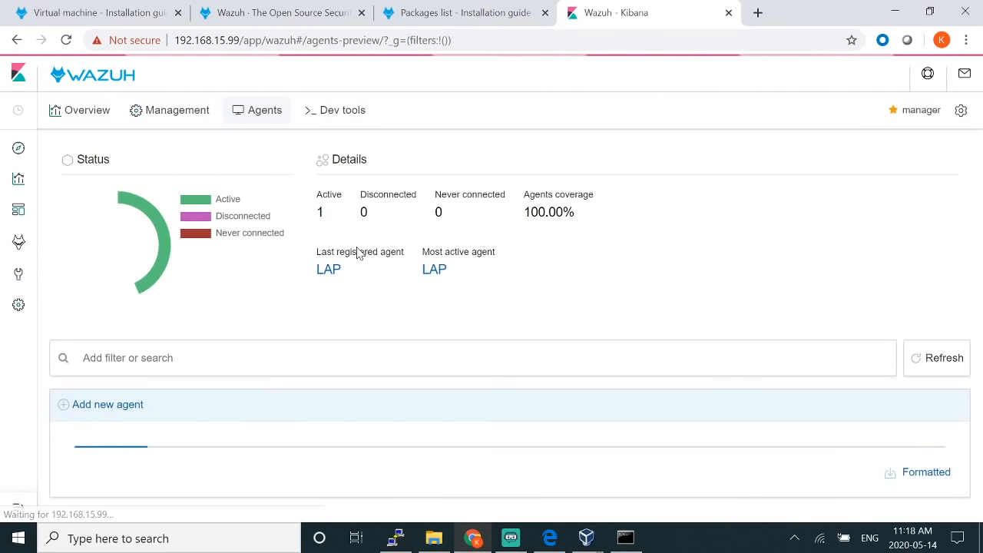
pyautogui.click(256, 468)
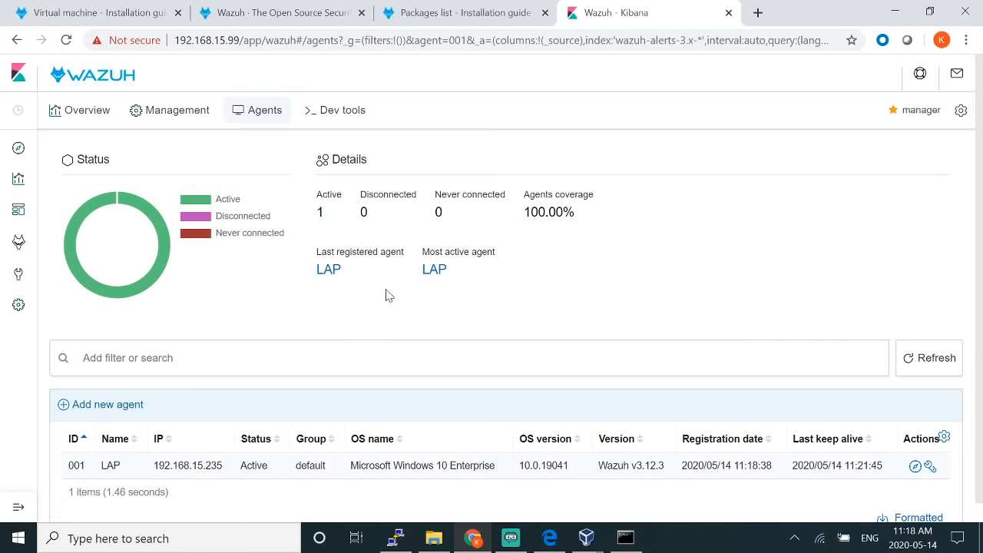
pyautogui.scroll(-1, 499, 315)
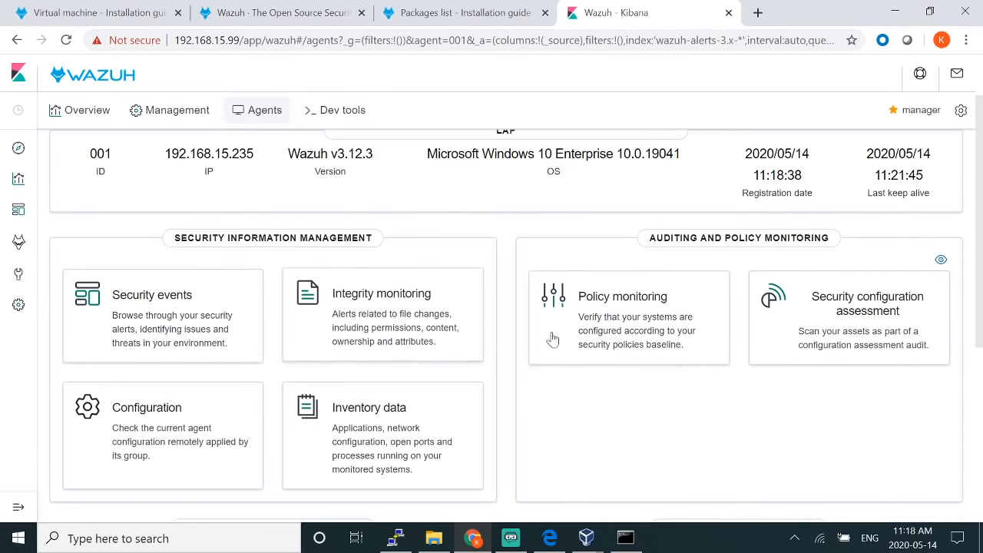
# Step: Check LAP's Policy monitoring and SCA views, which show no results
pyautogui.click(624, 296)
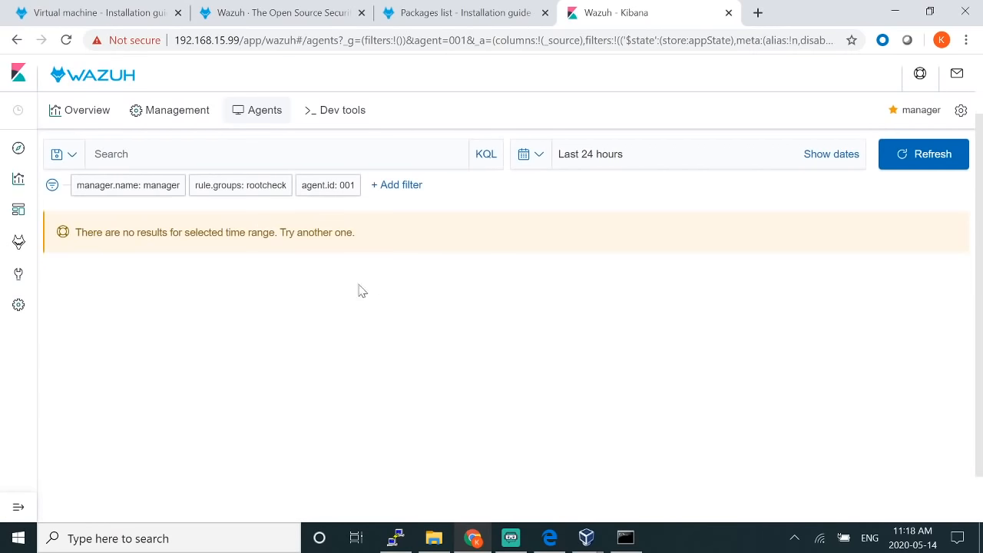
pyautogui.click(164, 182)
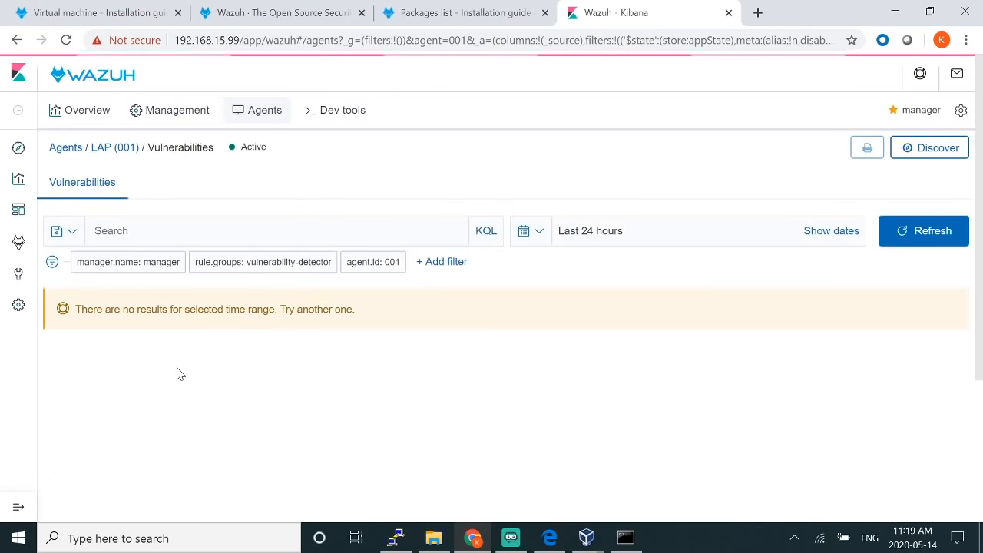
pyautogui.scroll(-3, 332, 357)
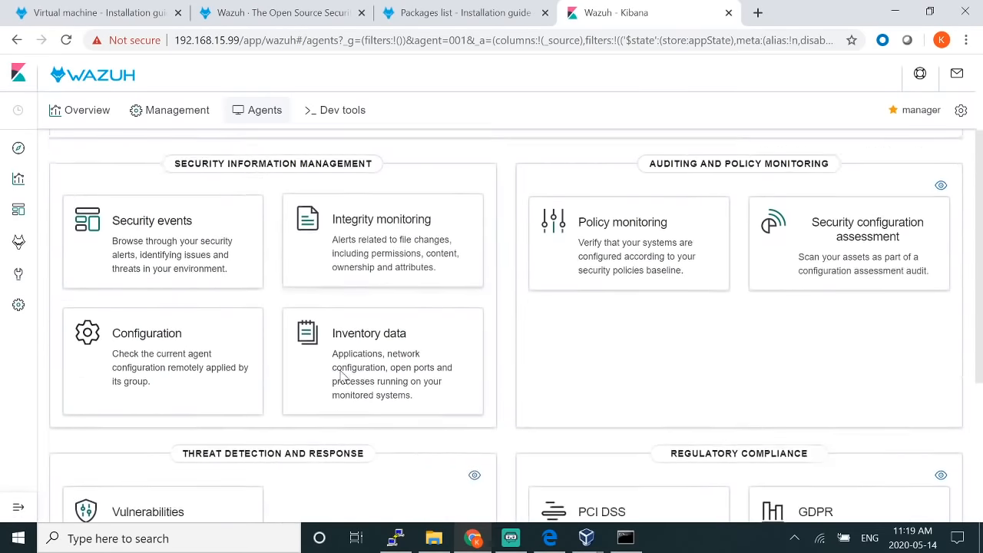
pyautogui.scroll(-2, 332, 357)
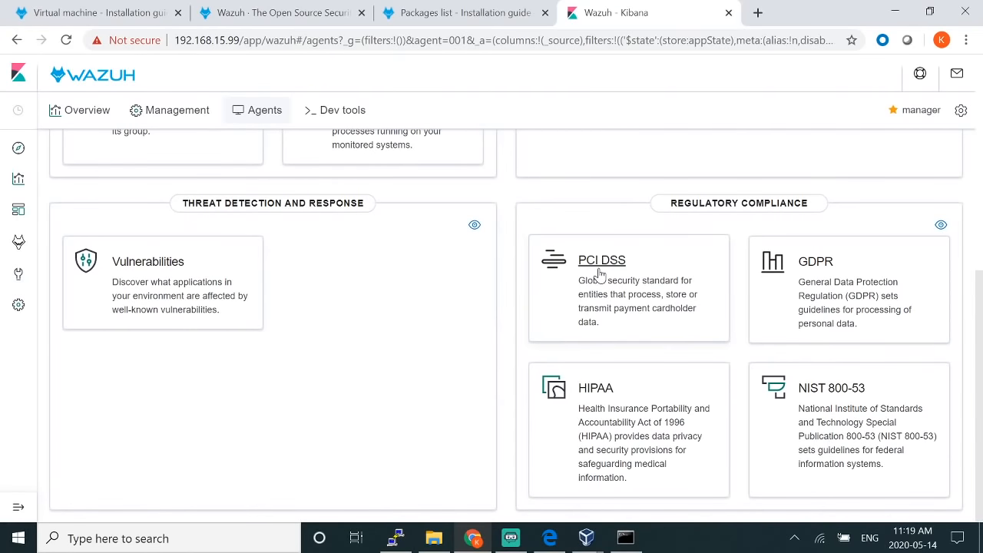
pyautogui.click(595, 275)
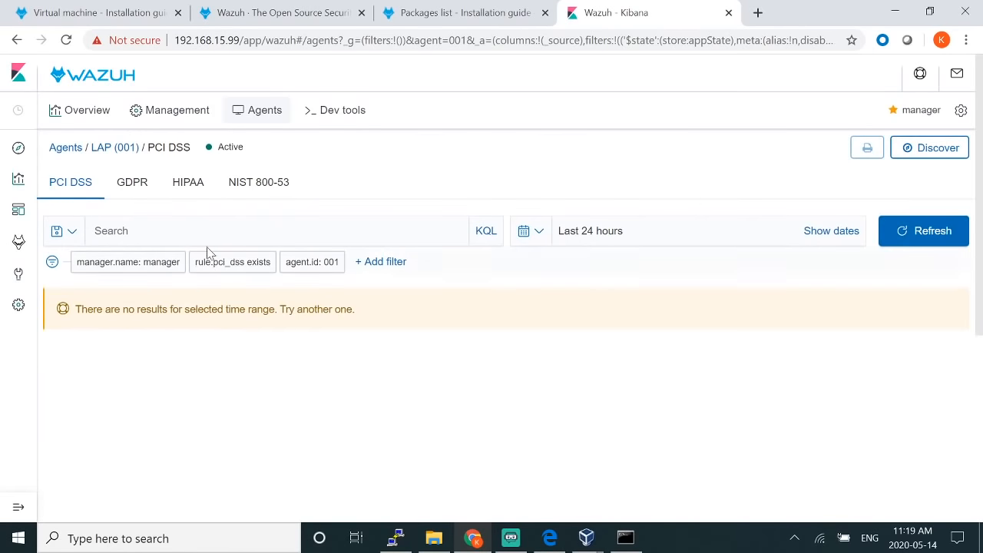
pyautogui.click(138, 191)
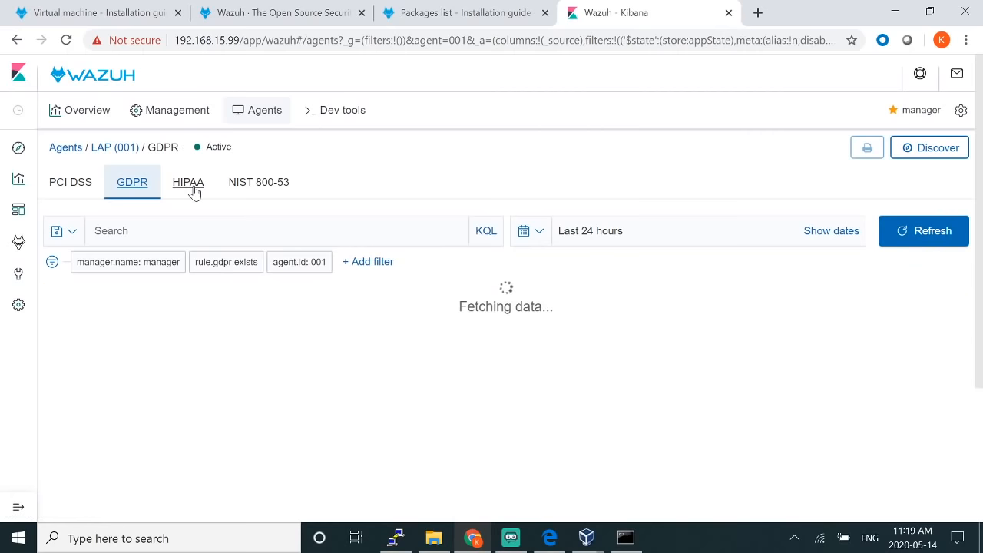
pyautogui.scroll(-4, 198, 314)
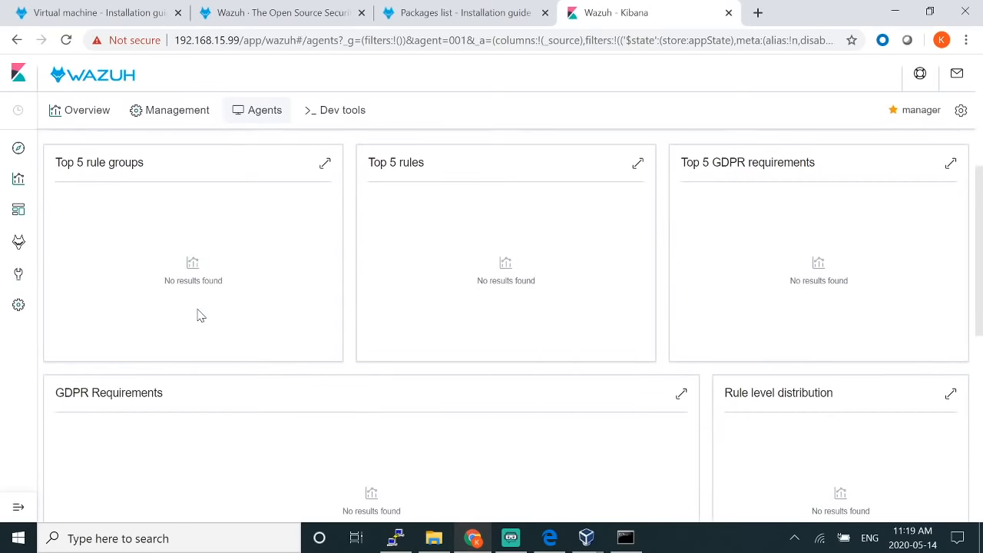
pyautogui.scroll(-7, 198, 313)
pyautogui.scroll(8, 198, 313)
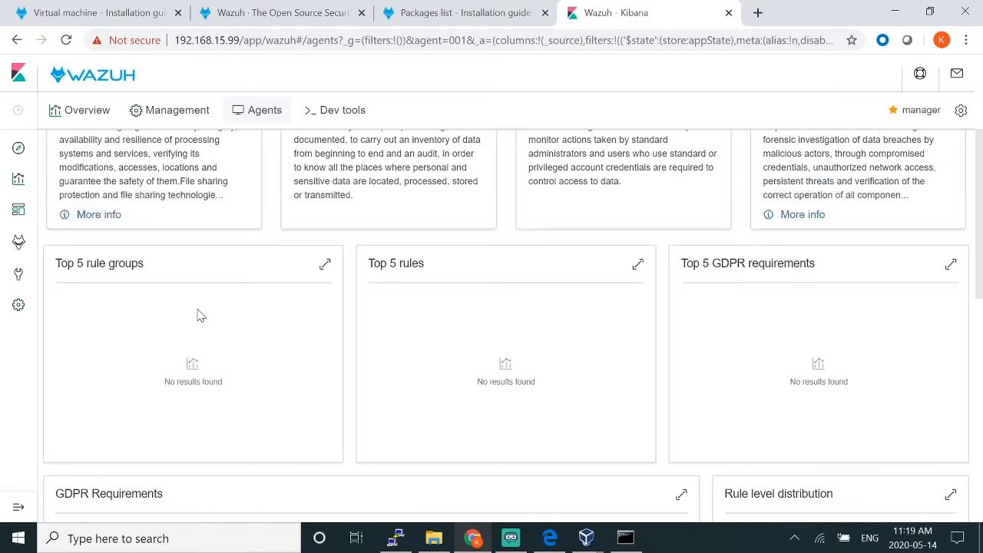
pyautogui.scroll(3, 198, 314)
pyautogui.click(189, 188)
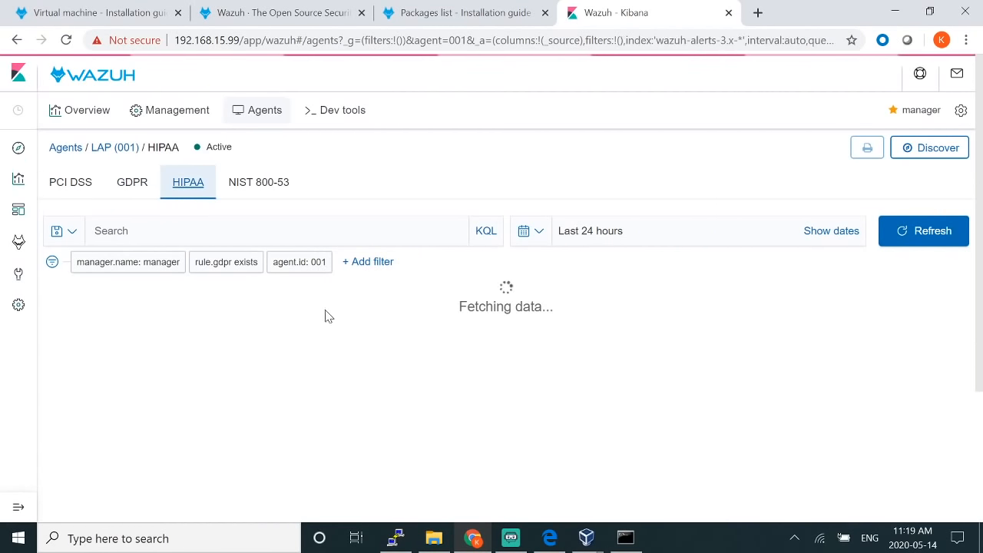
pyautogui.click(259, 186)
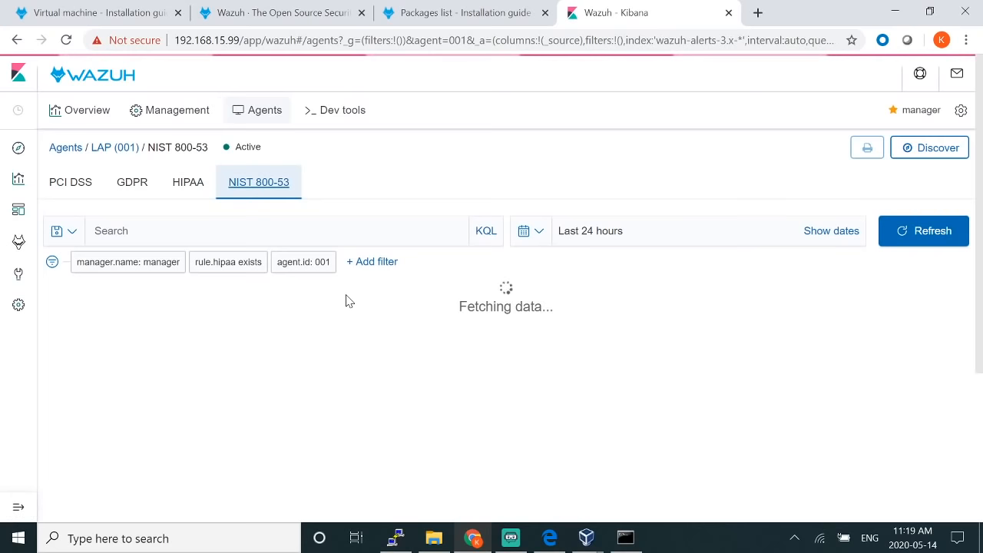
pyautogui.scroll(-7, 346, 299)
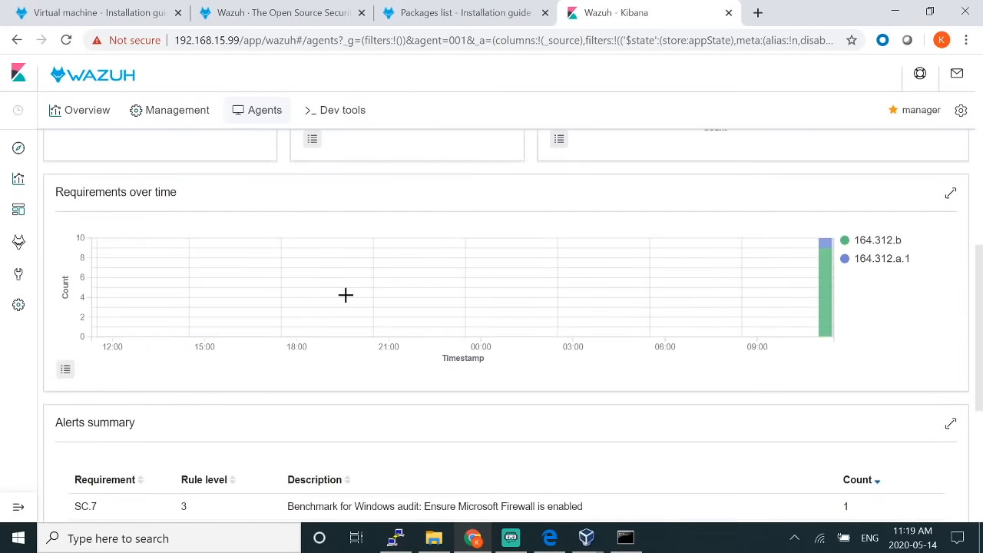
pyautogui.scroll(-4, 346, 300)
pyautogui.scroll(11, 347, 300)
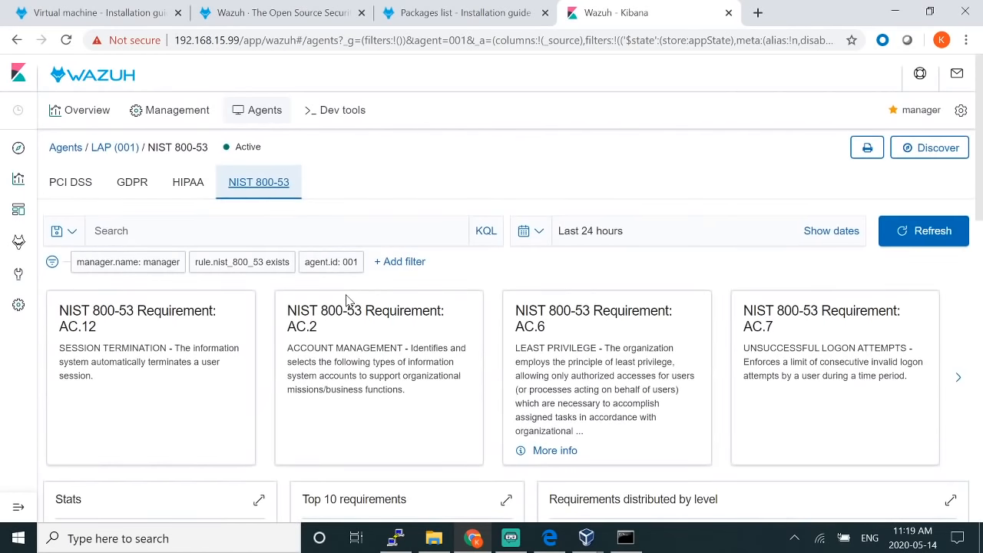
pyautogui.click(66, 192)
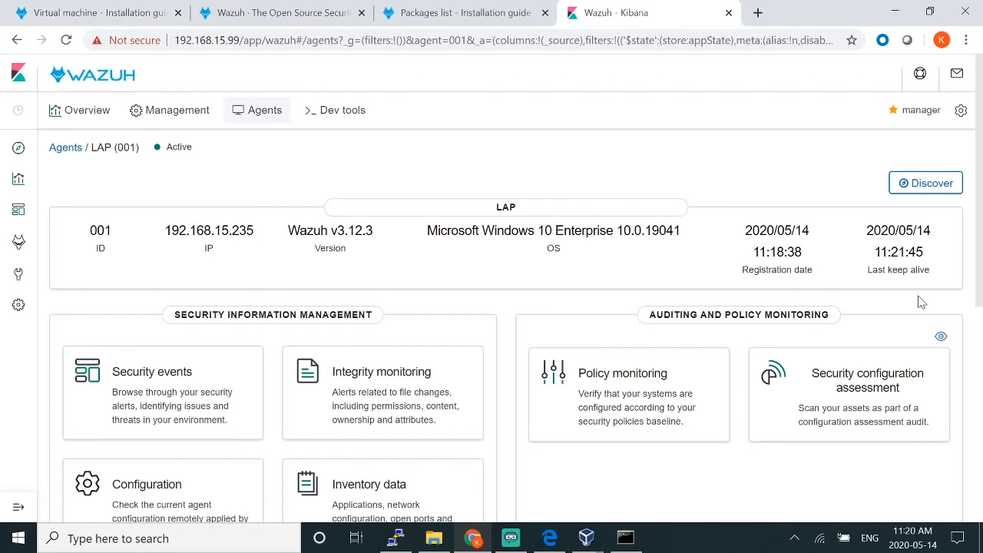
pyautogui.scroll(-4, 970, 313)
pyautogui.scroll(4, 970, 313)
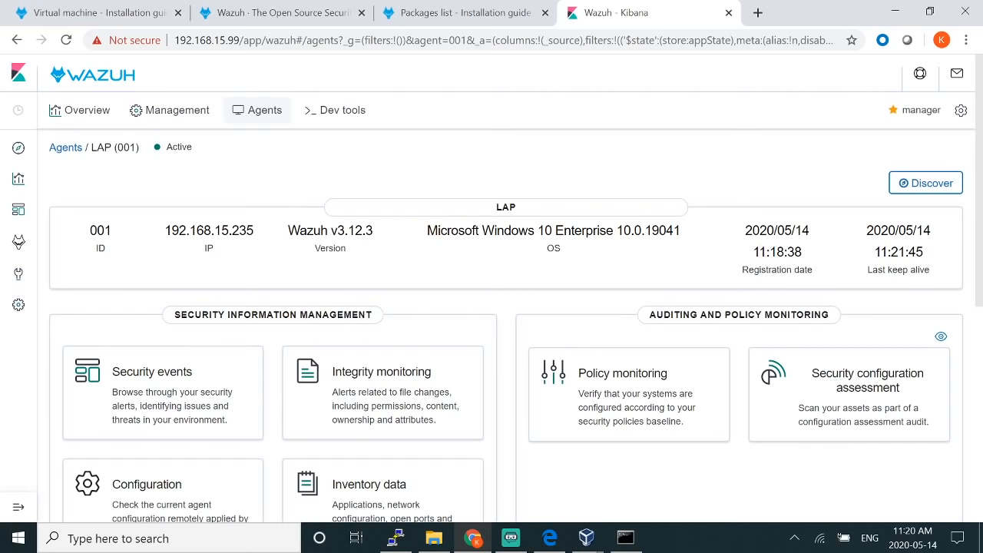
# Step: Bring up LAP's security events for the last 24 hours, showing 77 hits
pyautogui.scroll(-3, 654, 334)
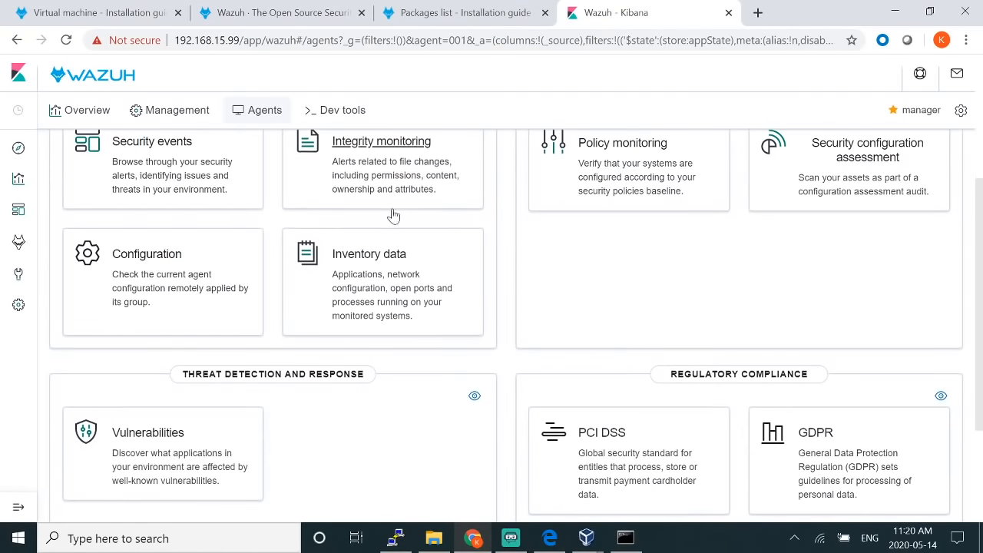
pyautogui.scroll(3, 733, 246)
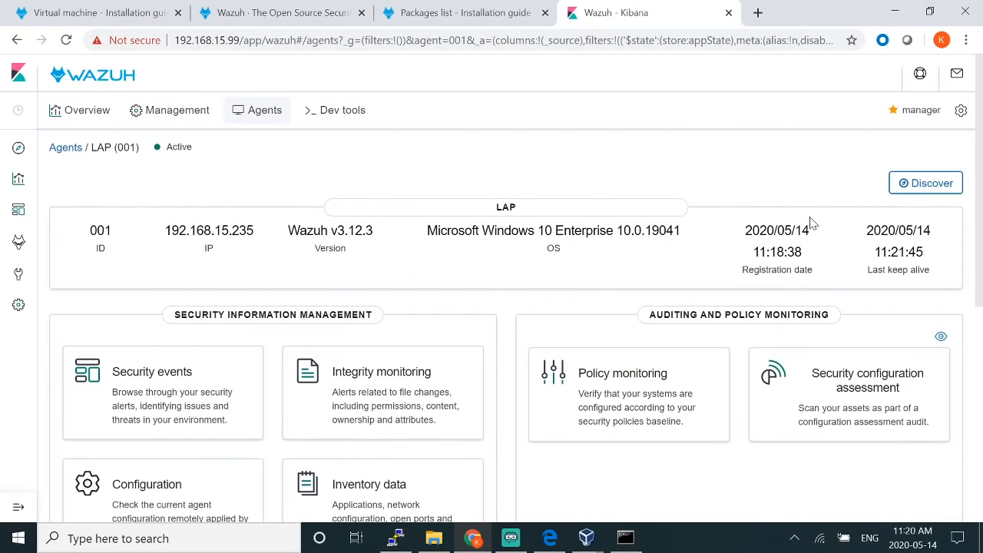
pyautogui.click(915, 189)
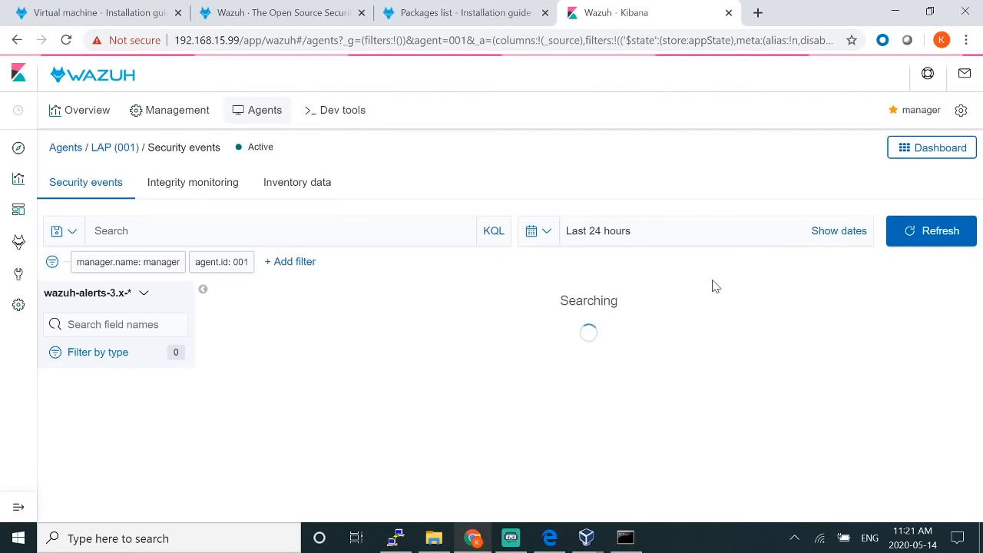
pyautogui.scroll(-5, 681, 345)
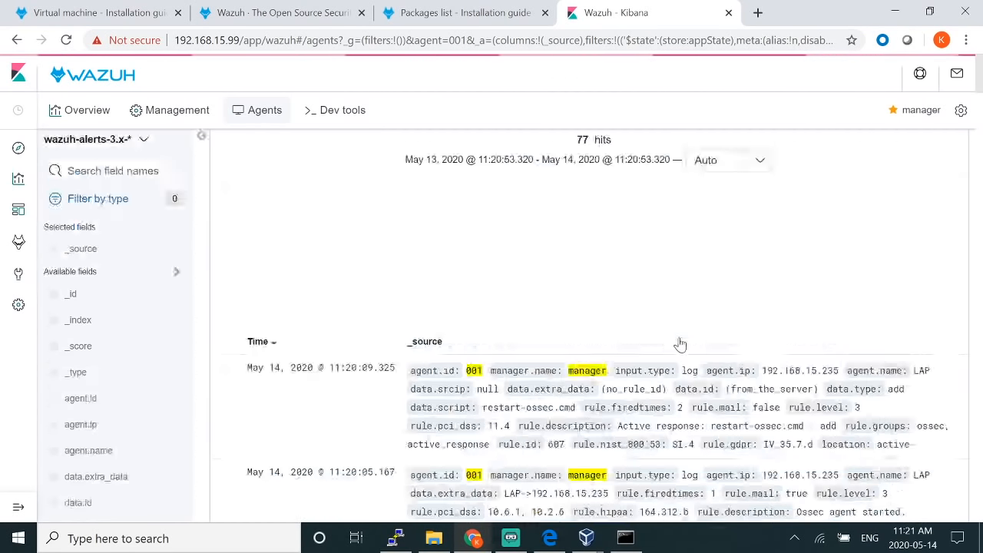
pyautogui.scroll(2, 340, 257)
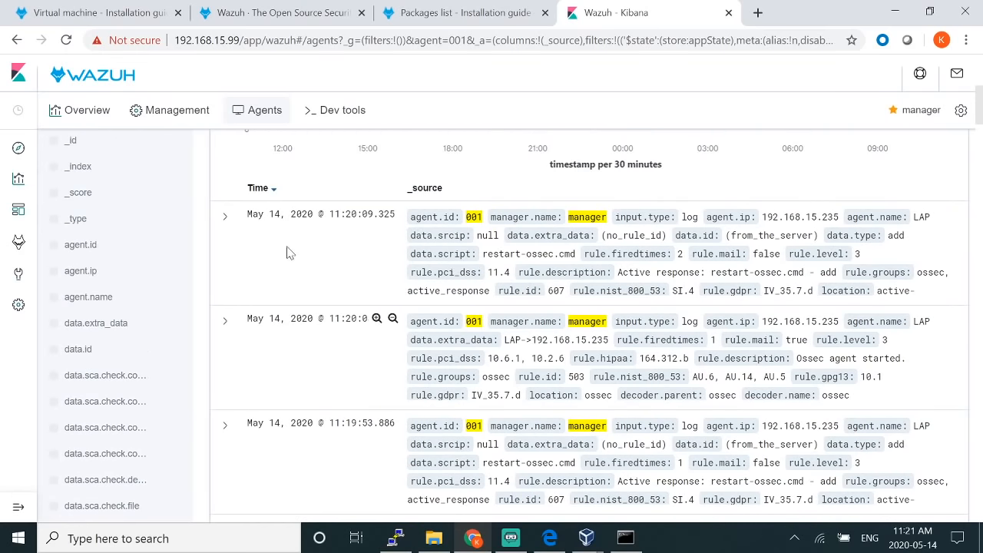
# Step: Expand the newest event and scroll through its table of fields
pyautogui.click(225, 219)
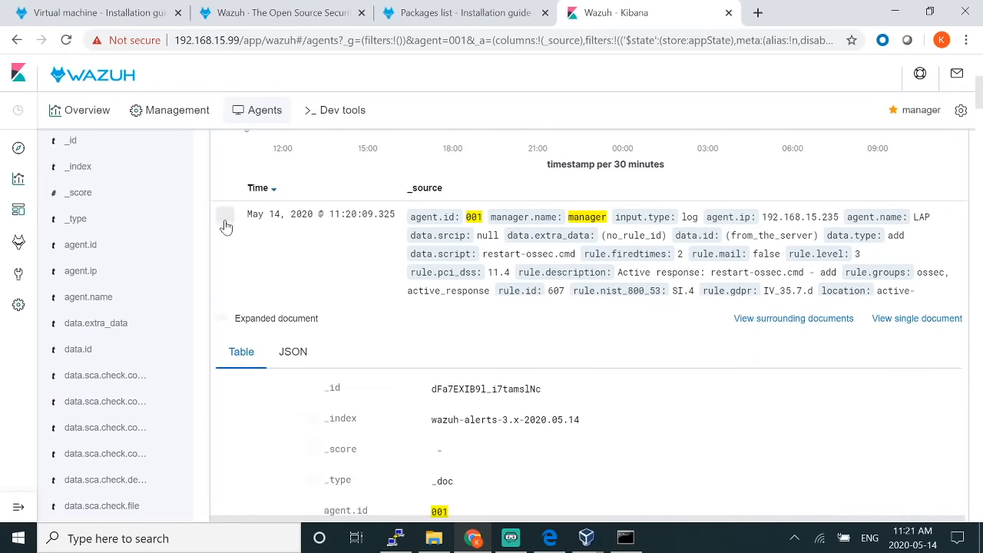
pyautogui.scroll(-3, 641, 287)
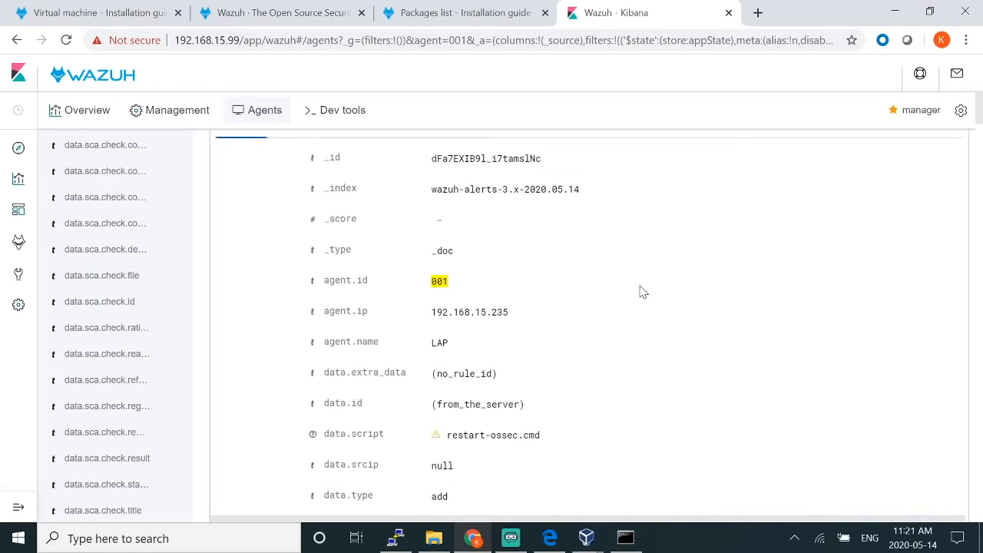
pyautogui.scroll(-1, 491, 394)
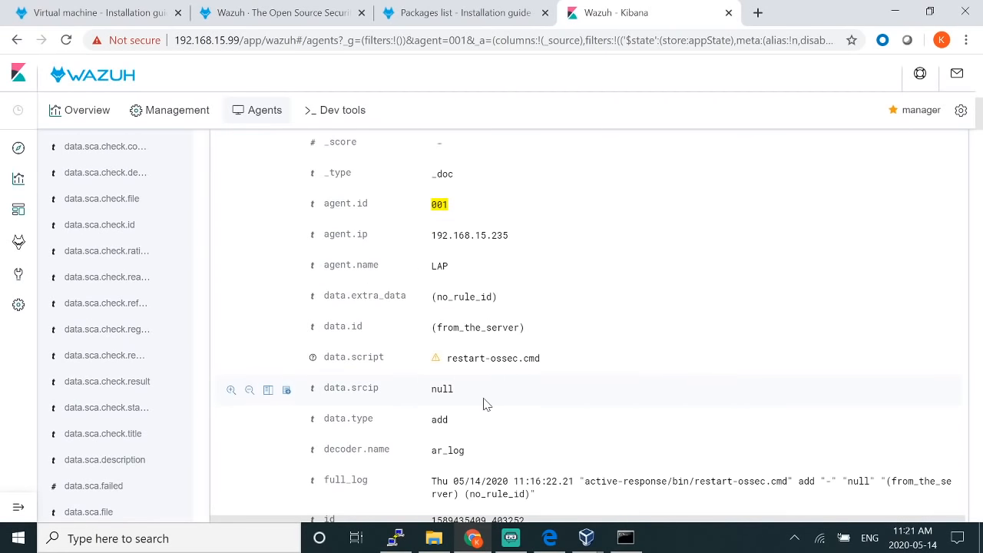
pyautogui.scroll(-4, 649, 306)
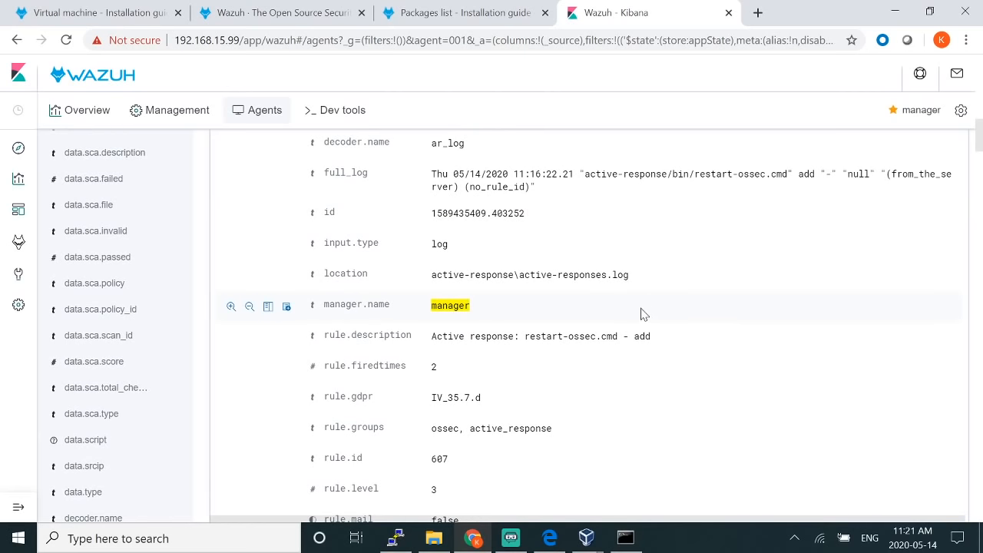
pyautogui.scroll(10, 644, 314)
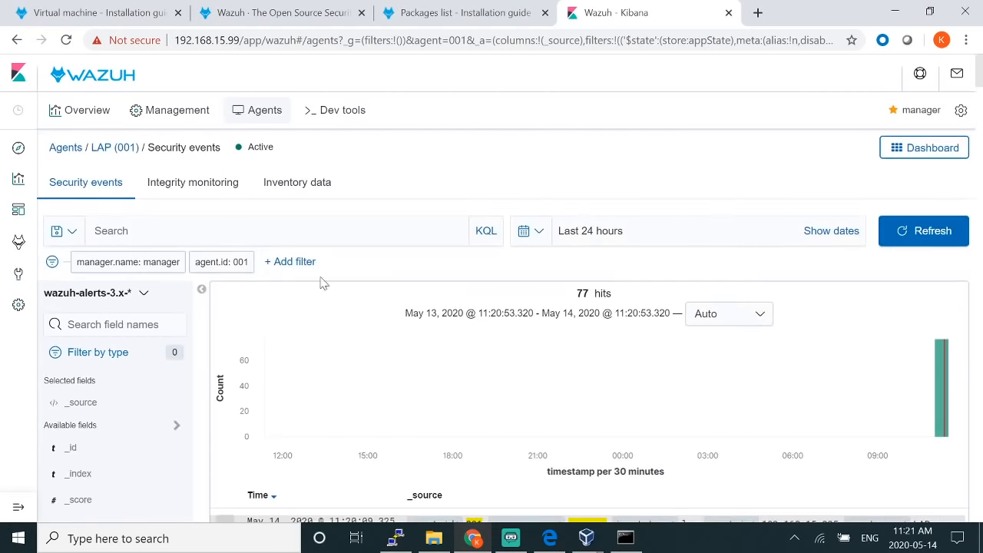
# Step: Switch to LAP's Integrity monitoring view, which reports no syscheck results
pyautogui.click(185, 186)
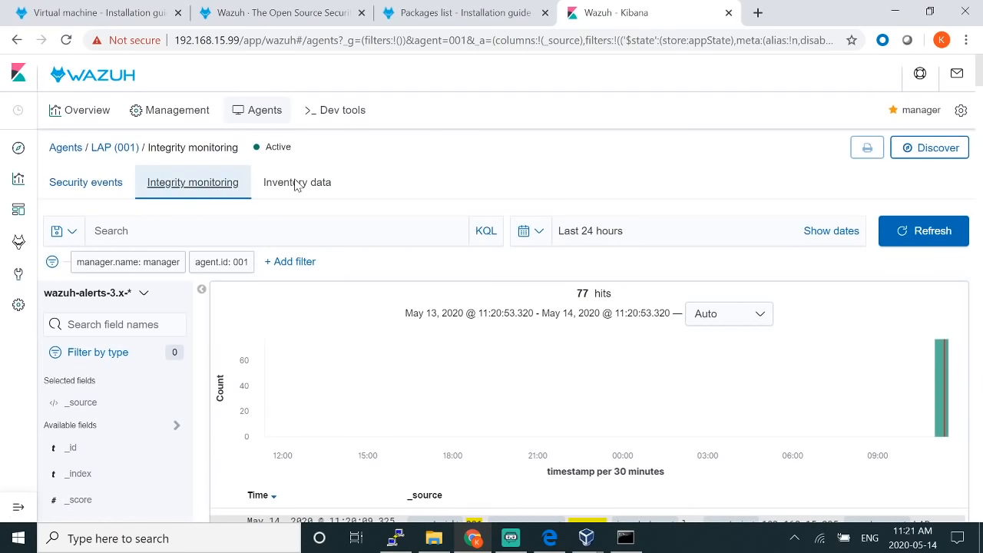
pyautogui.scroll(-2, 451, 362)
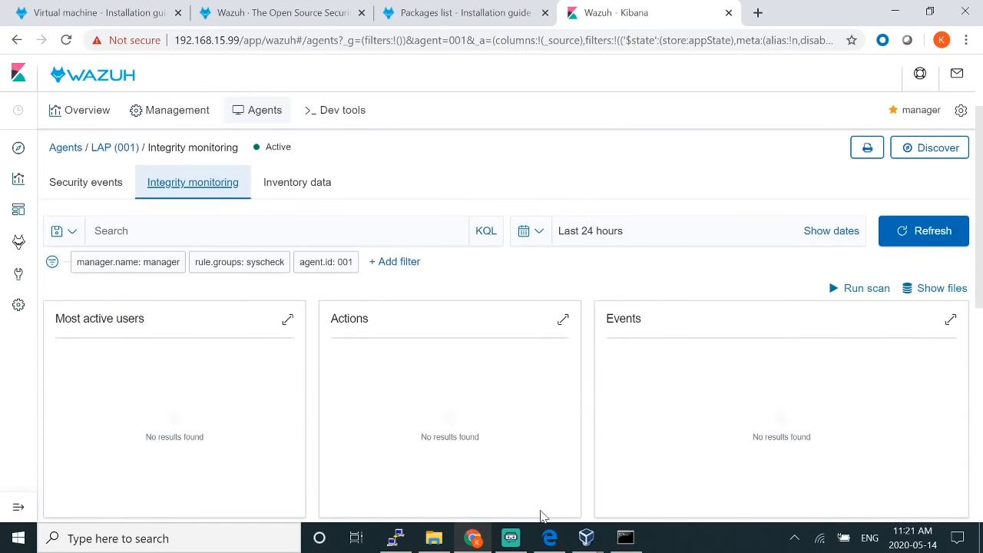
# Step: Run c:\Program Files (x86)\ossec-agent\win32ui.exe and open ossec.conf via View > View Config
pyautogui.moveTo(620, 530)
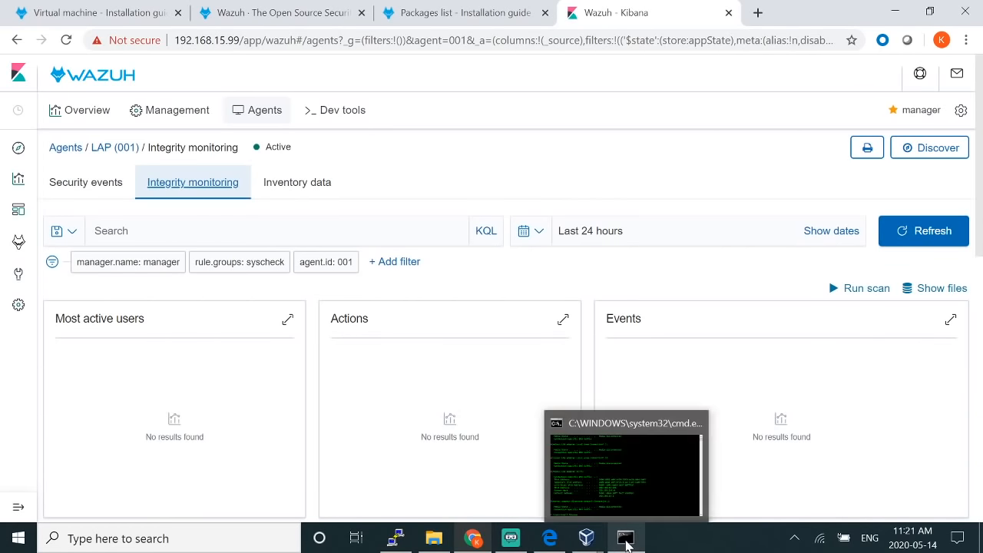
pyautogui.press('super+r')
pyautogui.write('c')
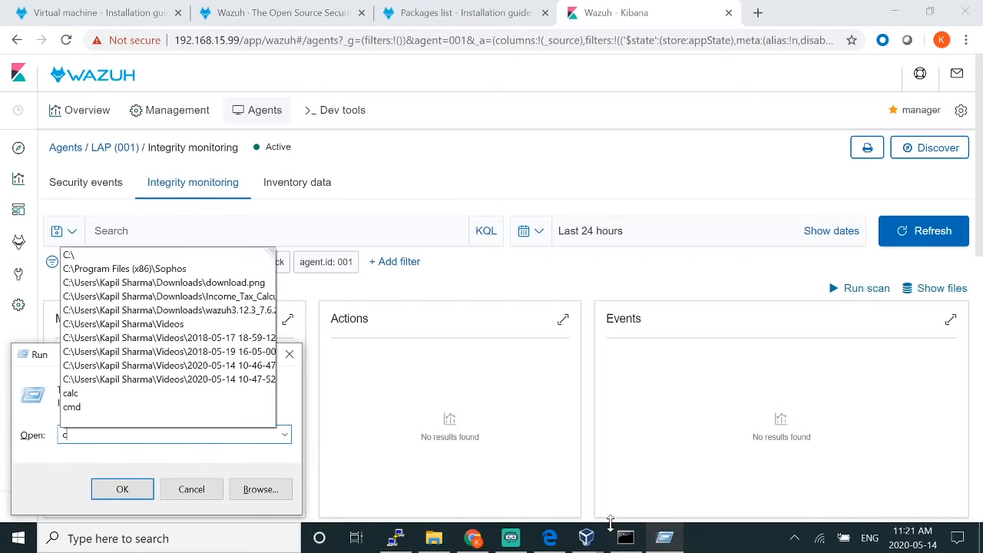
pyautogui.write(':\\')
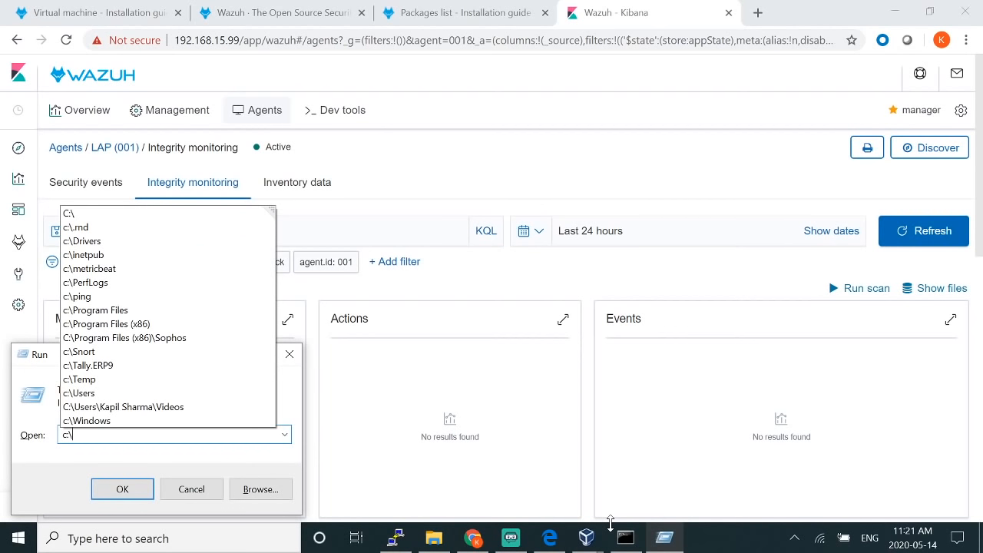
pyautogui.write('prog')
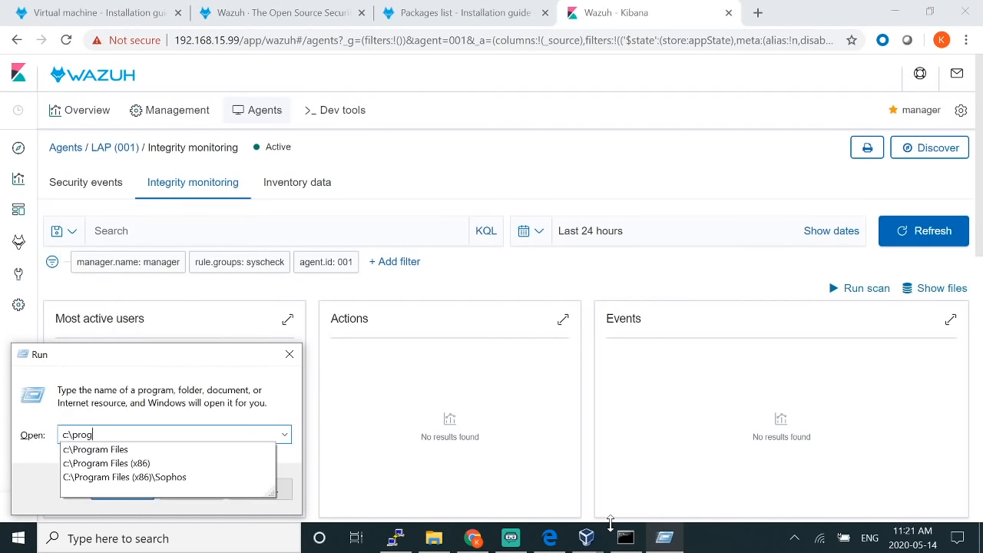
pyautogui.press('Down')
pyautogui.press('Down')
pyautogui.write('\\os')
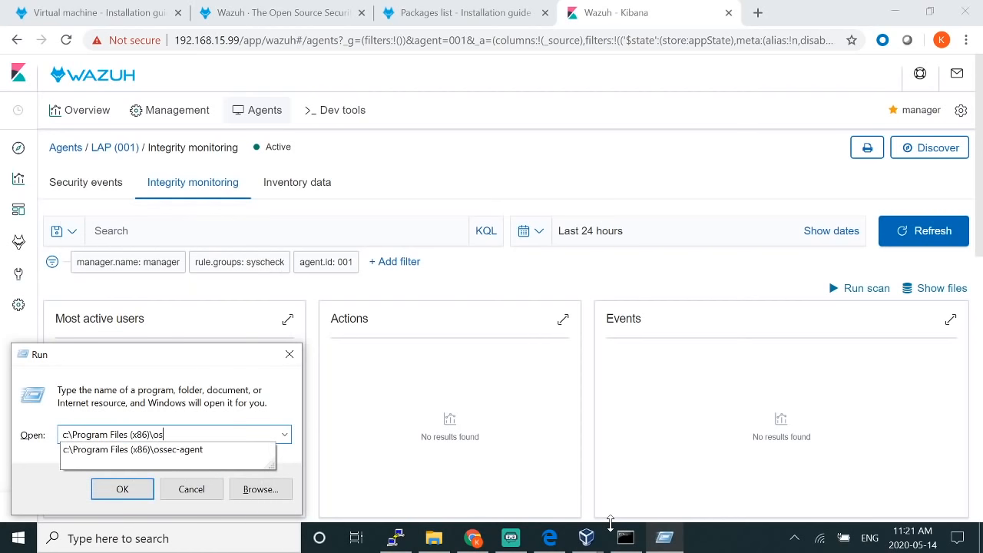
pyautogui.press('Down')
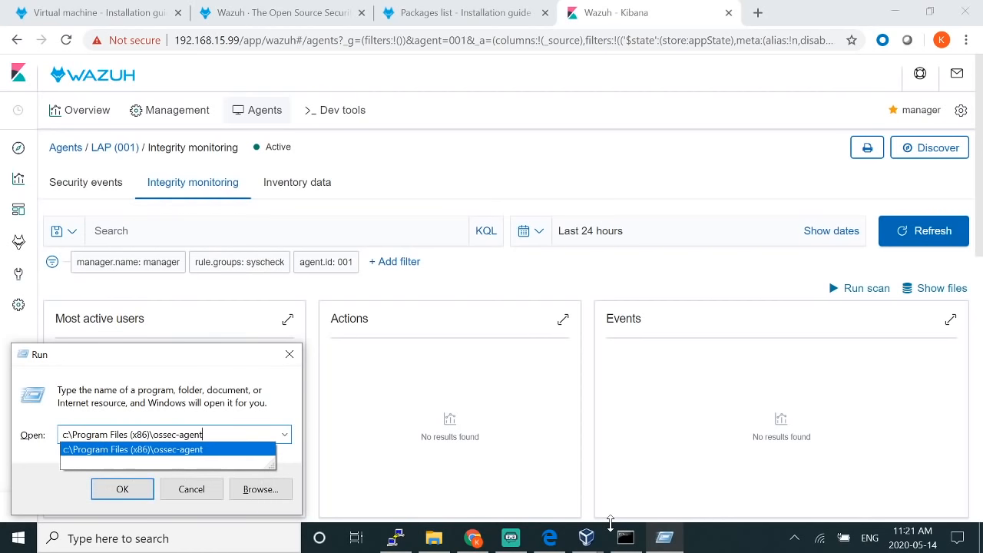
pyautogui.write('\\w')
pyautogui.press('Down')
pyautogui.press('Return')
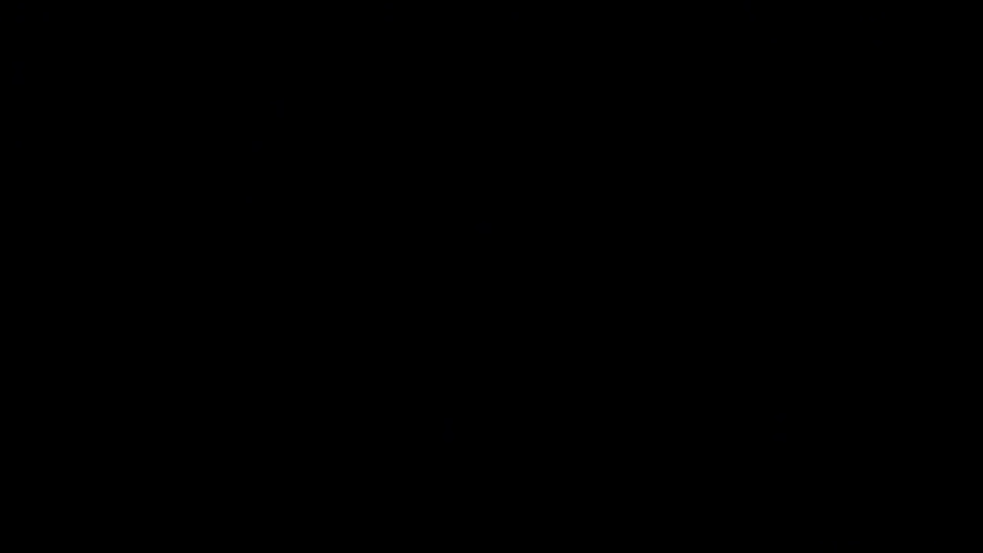
pyautogui.click(422, 182)
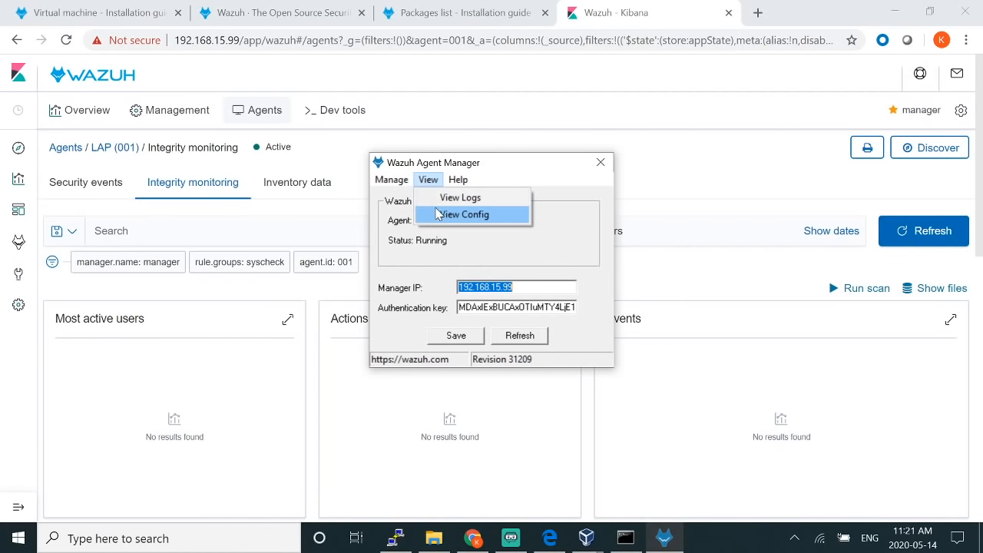
pyautogui.click(441, 215)
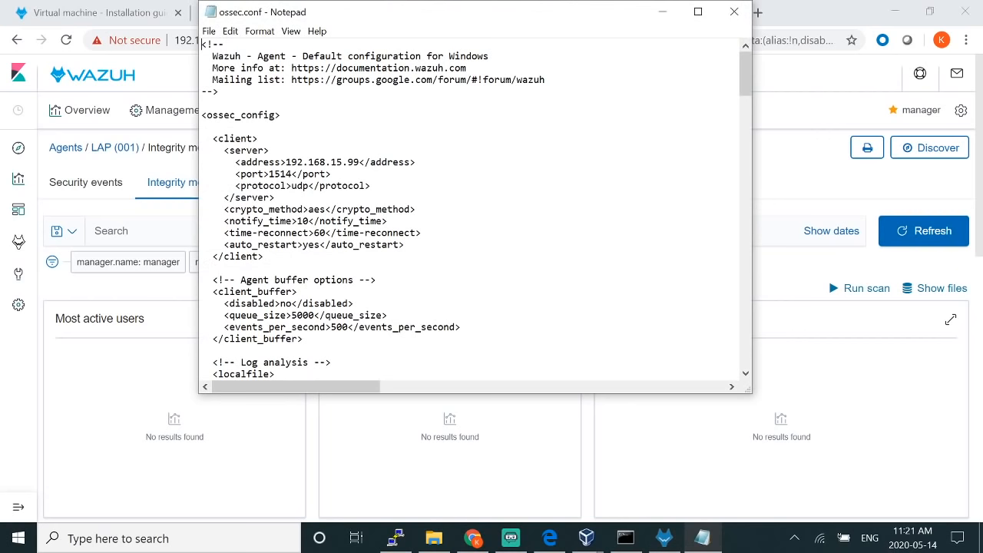
pyautogui.scroll(-4, 475, 211)
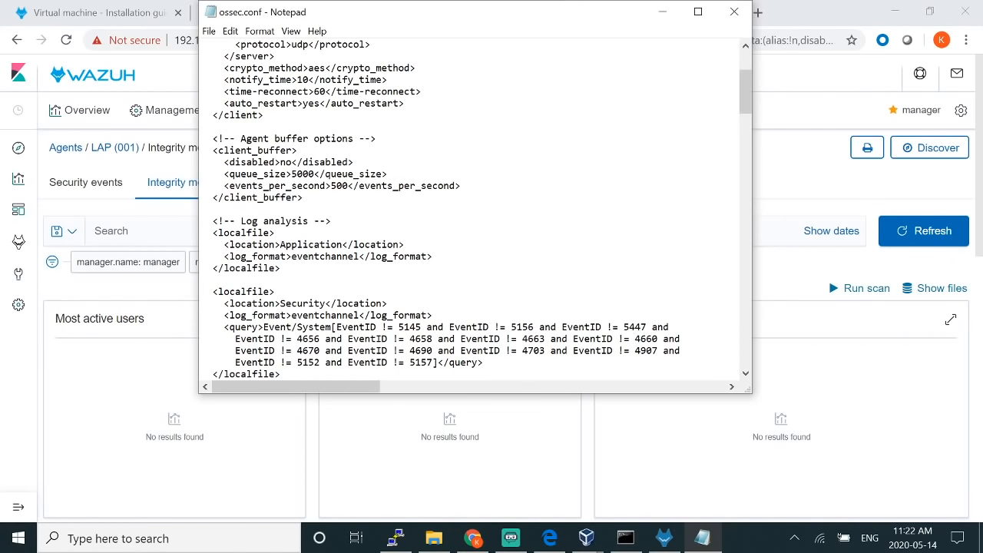
pyautogui.scroll(-4, 475, 211)
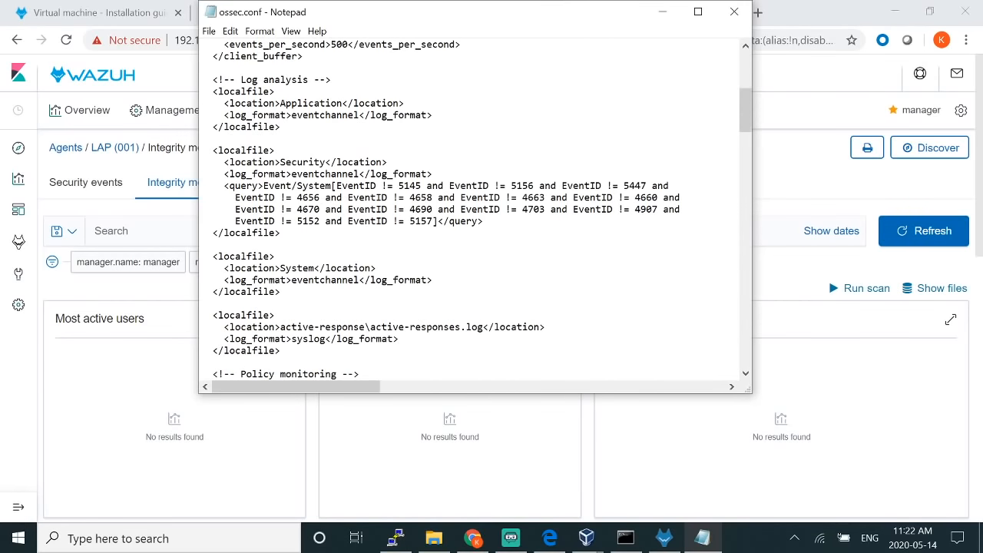
pyautogui.scroll(-2, 475, 211)
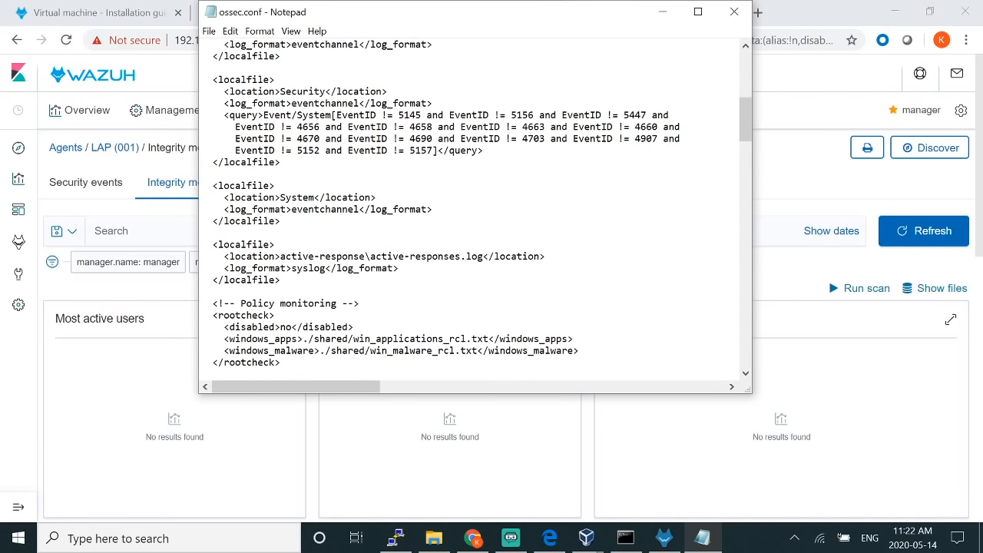
pyautogui.scroll(-3, 474, 211)
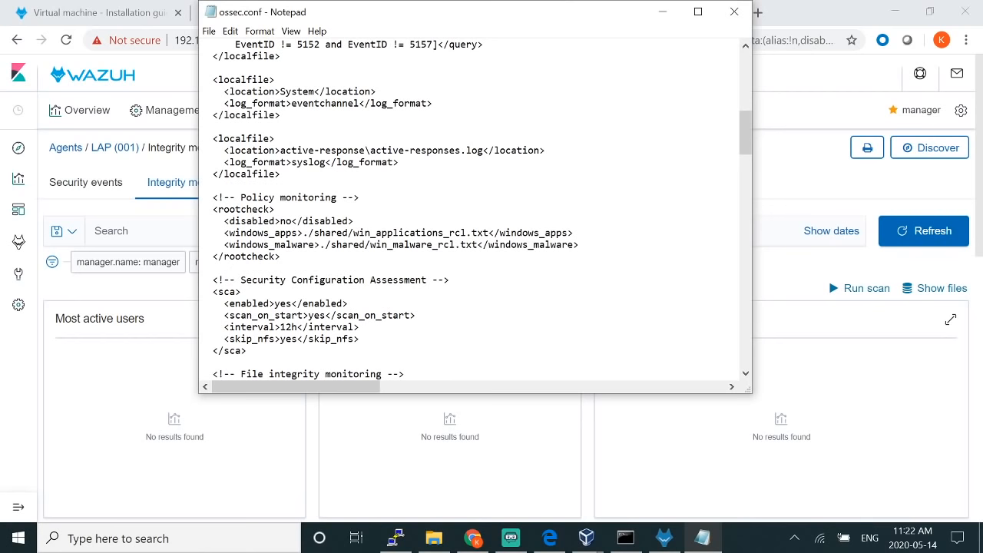
pyautogui.scroll(-1, 475, 212)
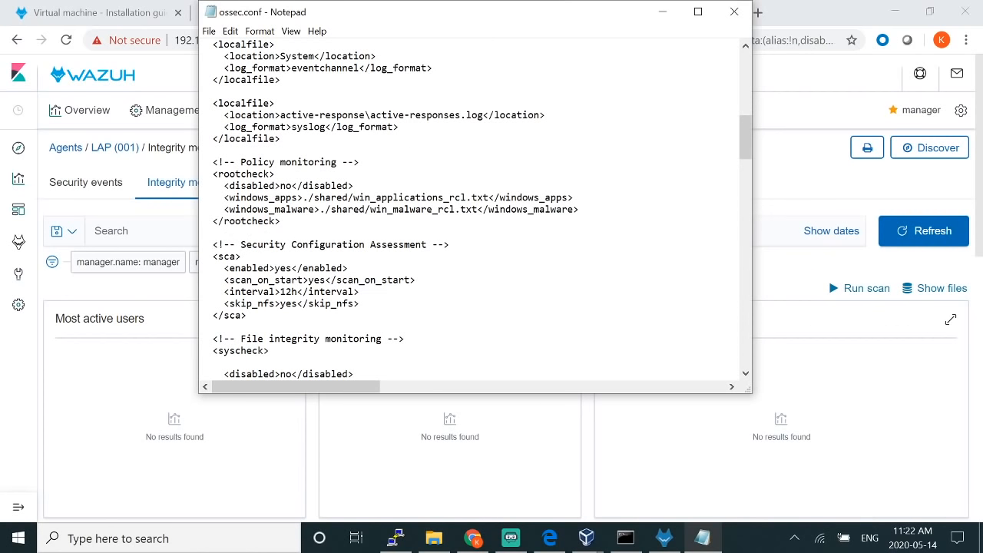
pyautogui.moveTo(268, 245); pyautogui.dragTo(361, 244)
pyautogui.moveTo(224, 268); pyautogui.dragTo(348, 268)
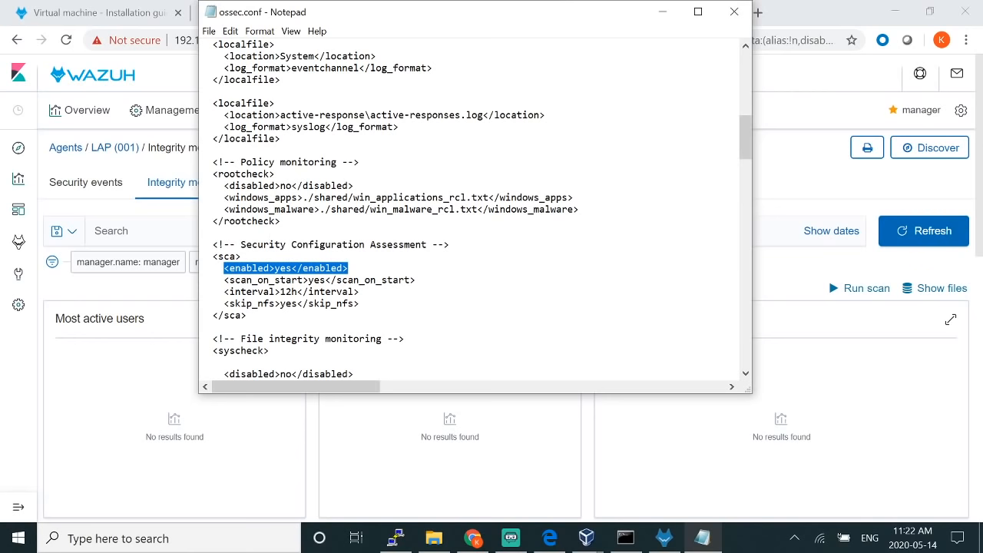
pyautogui.moveTo(224, 185); pyautogui.dragTo(354, 185)
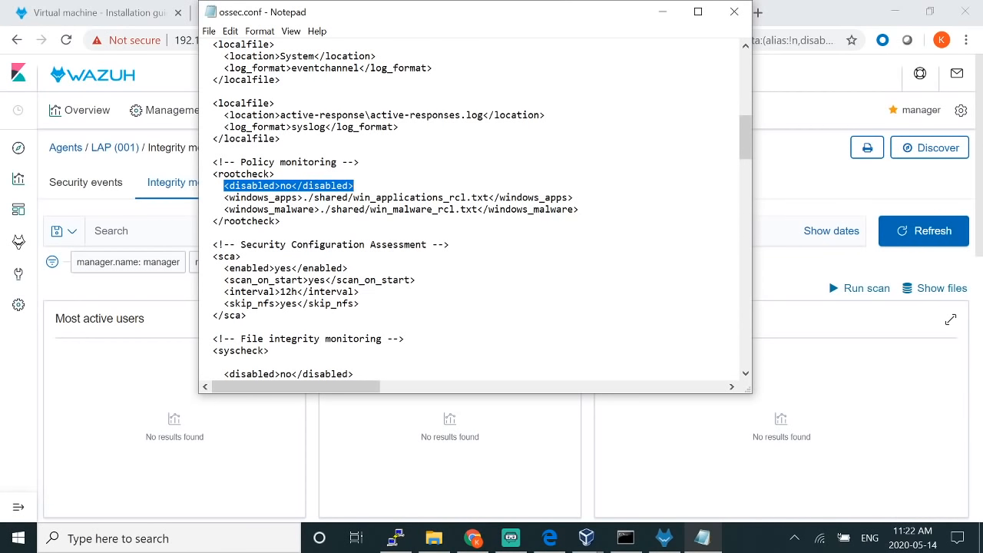
pyautogui.scroll(-6, 475, 210)
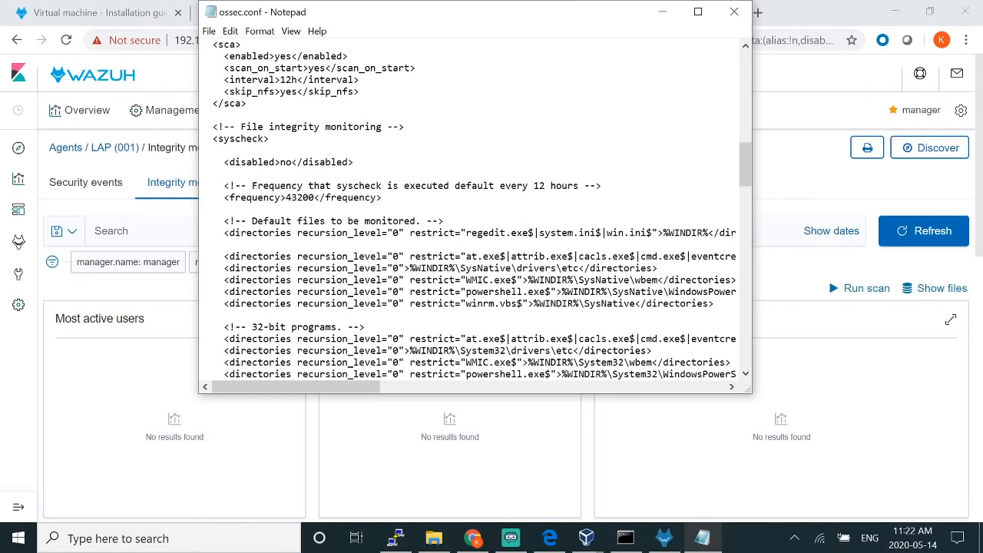
pyautogui.scroll(-1, 474, 210)
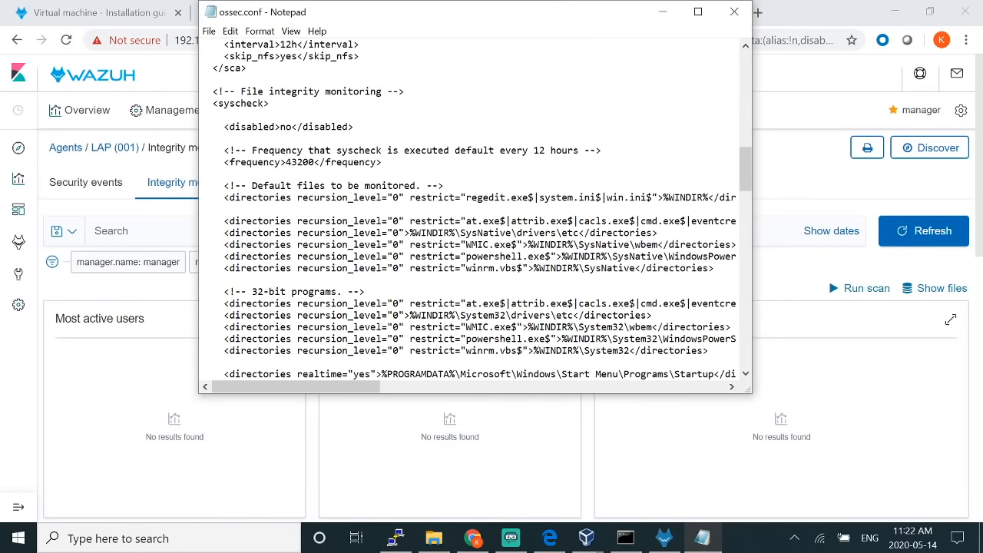
pyautogui.moveTo(229, 185); pyautogui.dragTo(438, 326)
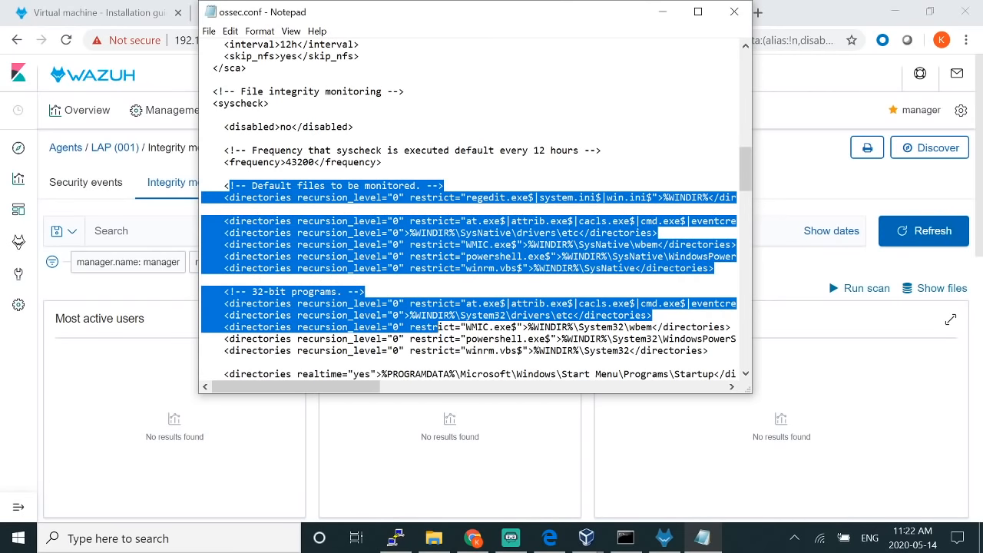
pyautogui.click(397, 244)
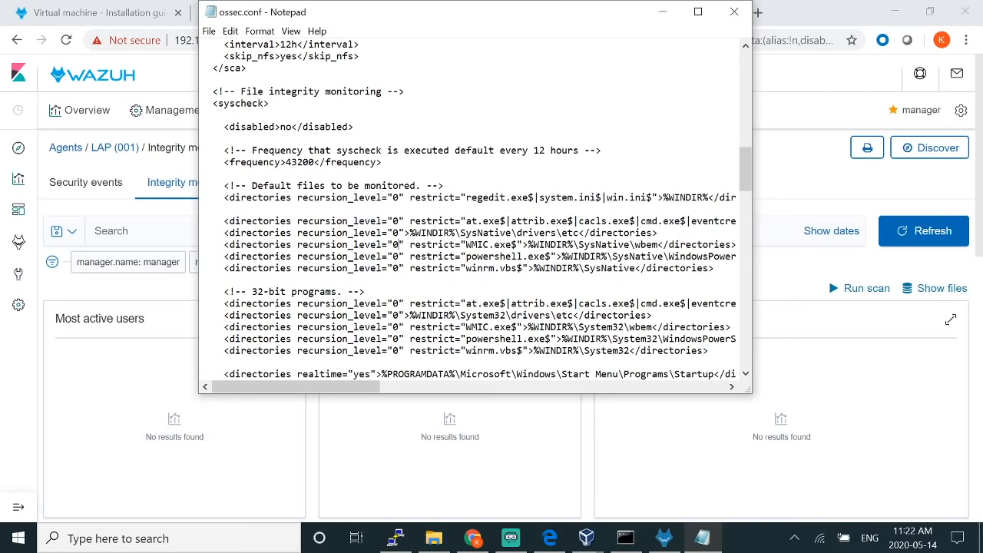
pyautogui.scroll(-4, 397, 244)
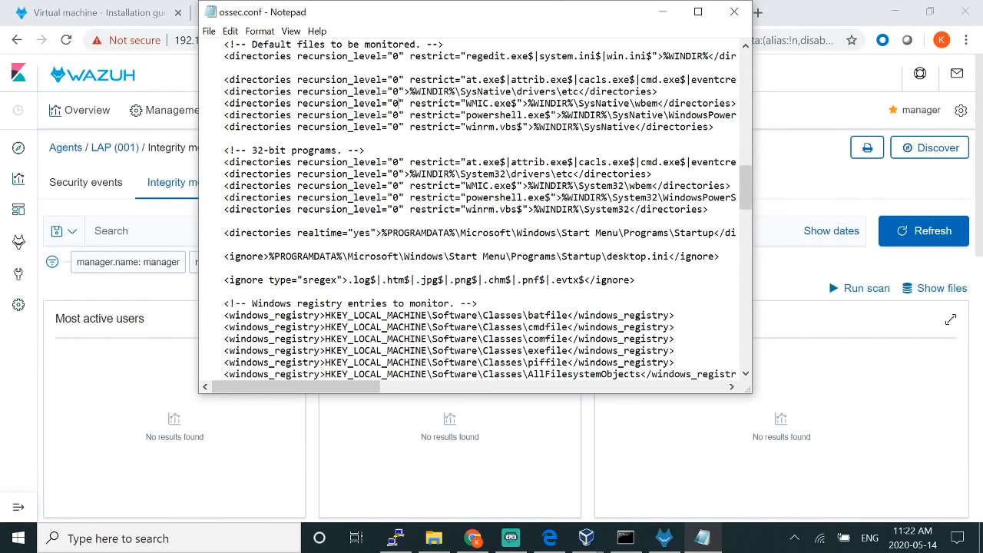
pyautogui.scroll(-10, 476, 215)
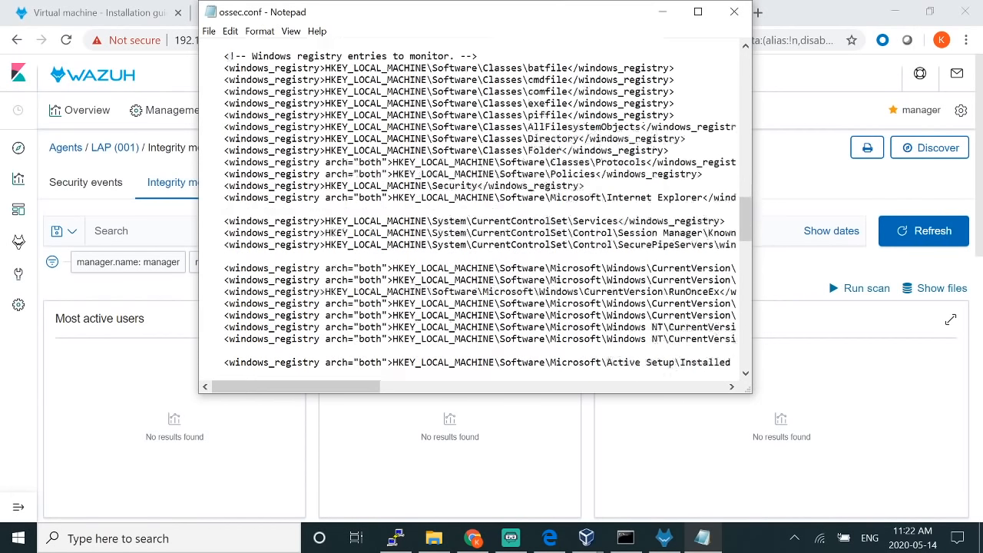
pyautogui.scroll(-12, 476, 215)
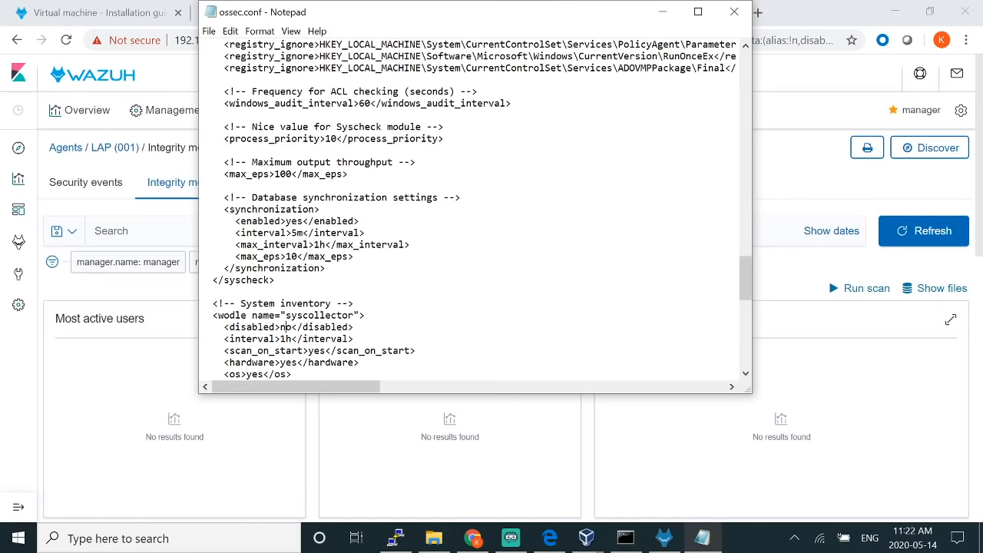
pyautogui.scroll(-2, 476, 215)
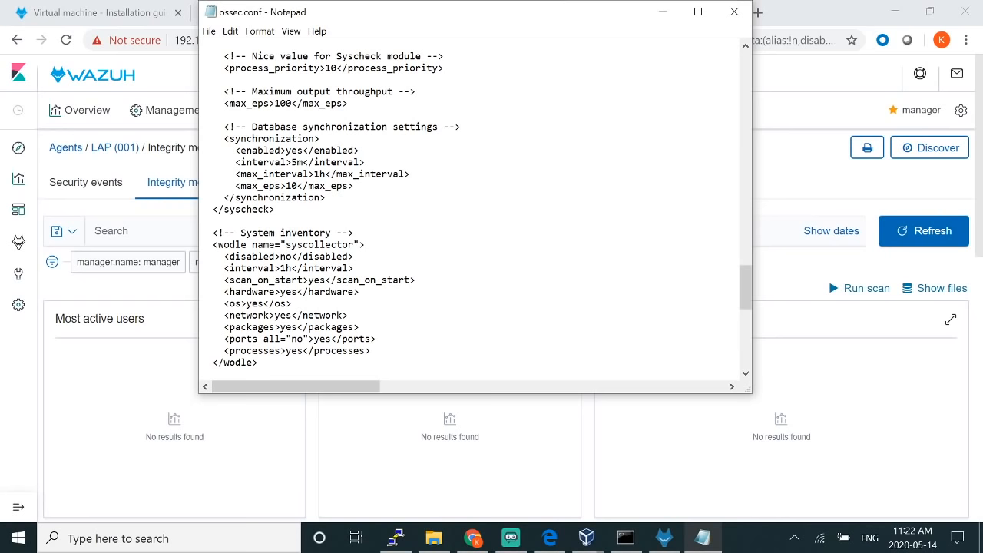
pyautogui.scroll(-1, 476, 215)
pyautogui.scroll(-3, 476, 215)
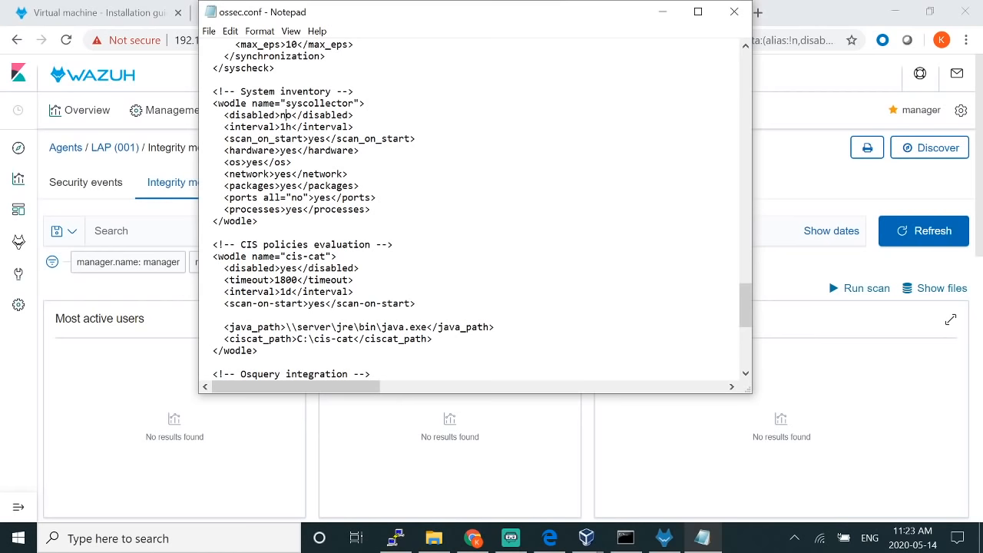
pyautogui.moveTo(224, 269); pyautogui.dragTo(359, 269)
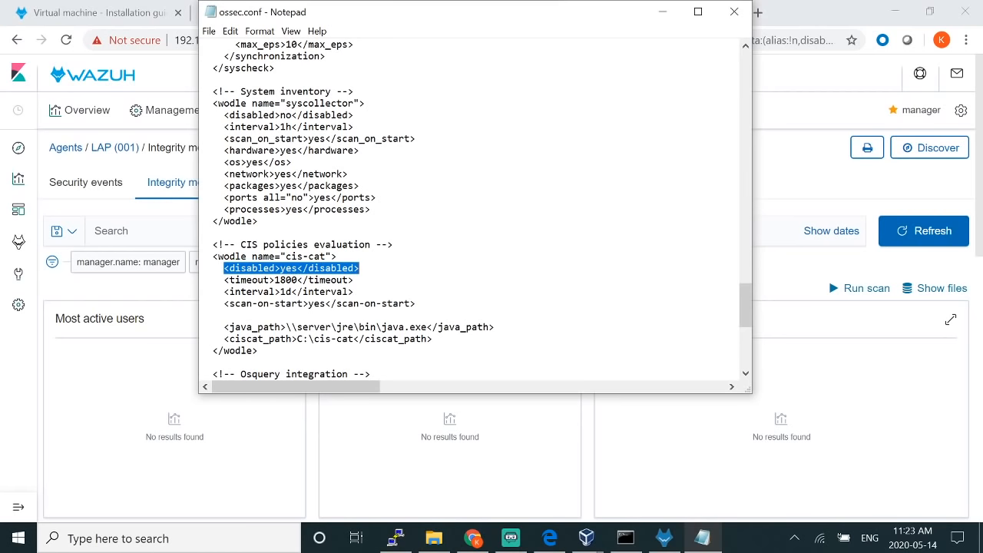
pyautogui.scroll(-1, 476, 208)
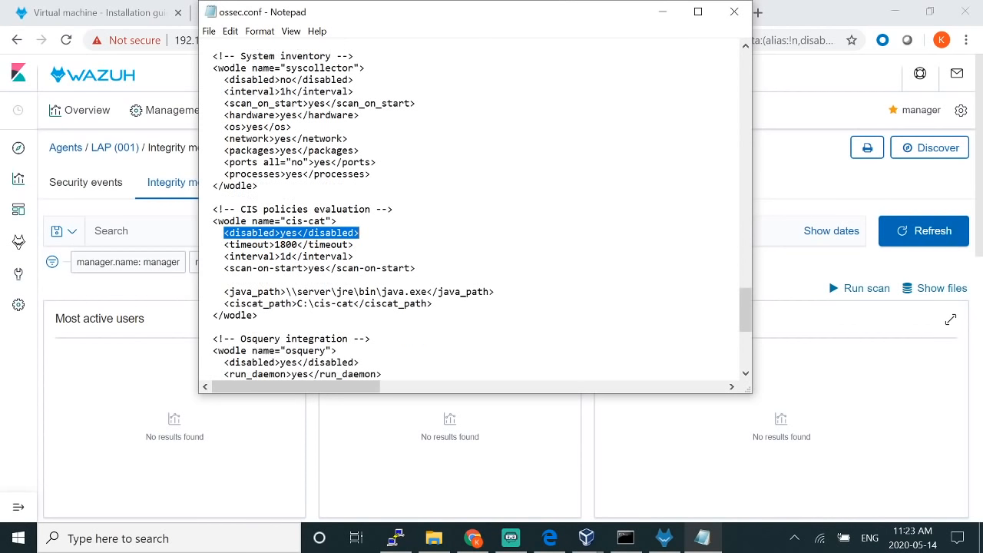
pyautogui.scroll(-2, 477, 208)
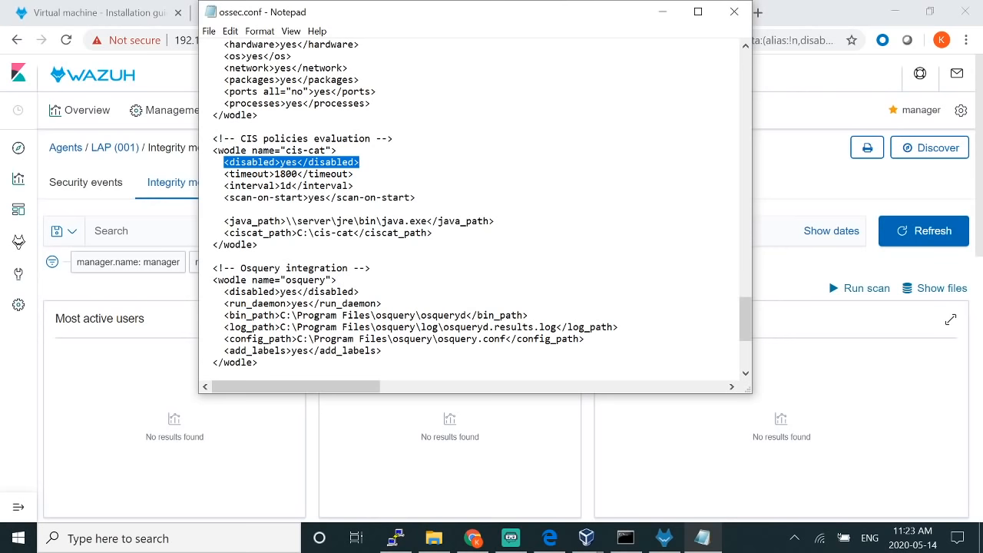
pyautogui.scroll(-2, 476, 208)
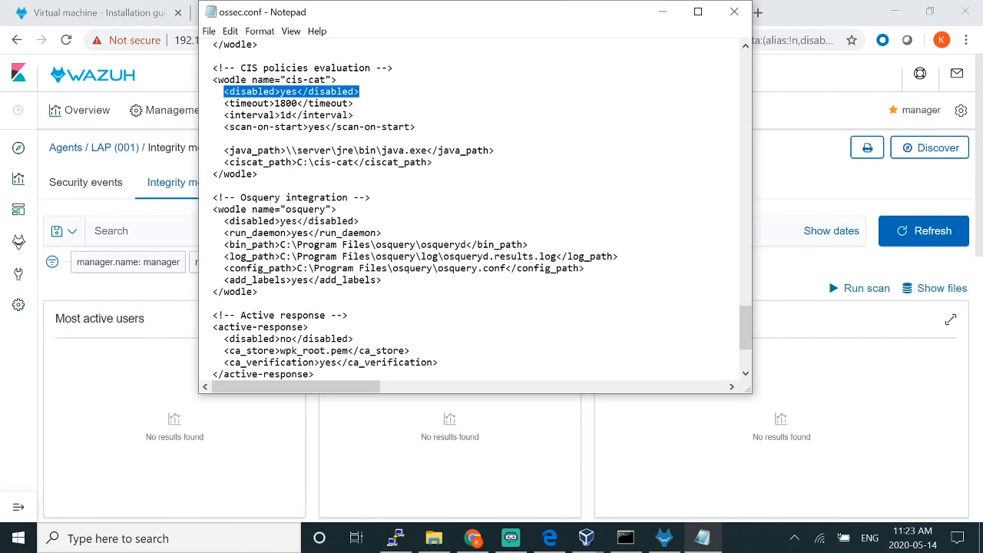
pyautogui.moveTo(280, 245); pyautogui.dragTo(467, 244)
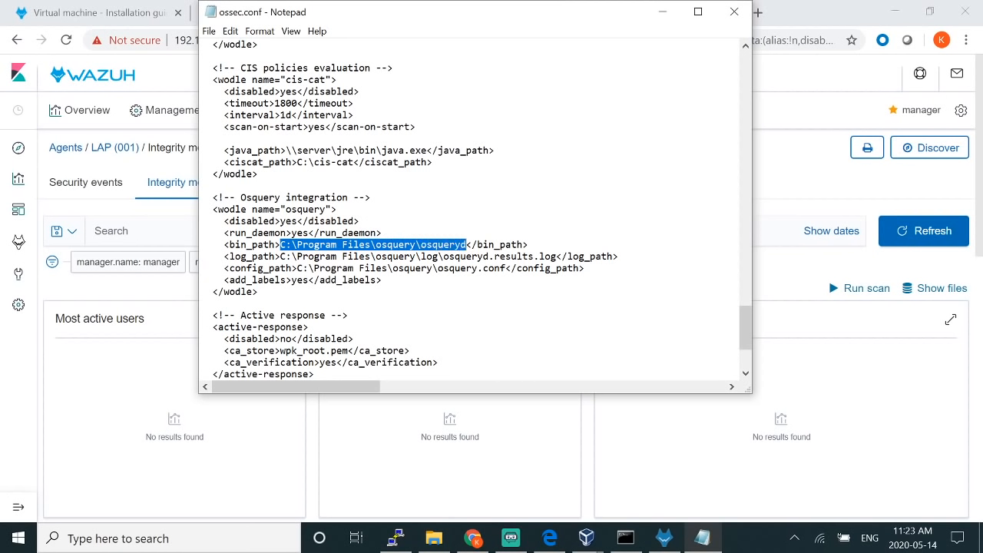